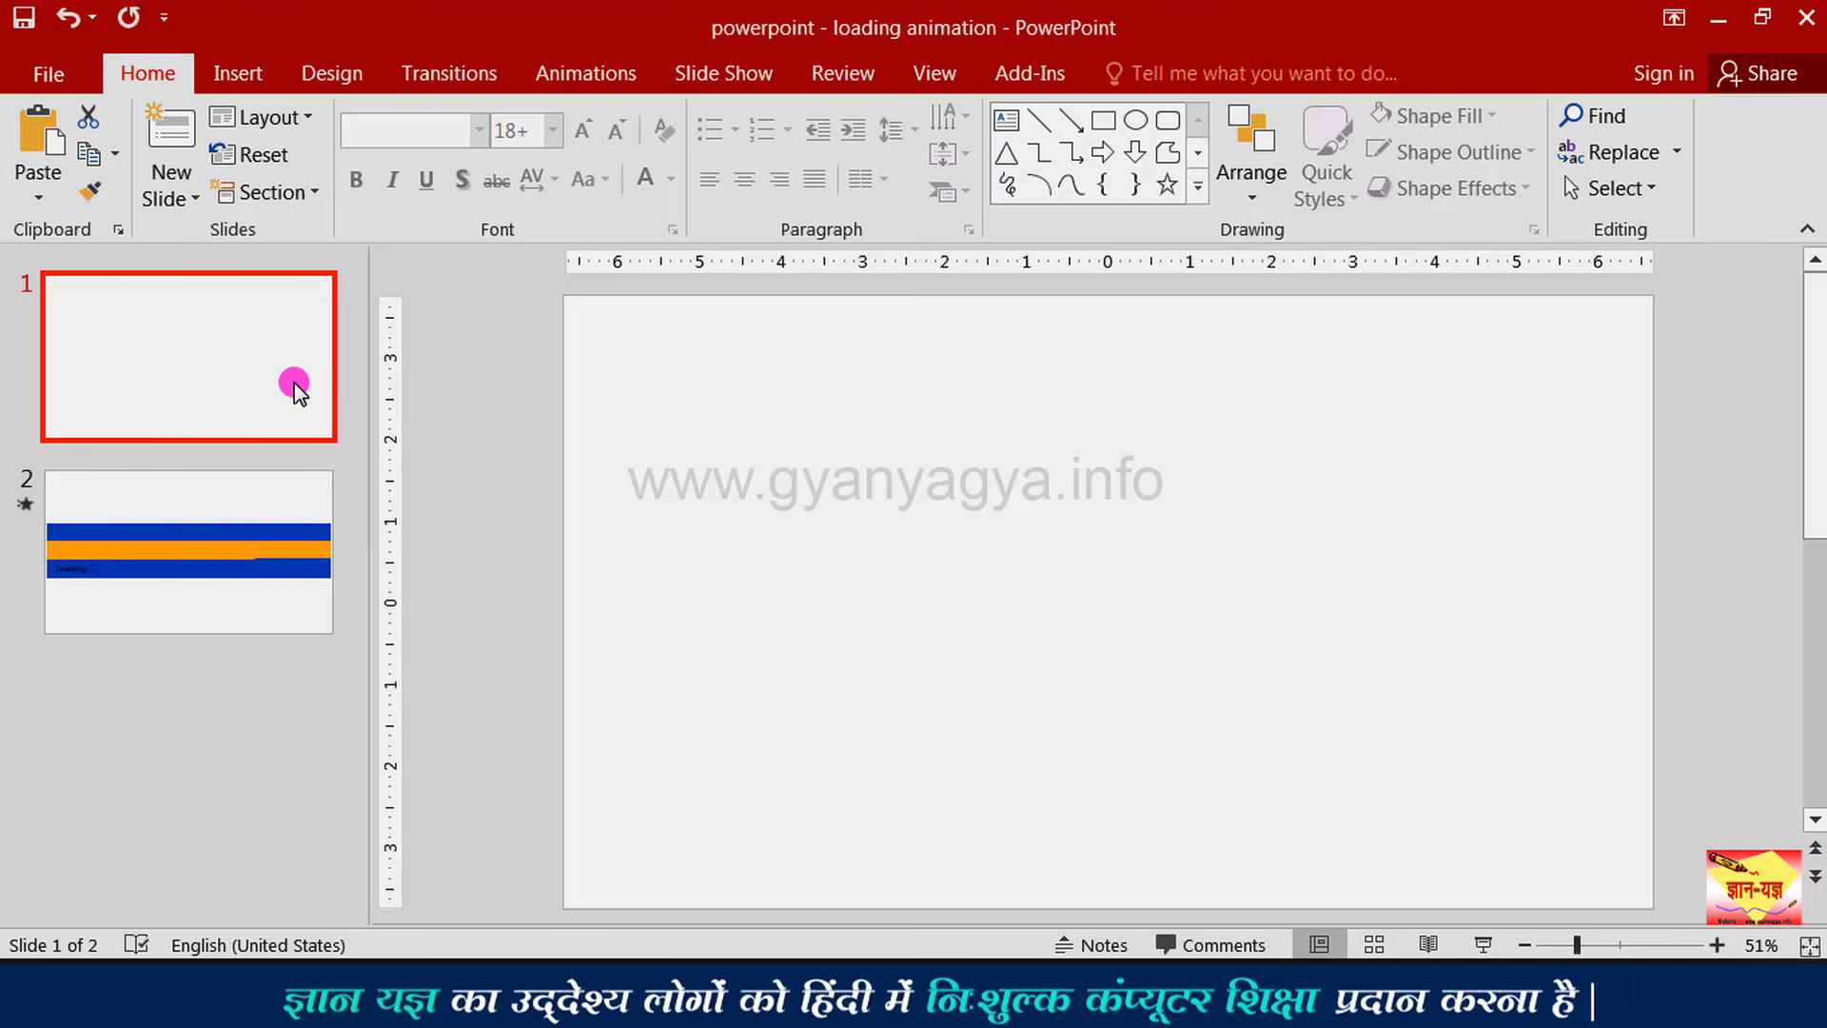
Play the slide show from the current slide
left_click(1482, 945)
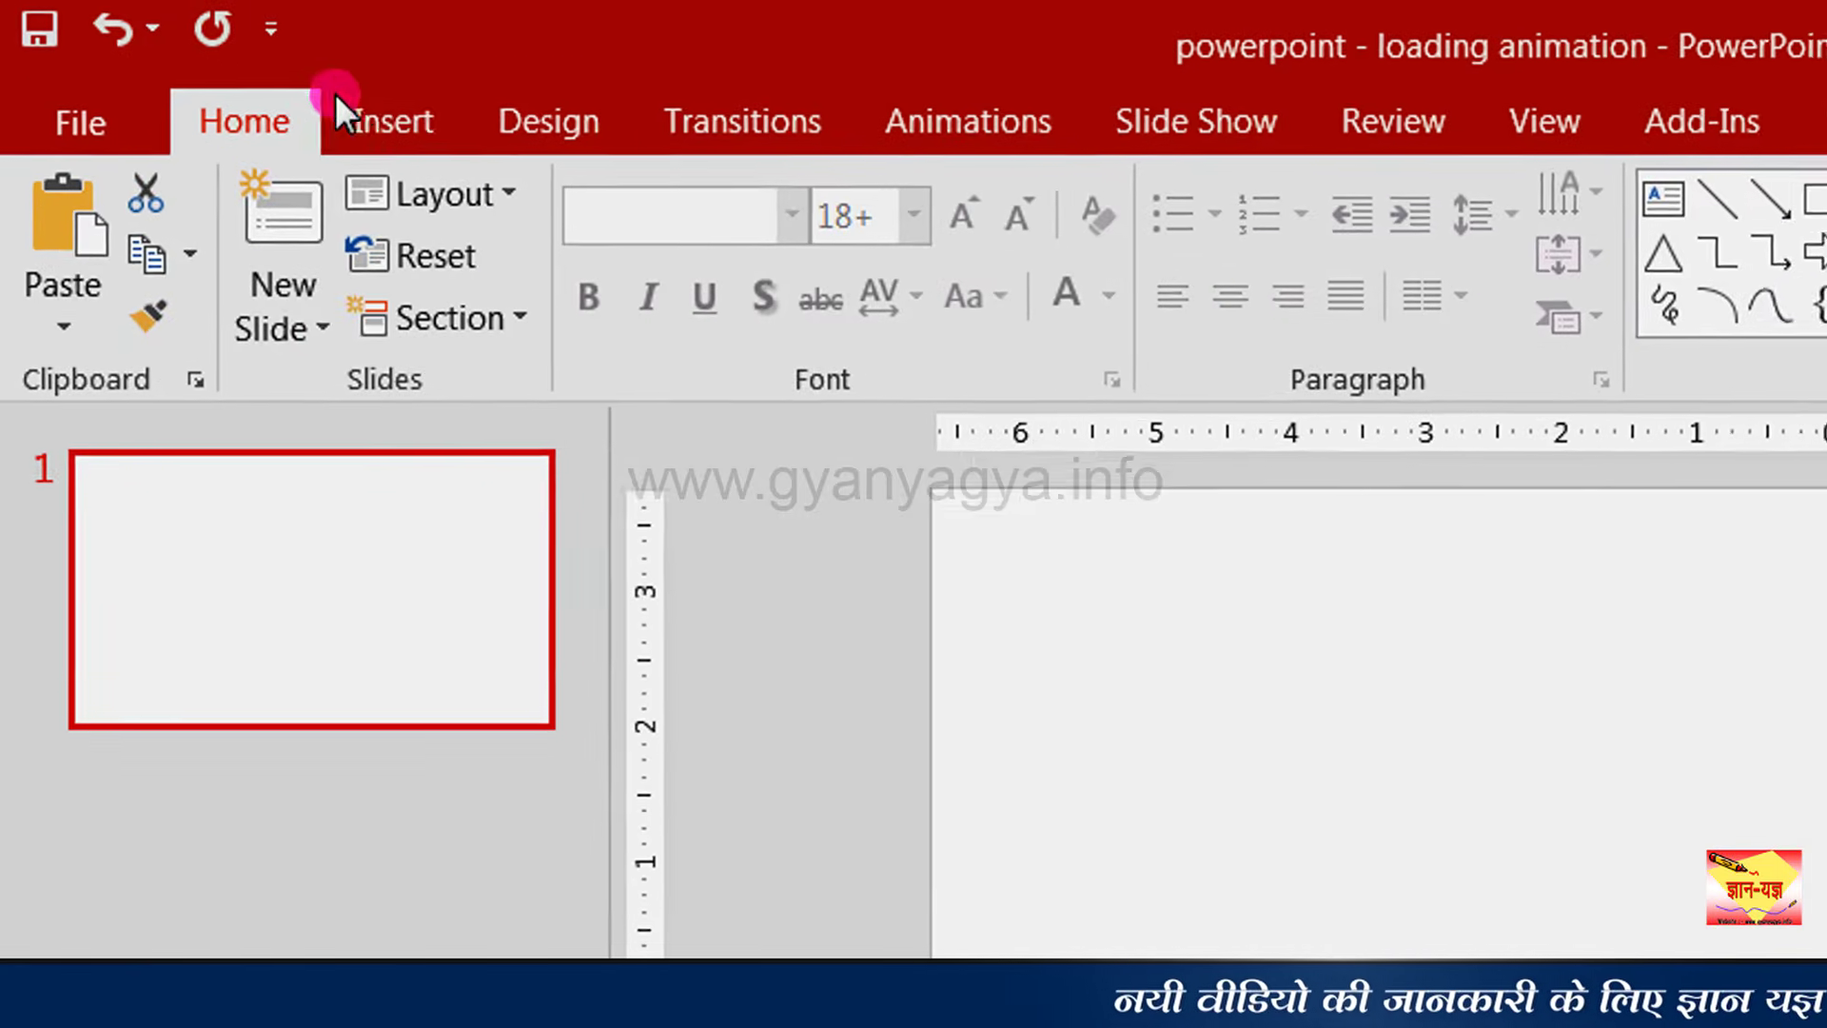
Draw a rectangle about 13.33" wide and 2.64" high across the full width of the slide's middle
left_click(388, 113)
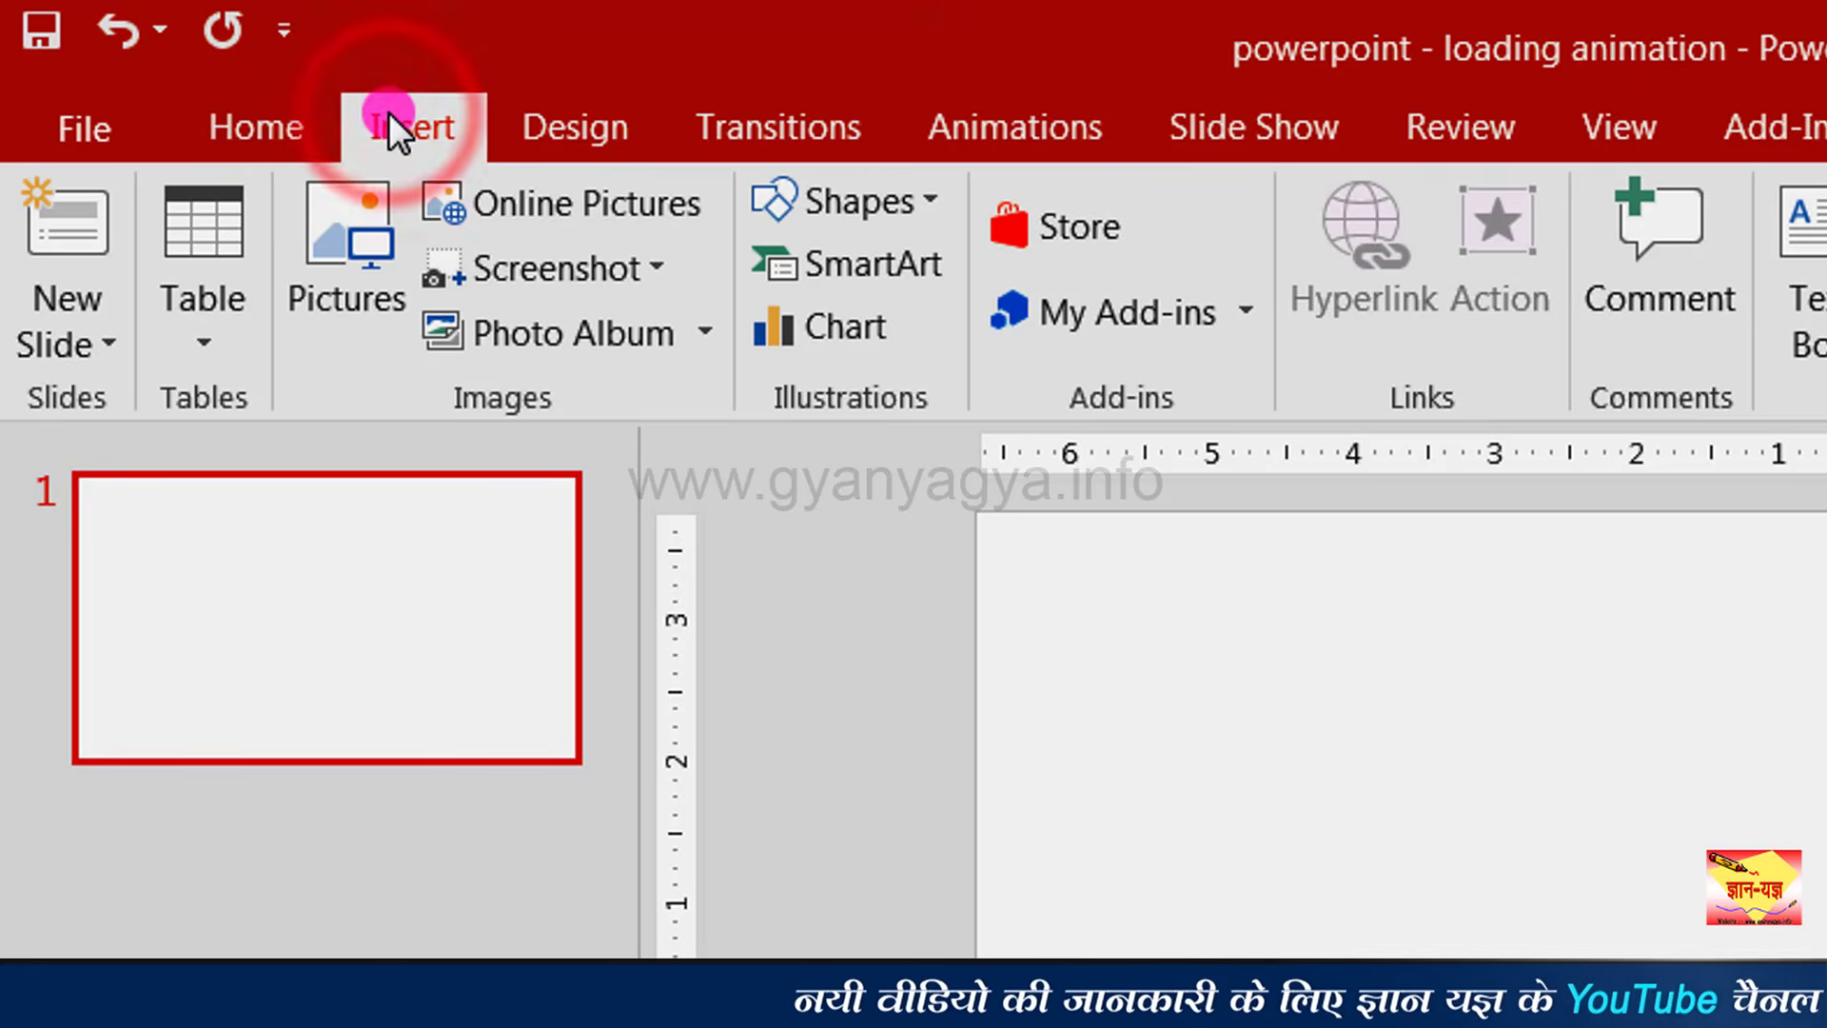
left_click(872, 195)
left_click(946, 325)
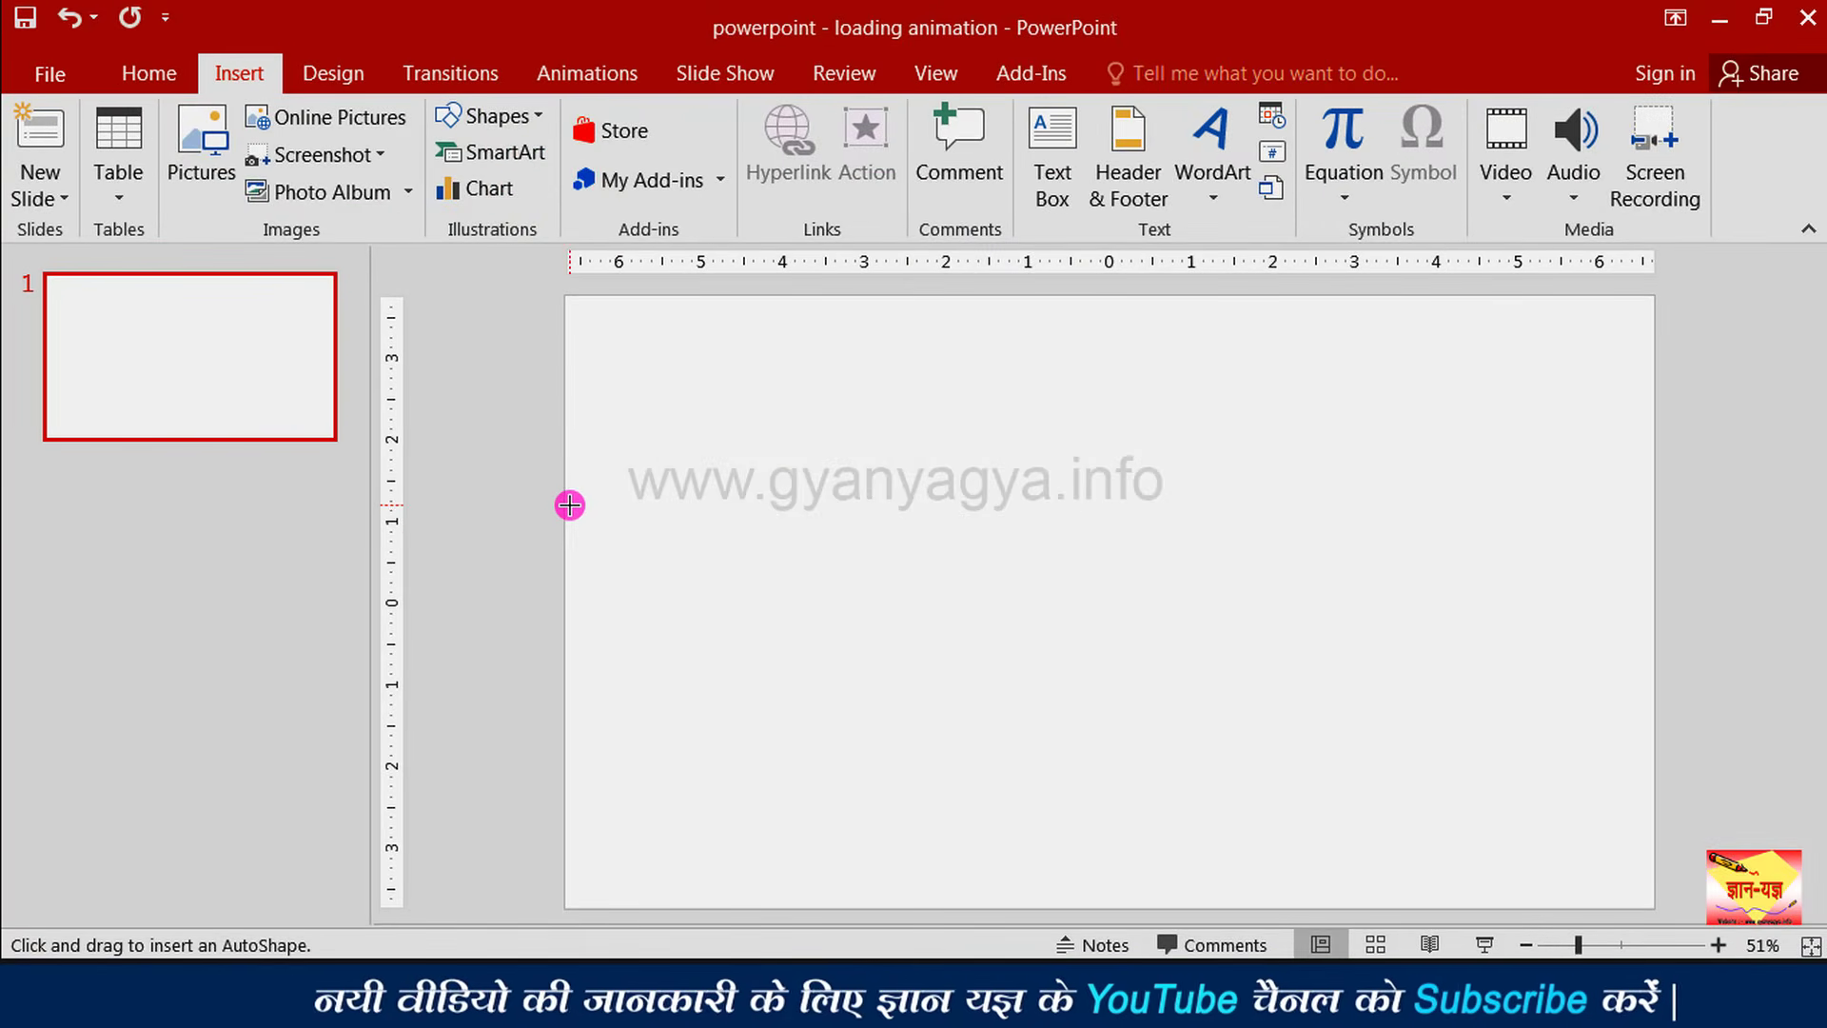
mouse_move(567, 505)
left_mouse_down()
mouse_move(853, 620)
mouse_move(1654, 722)
left_mouse_up()
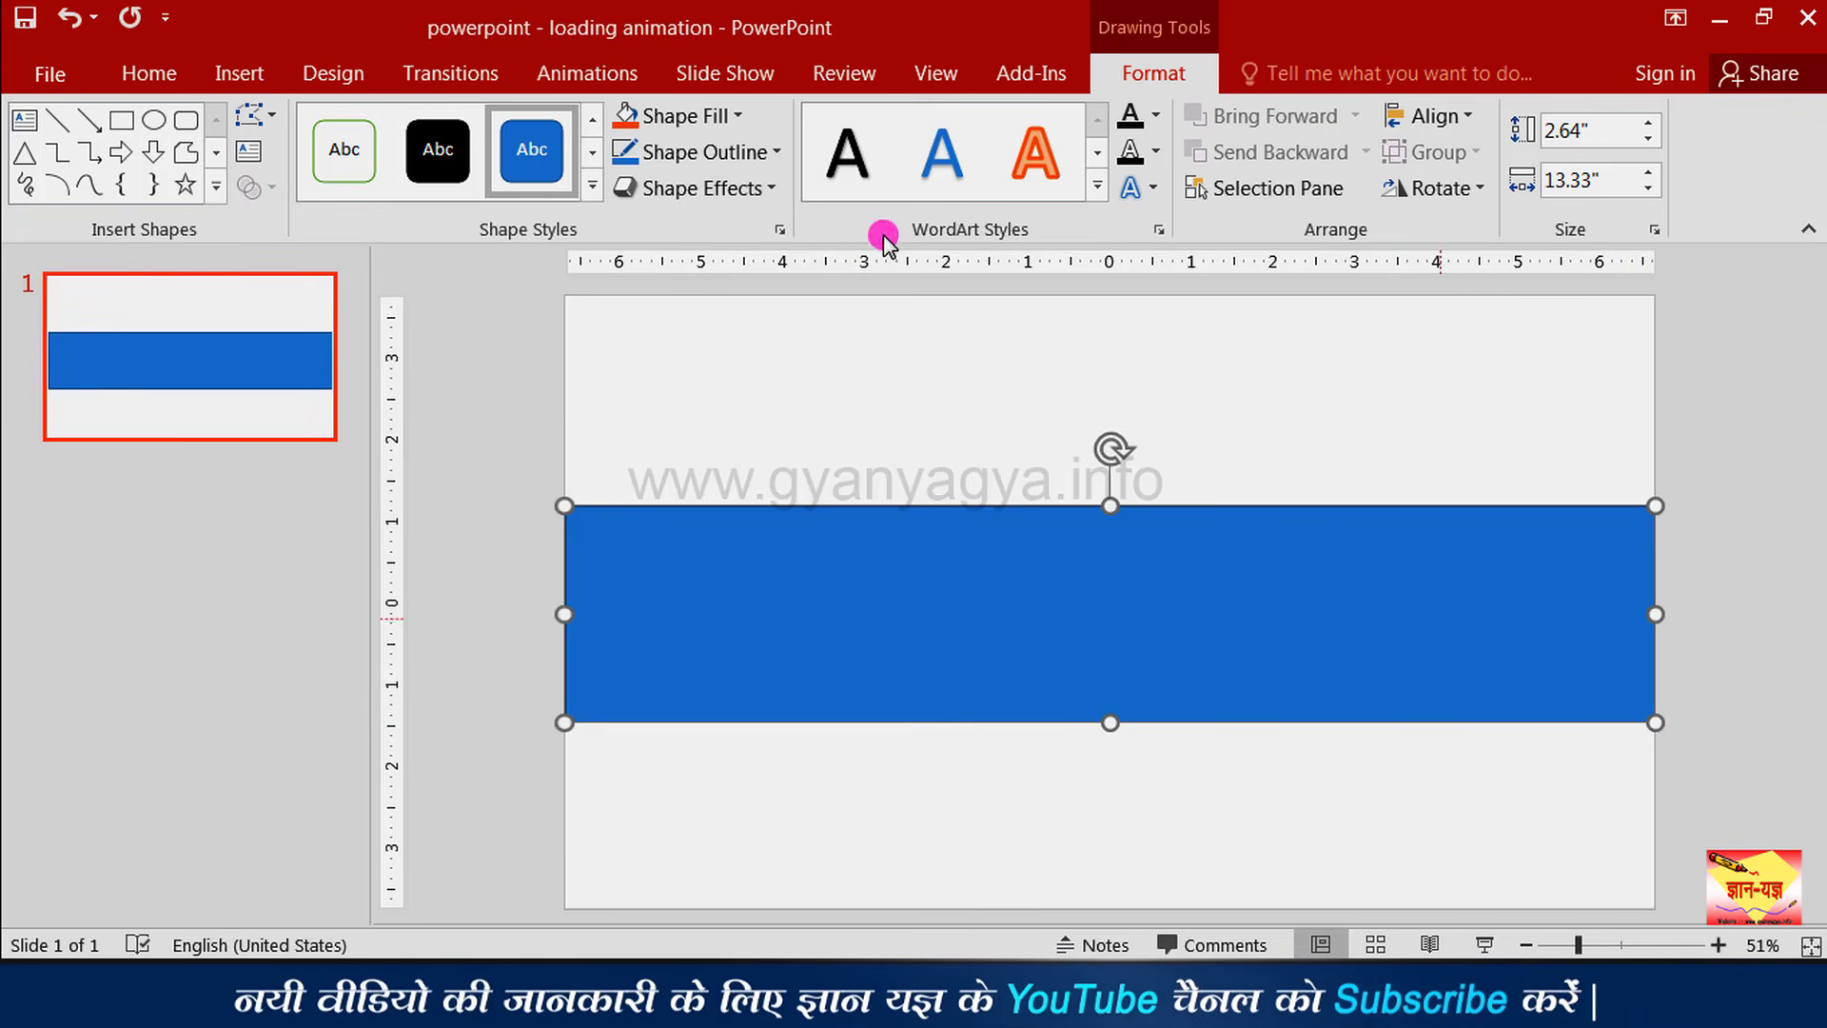
Fill the full-width rectangle with a darker blue theme color
left_click(756, 151)
left_click(728, 116)
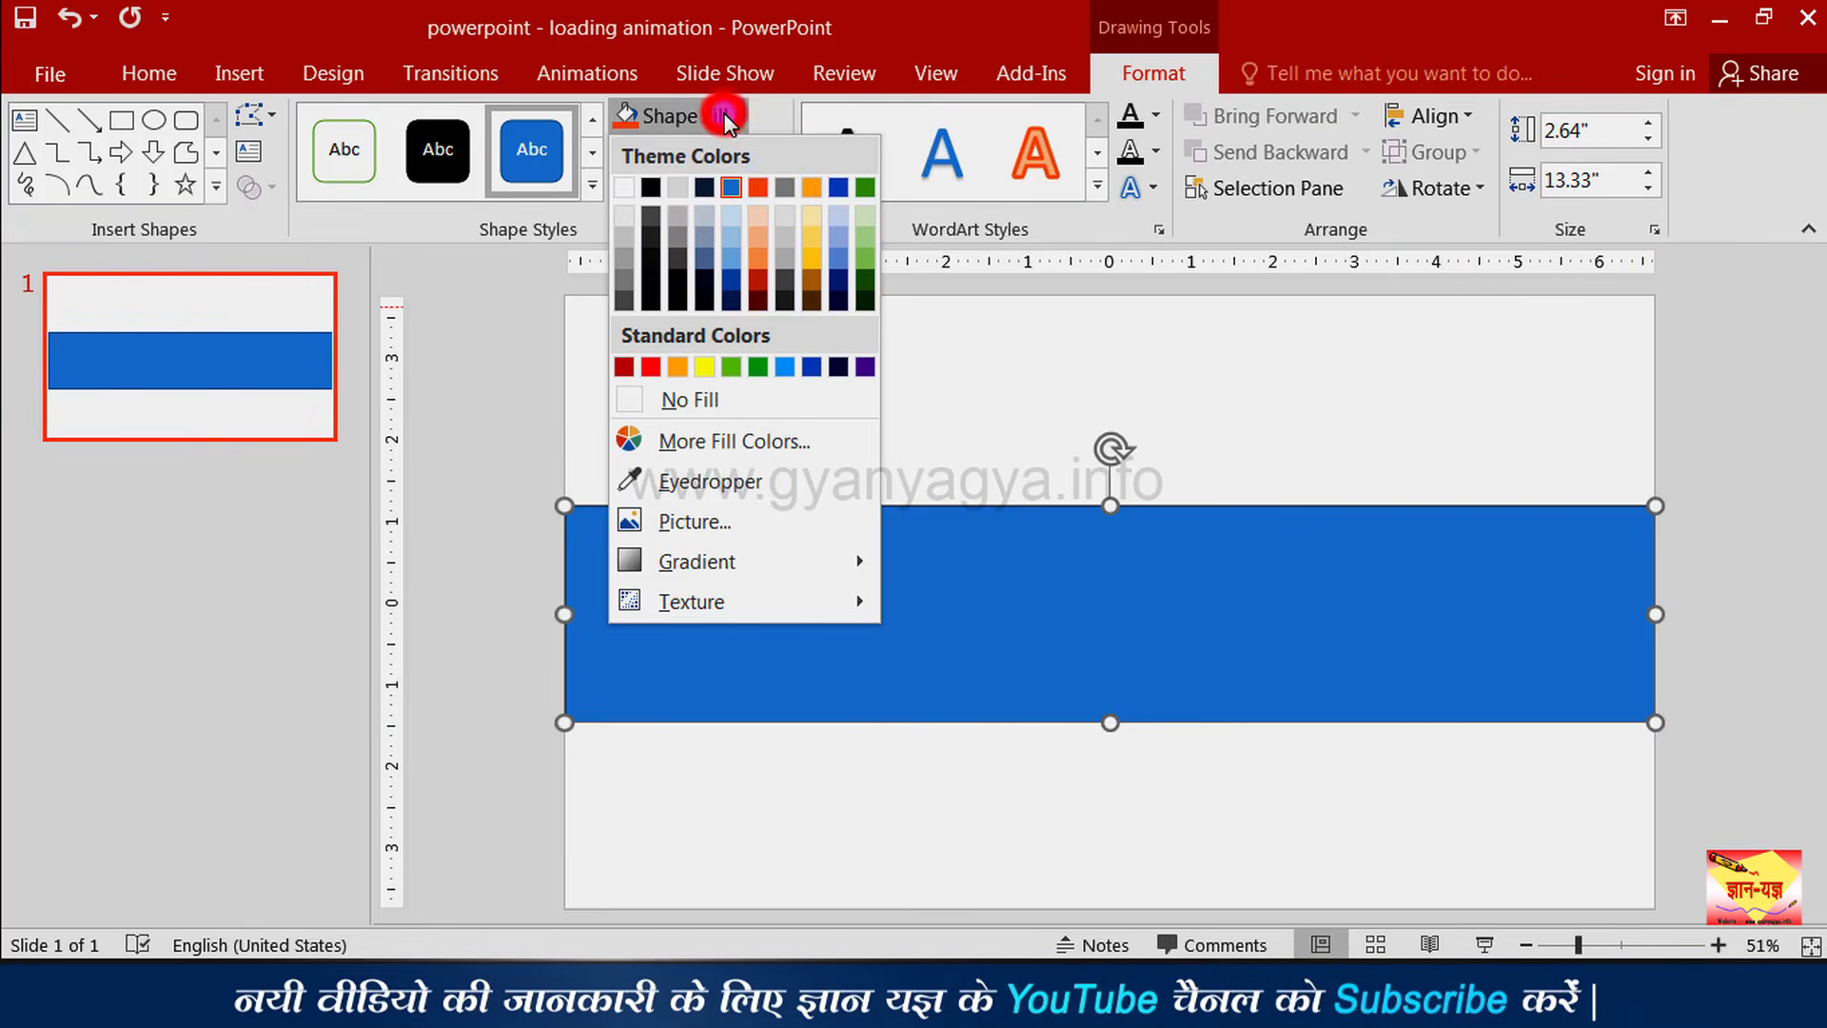
left_click(729, 293)
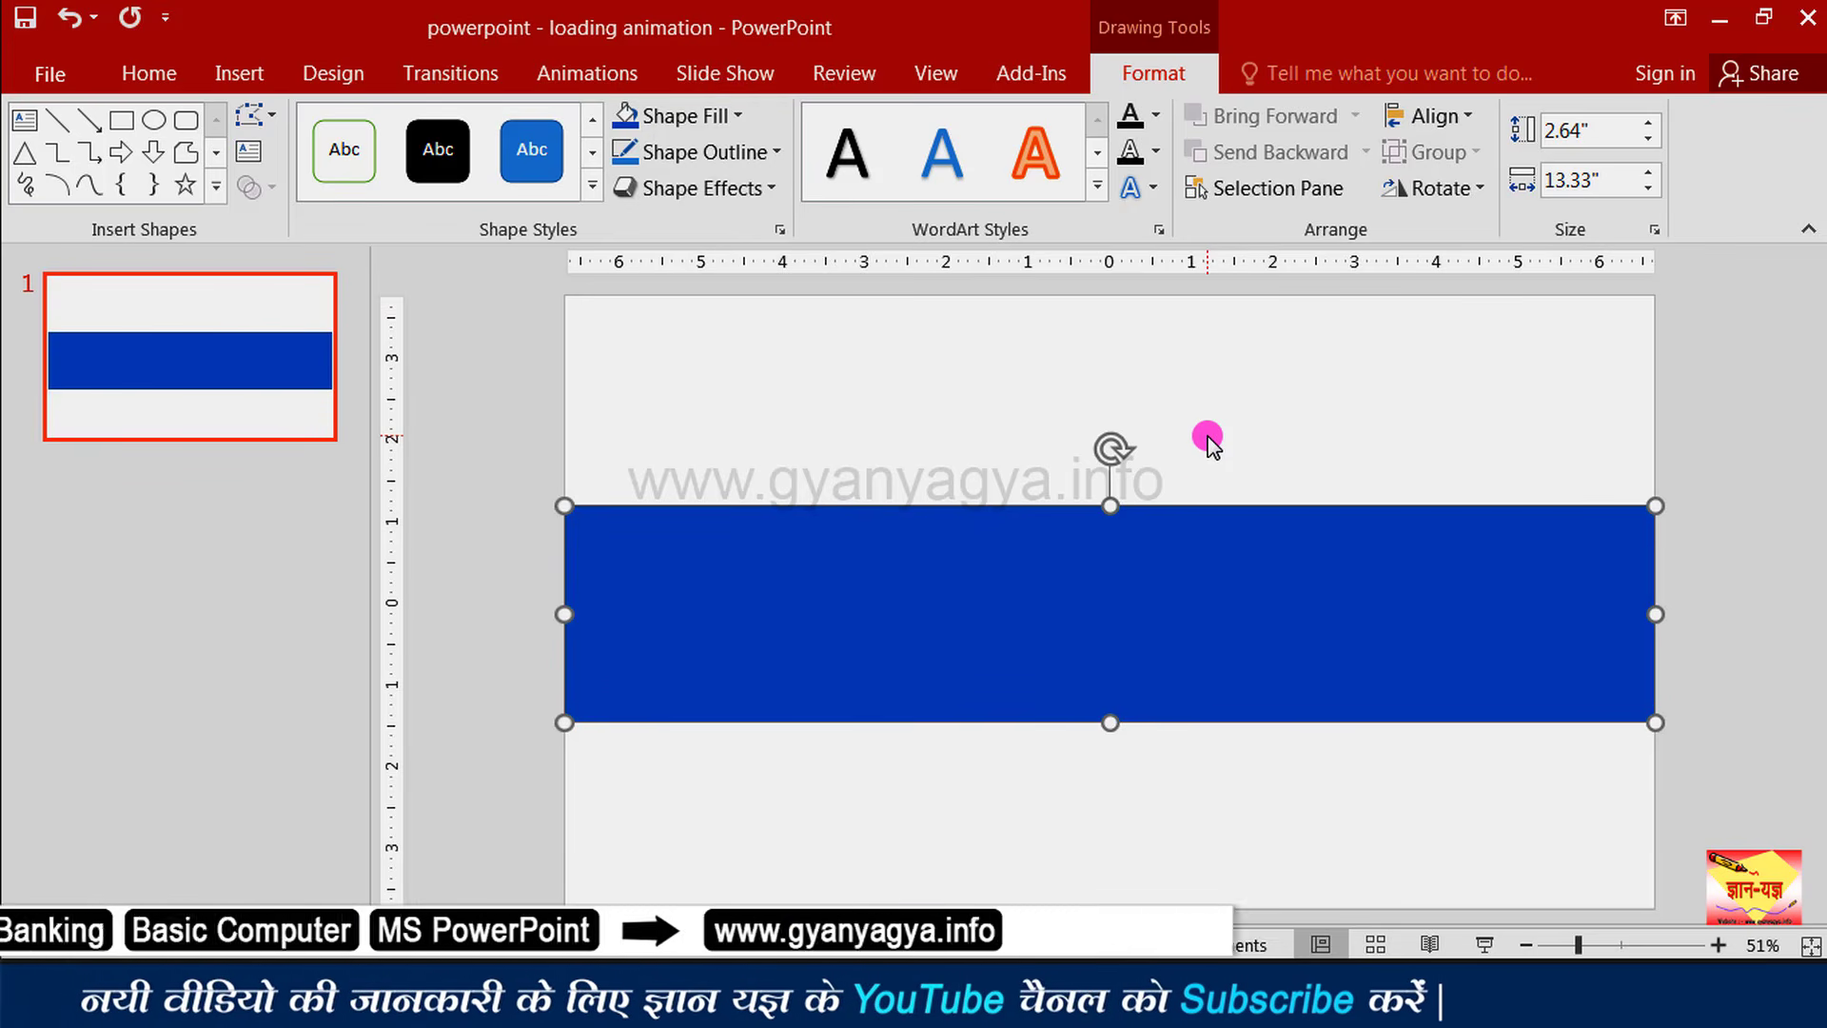
left_click(1208, 440)
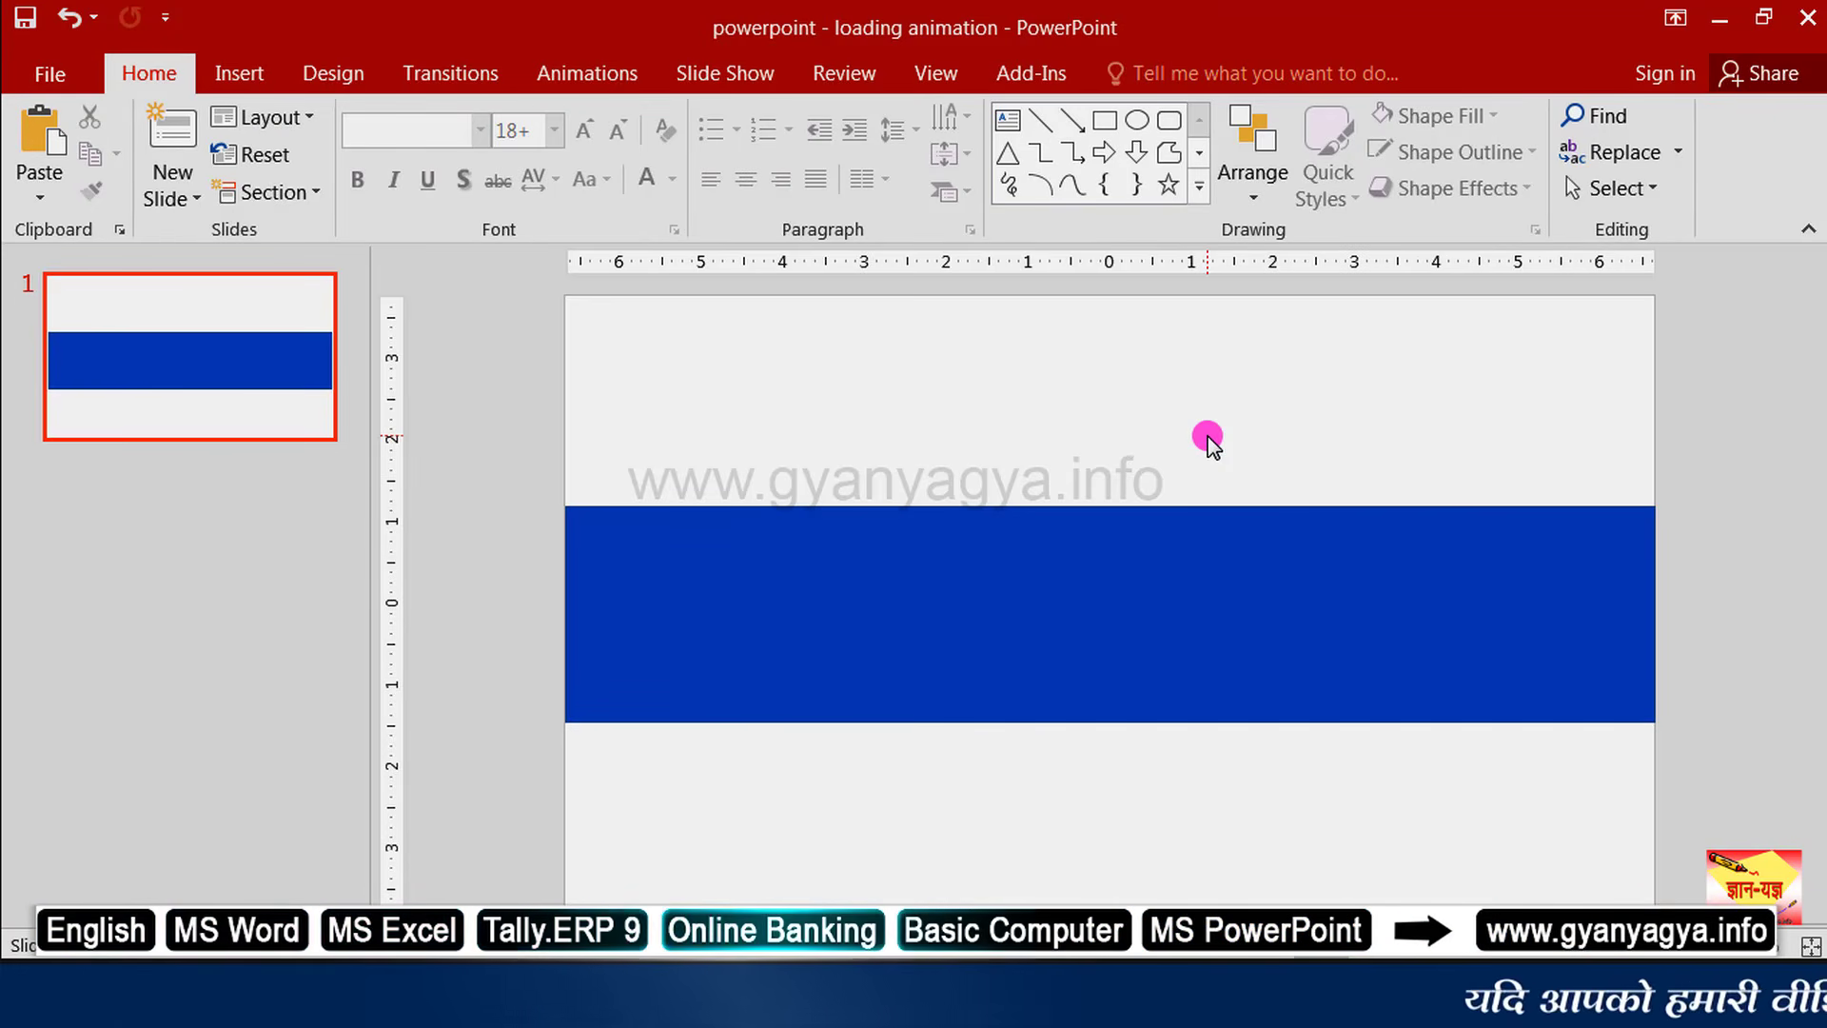
Draw a rectangle about 5.64" wide and 0.82" high at the left end of the blue band and fill it orange
left_click(242, 77)
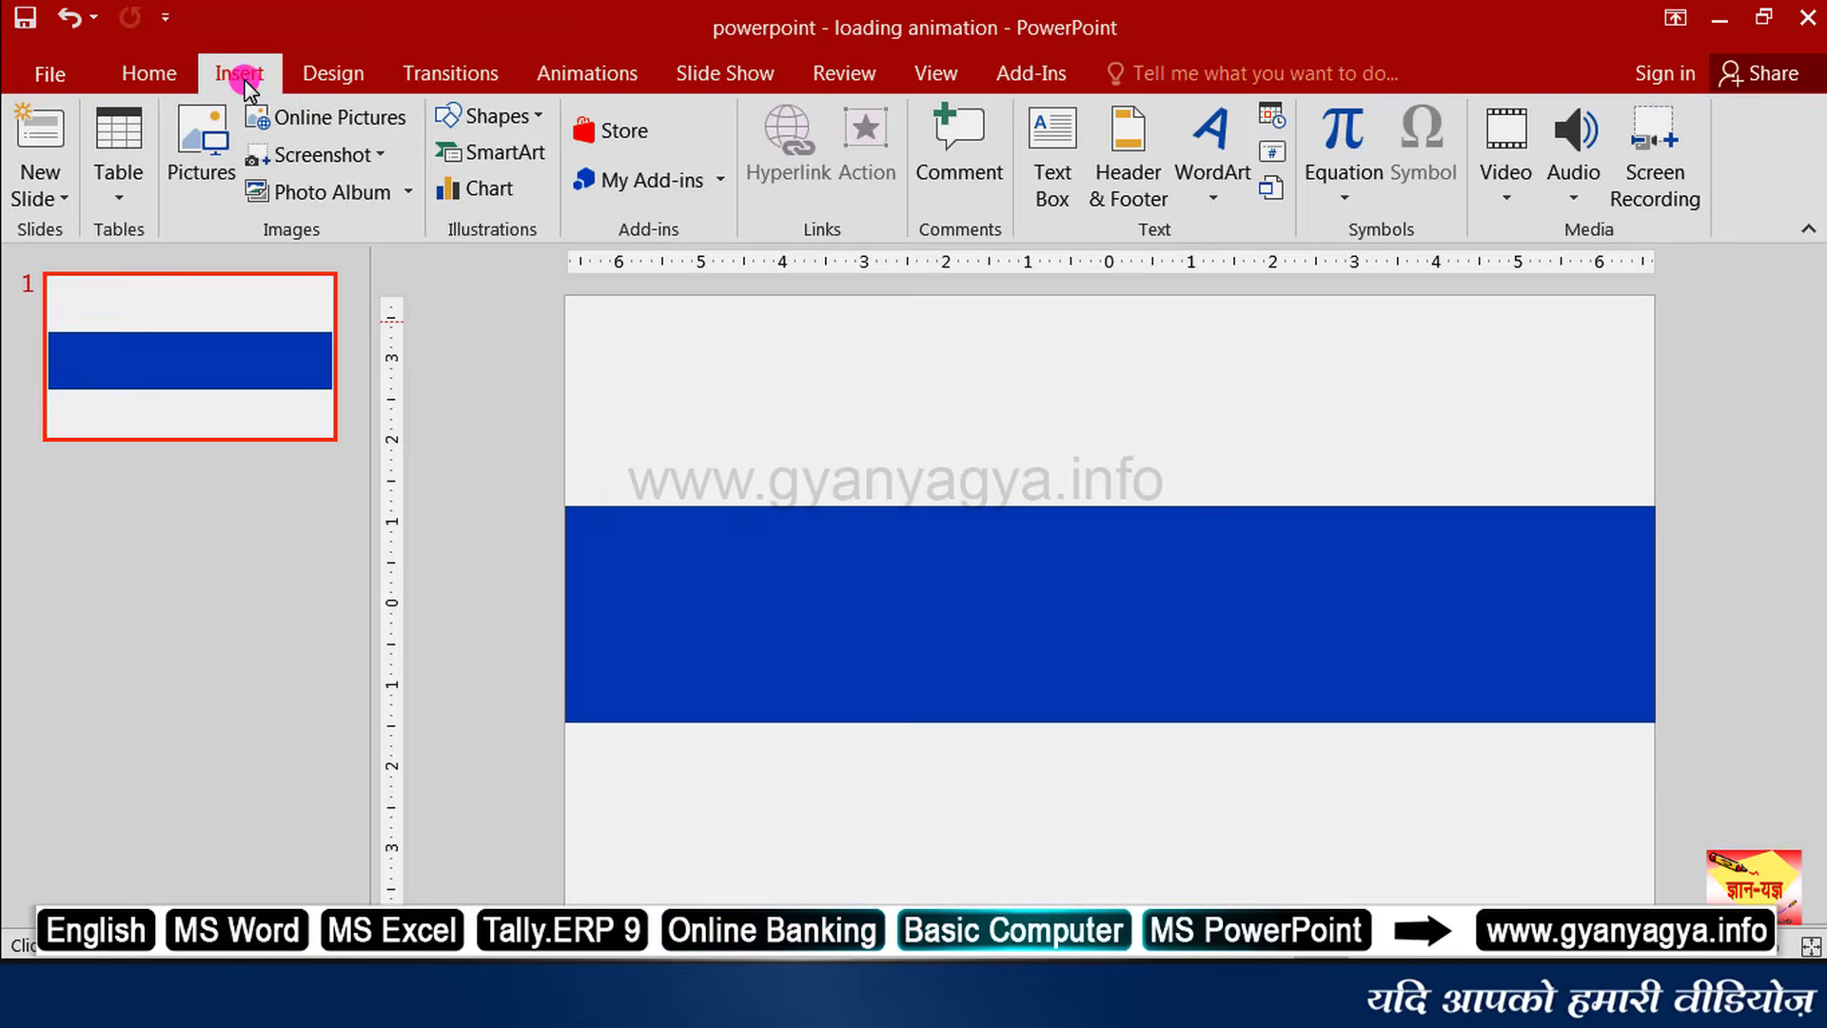
left_click(524, 118)
left_click(545, 188)
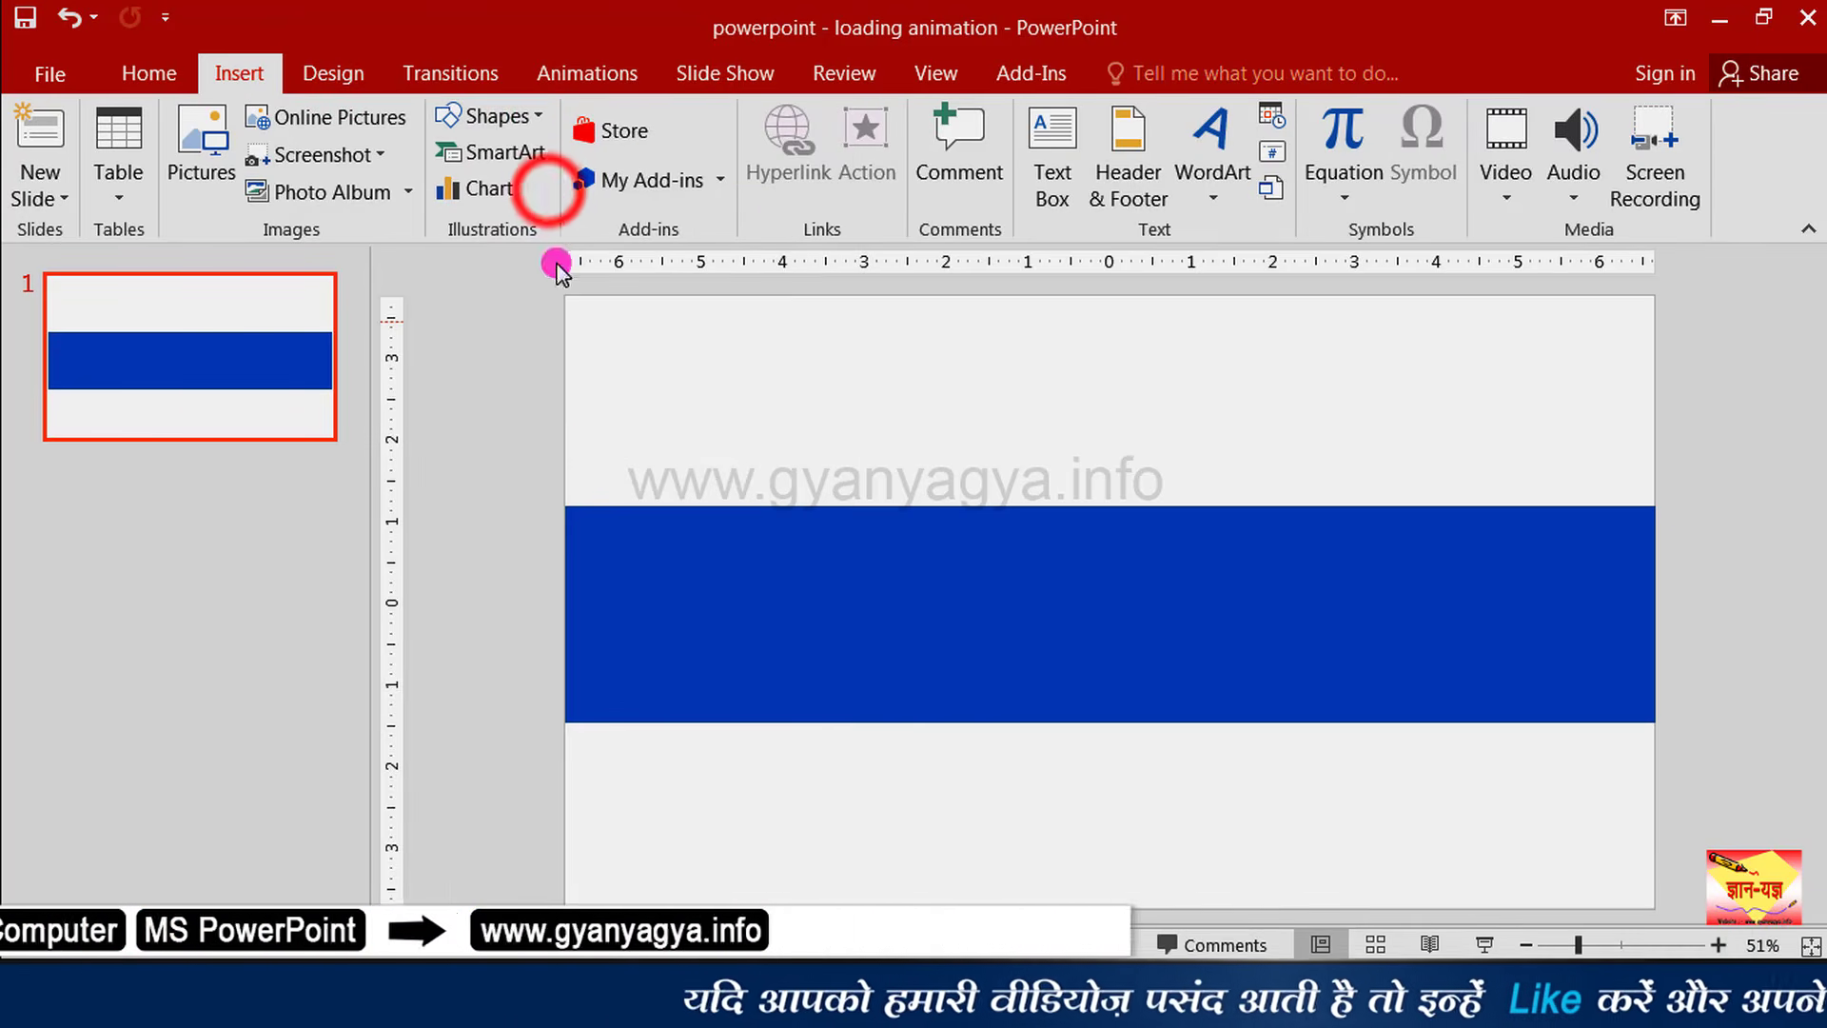
left_click_drag(567, 578, 1027, 644)
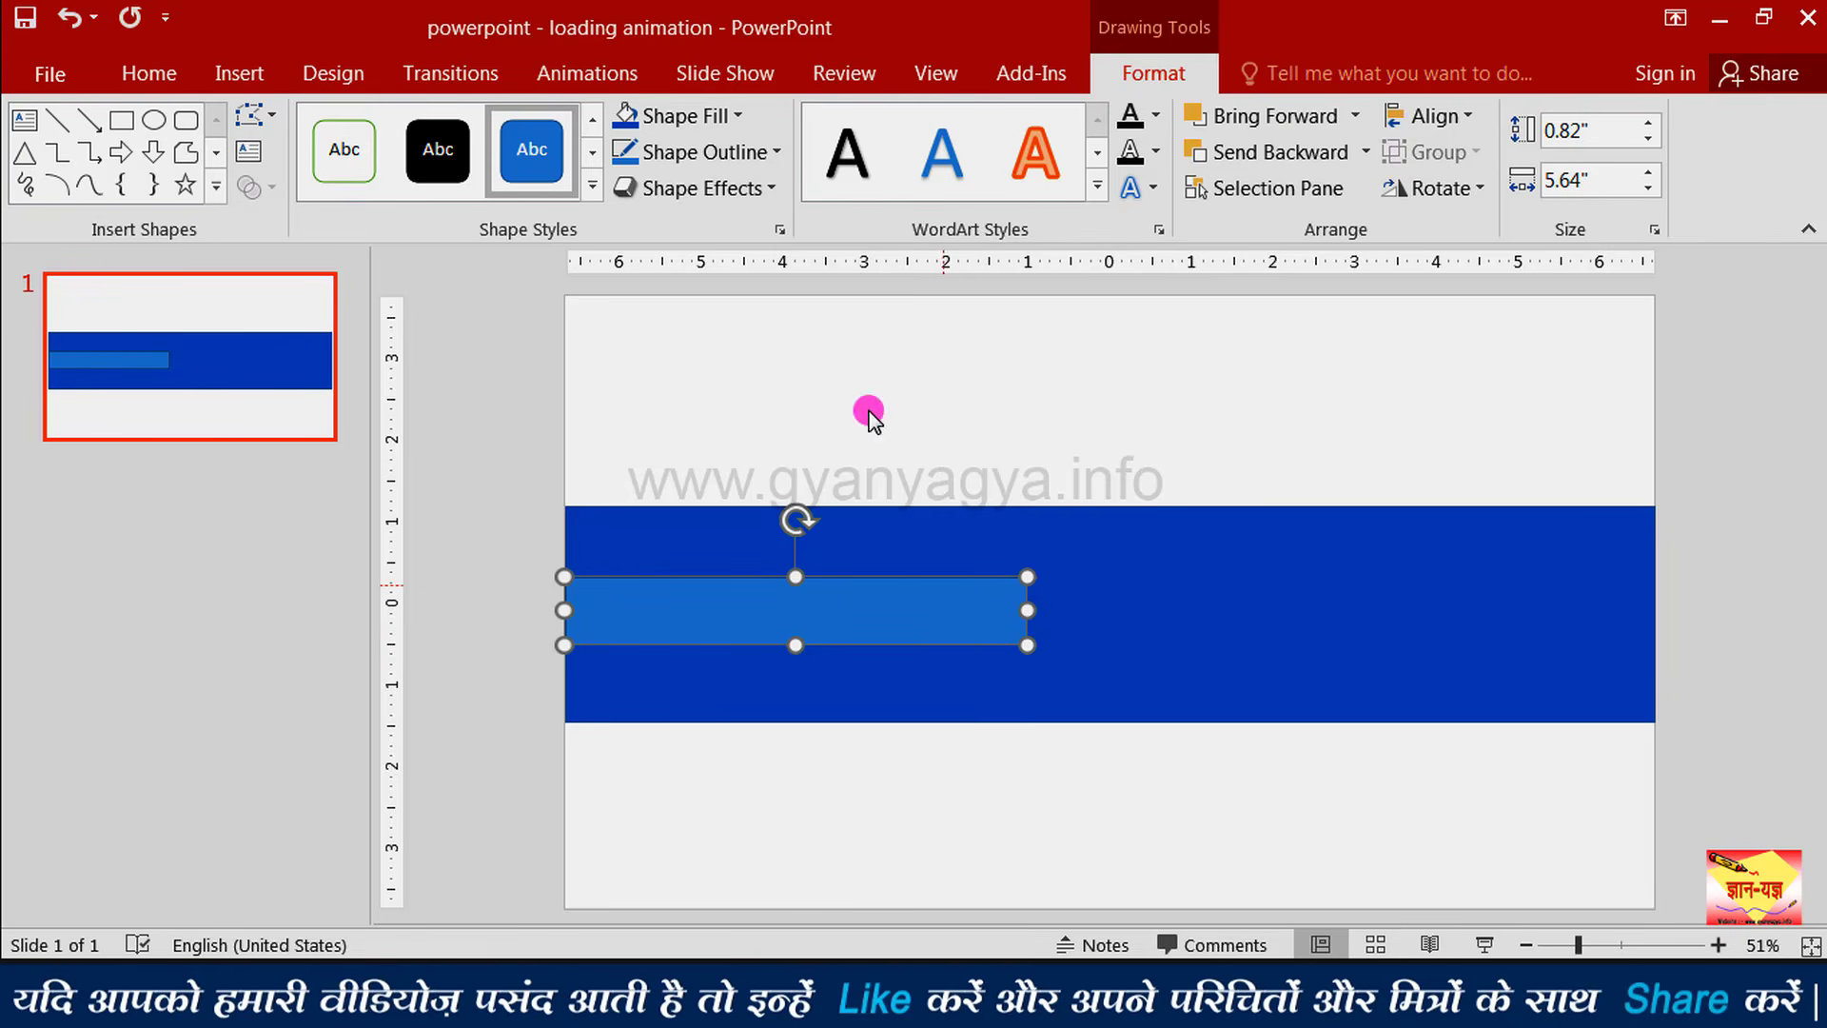
left_click(698, 121)
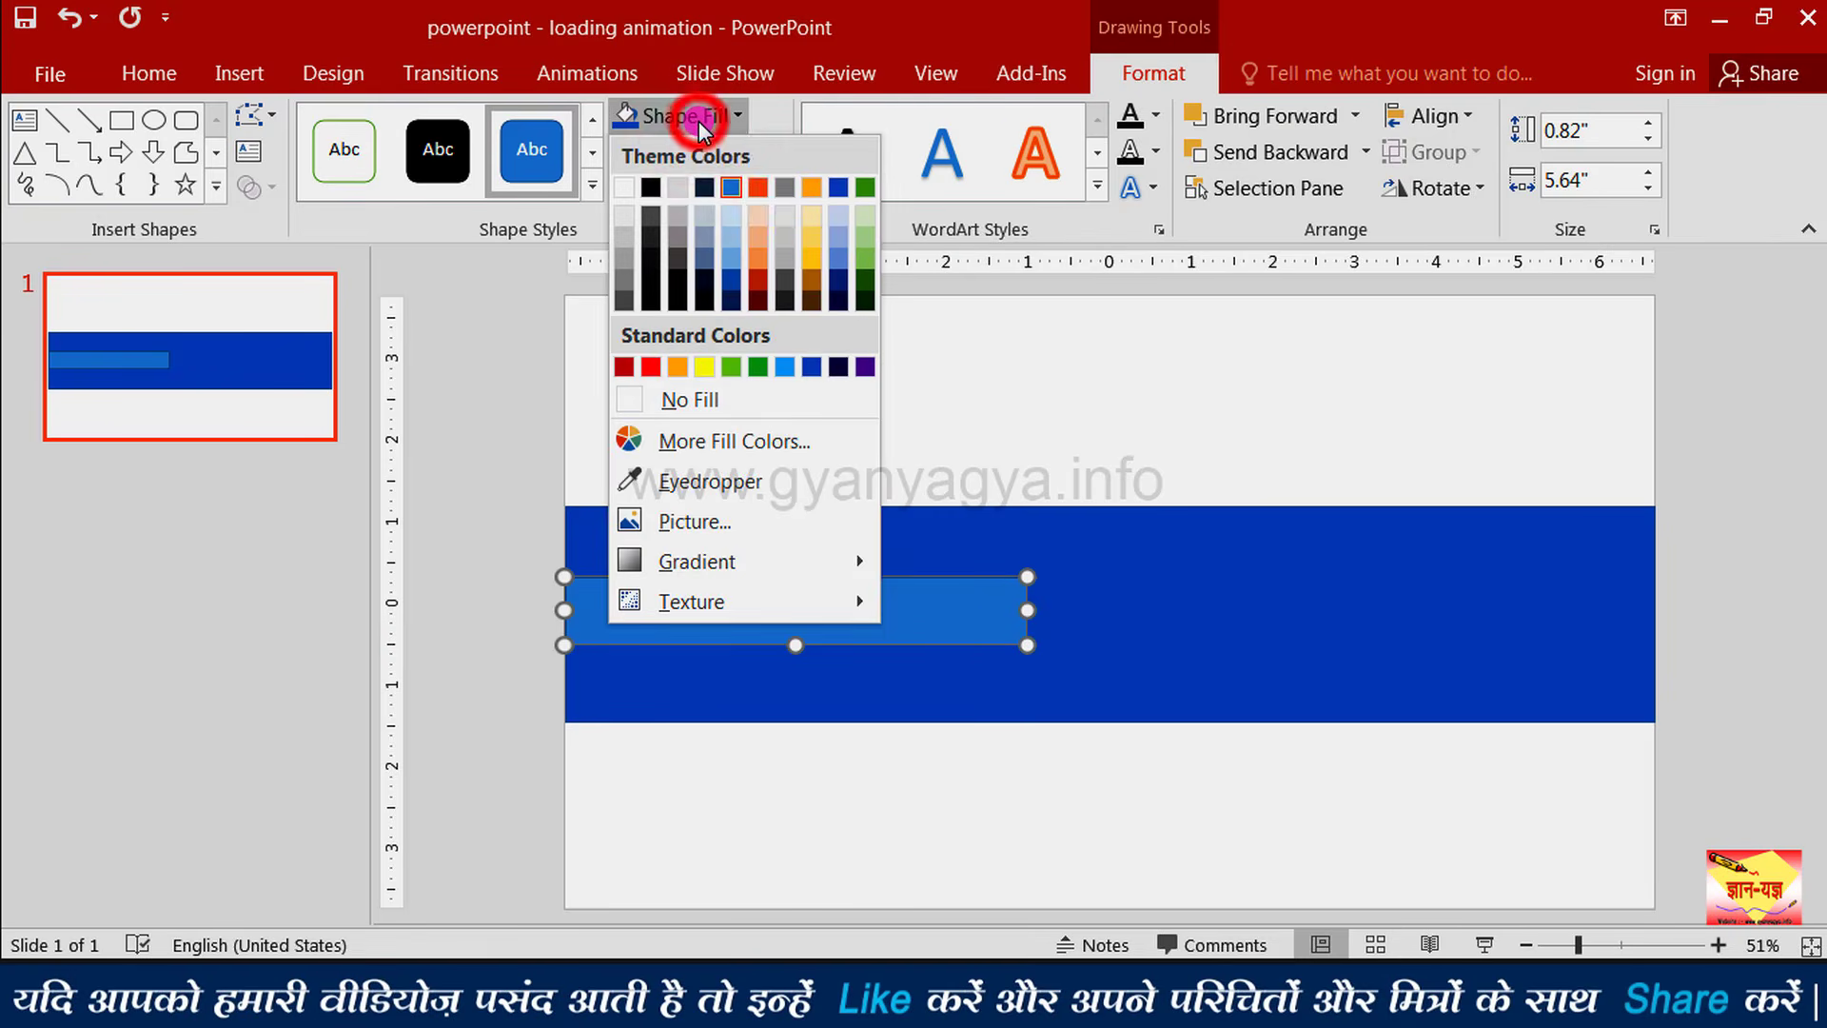
left_click(816, 187)
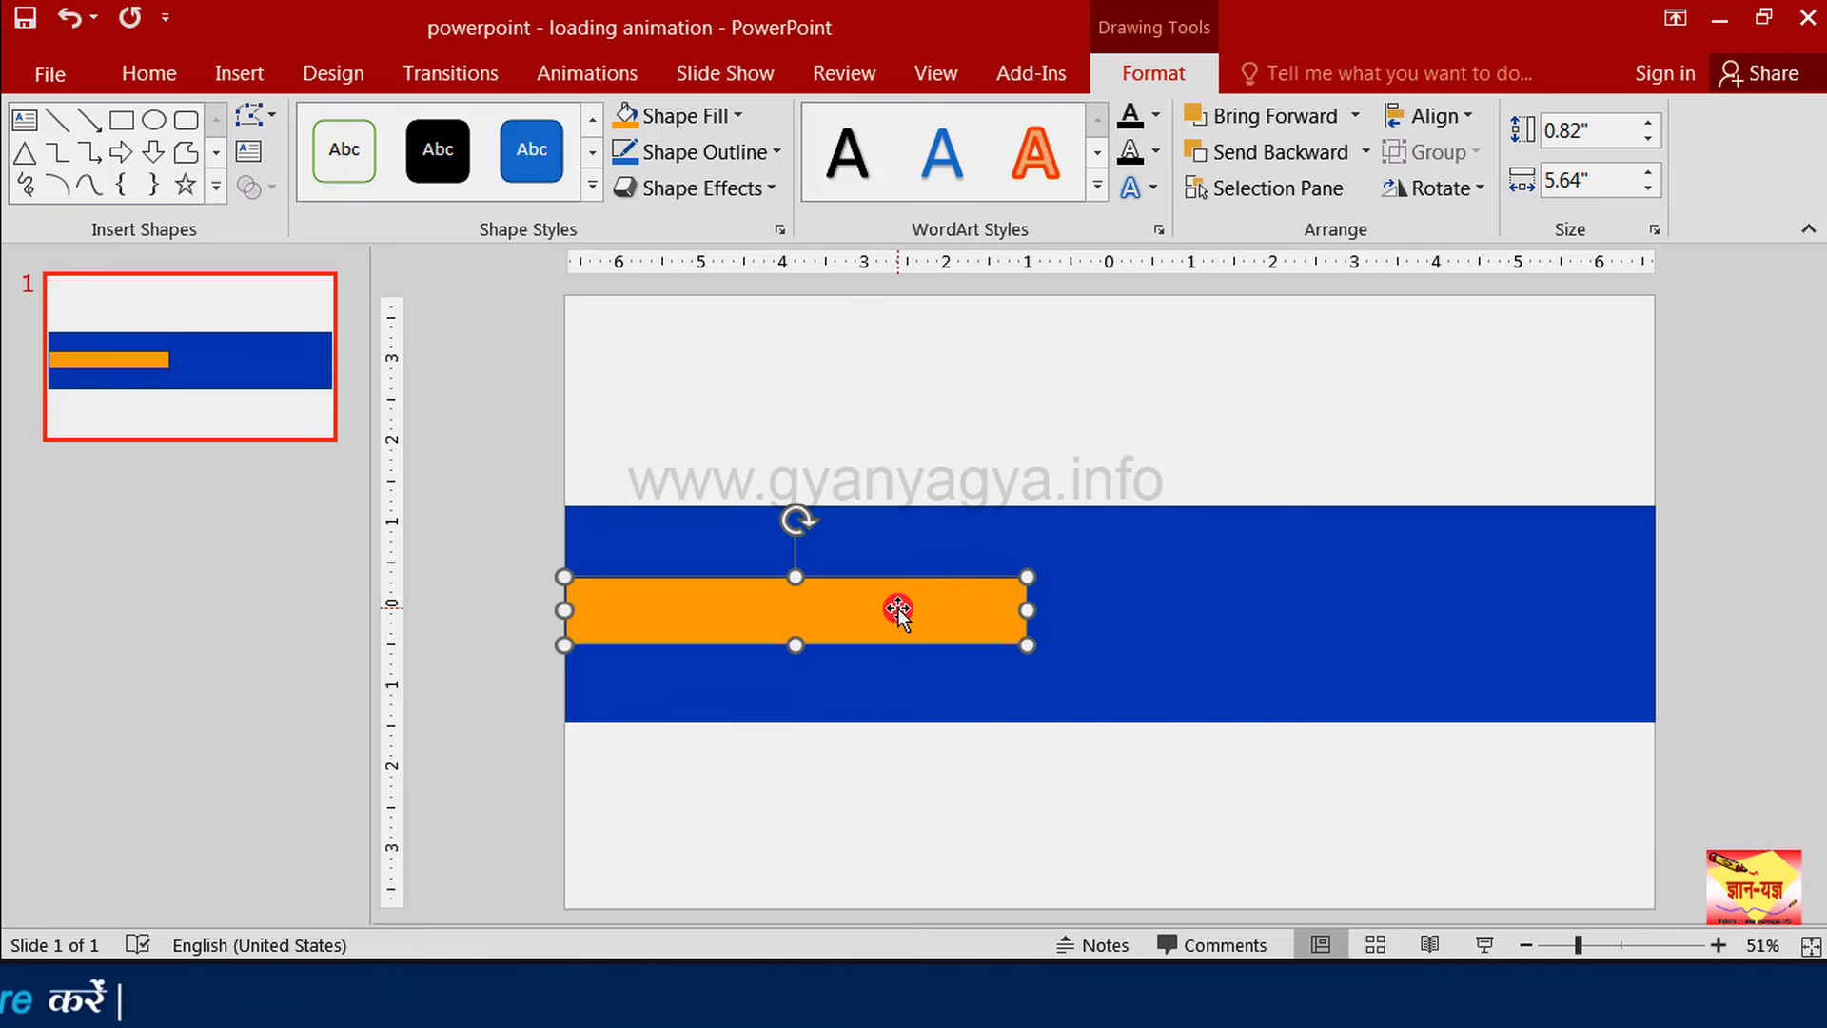
Place a copy of the orange bar directly against its right end and narrow the copy to about 3.01" wide
key("ctrl+v")
left_click_drag(835, 630, 1281, 616)
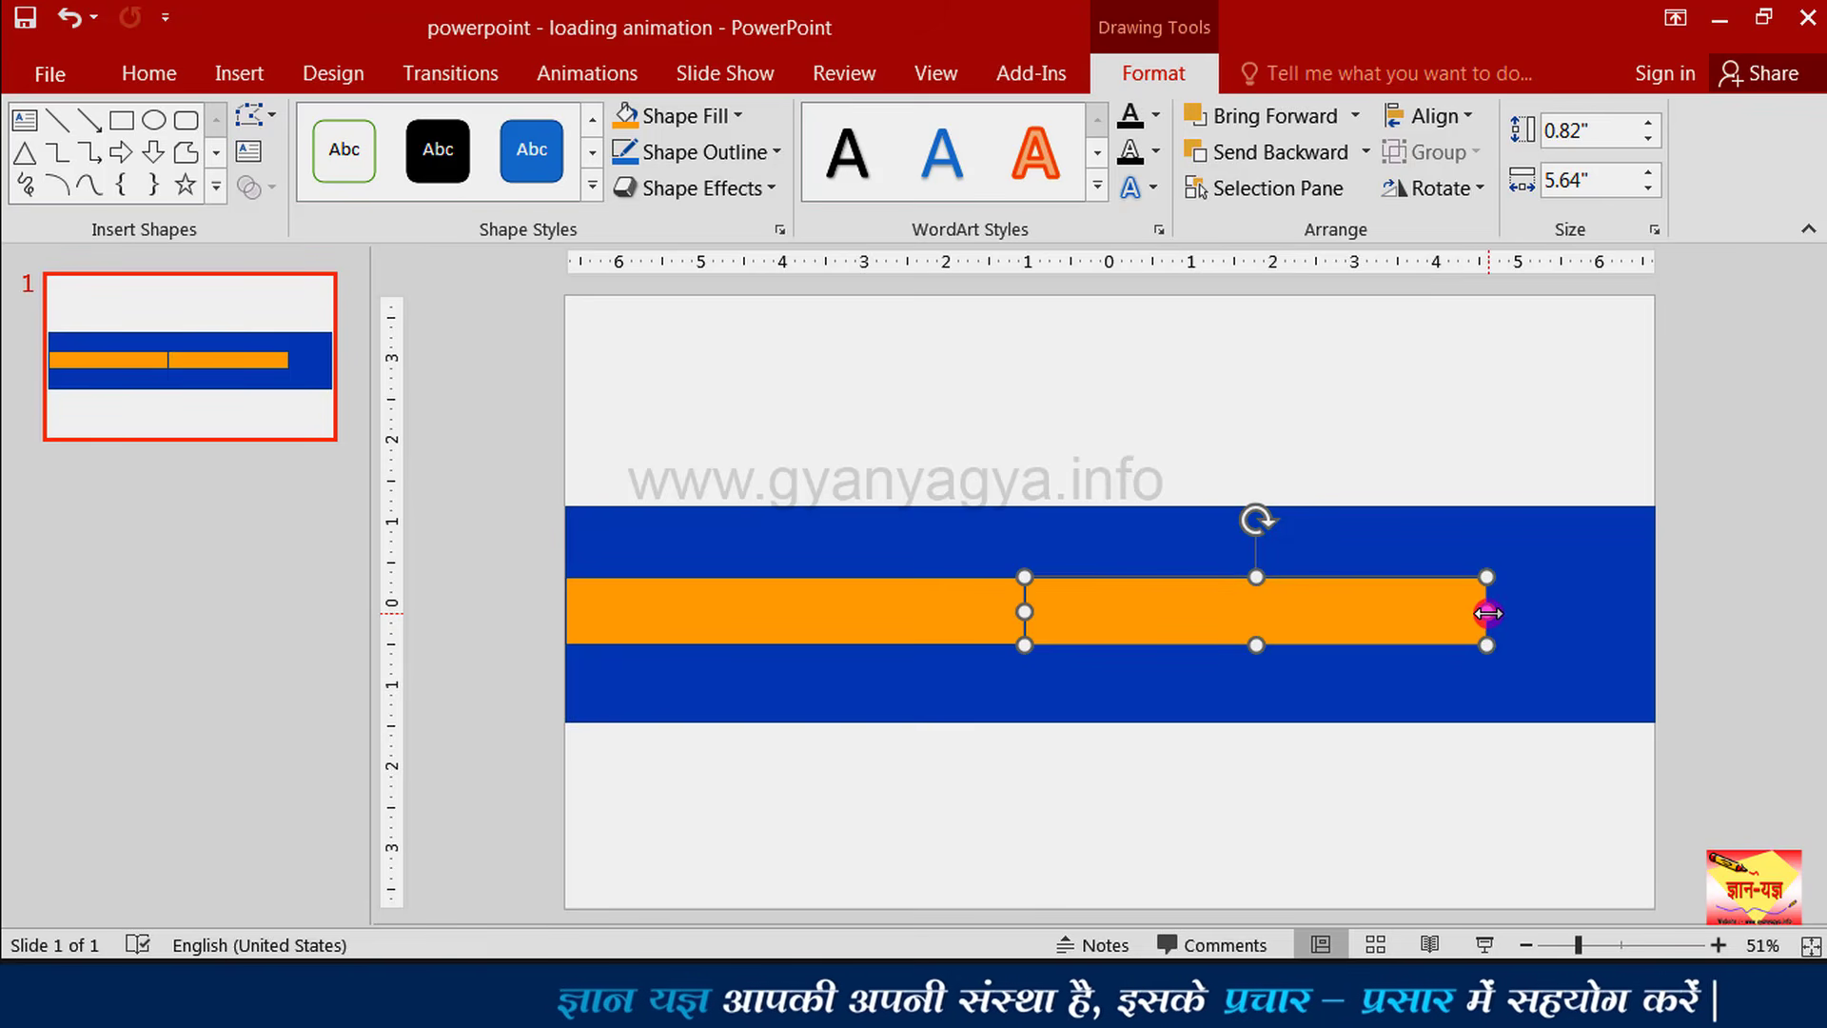
key("Escape")
left_click_drag(1487, 613, 1370, 621)
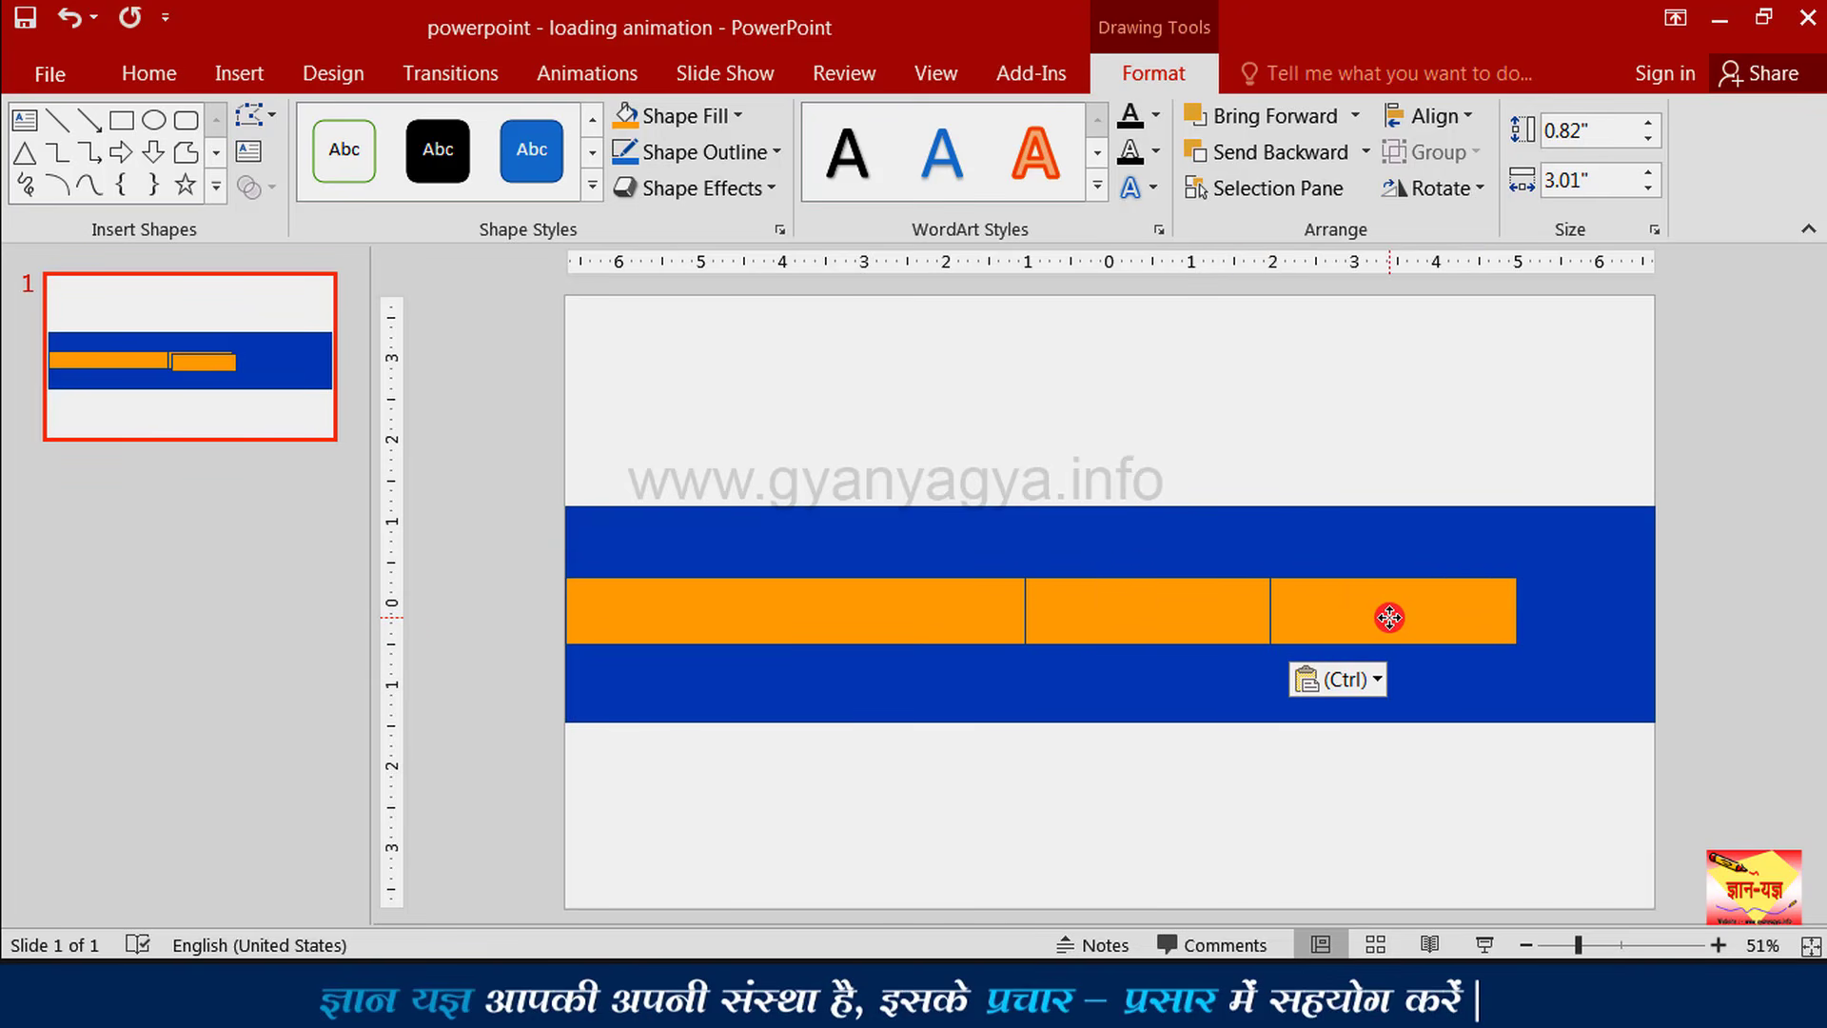
Add two more orange bars end to end up to the slide's right edge, the last one about 2.98" wide
left_click_drag(1518, 613, 1657, 616)
key("ctrl+v")
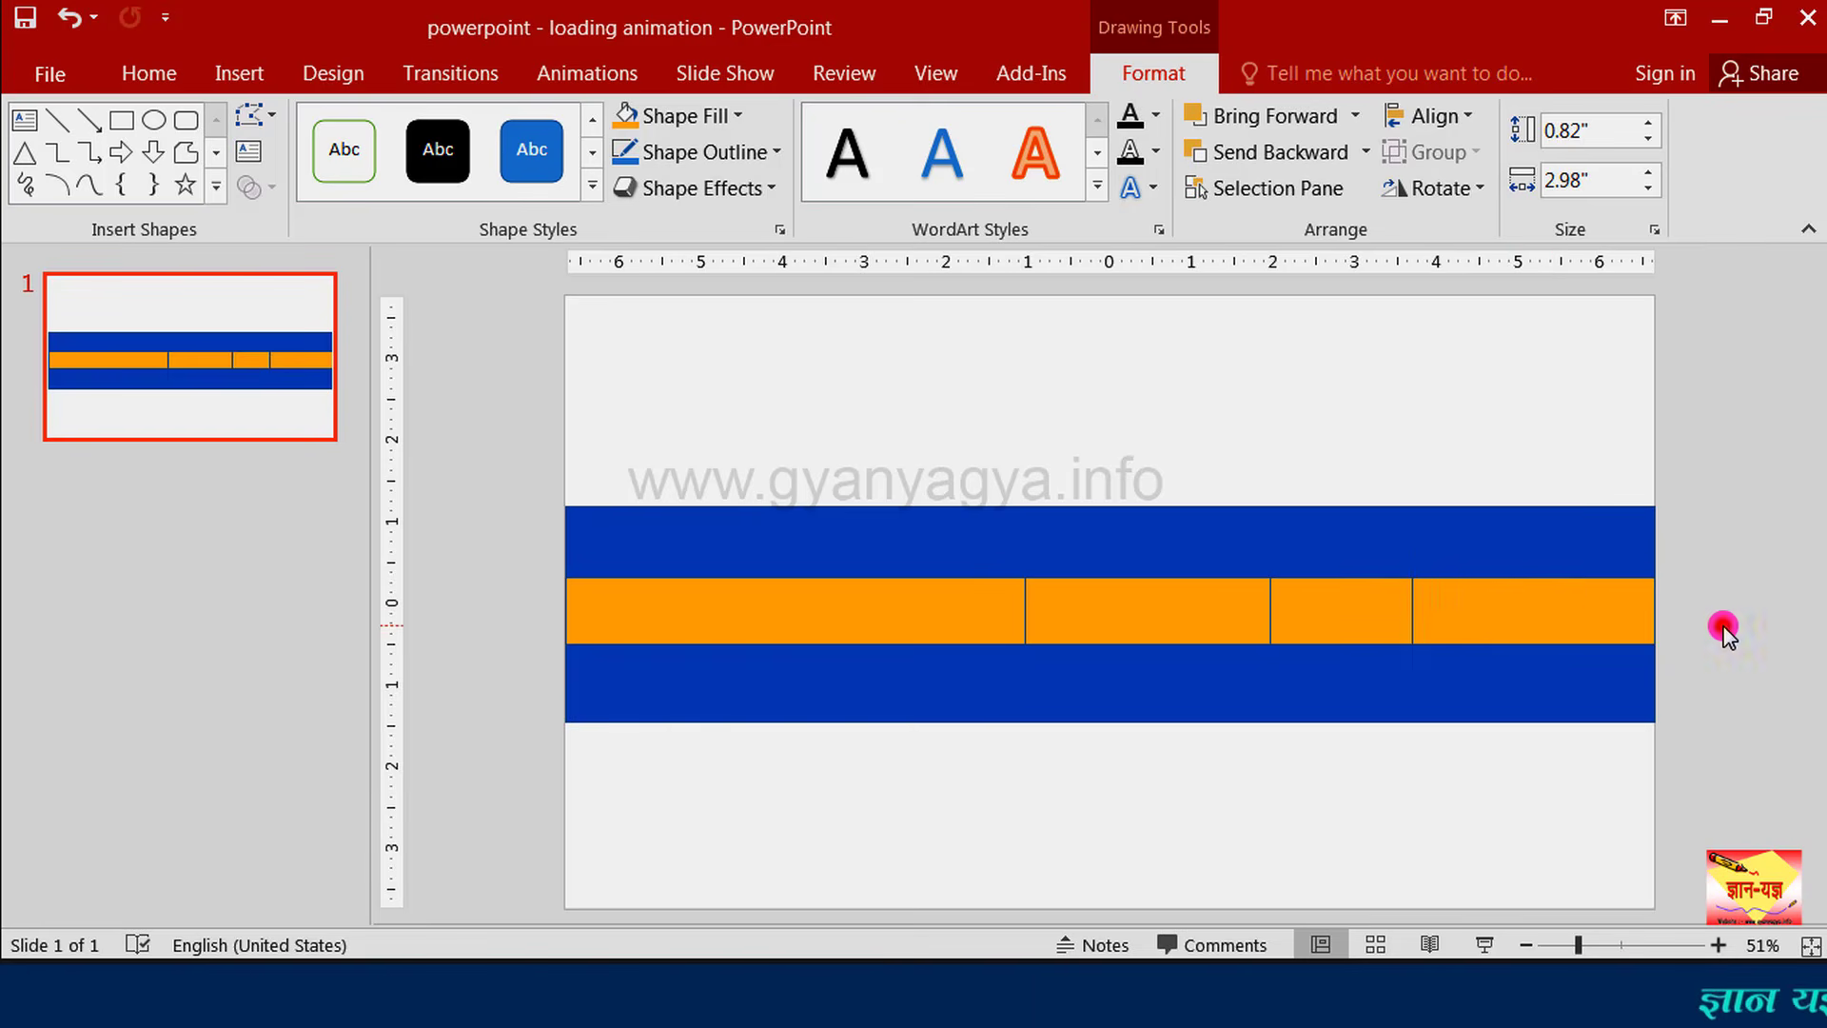
left_click(1722, 627)
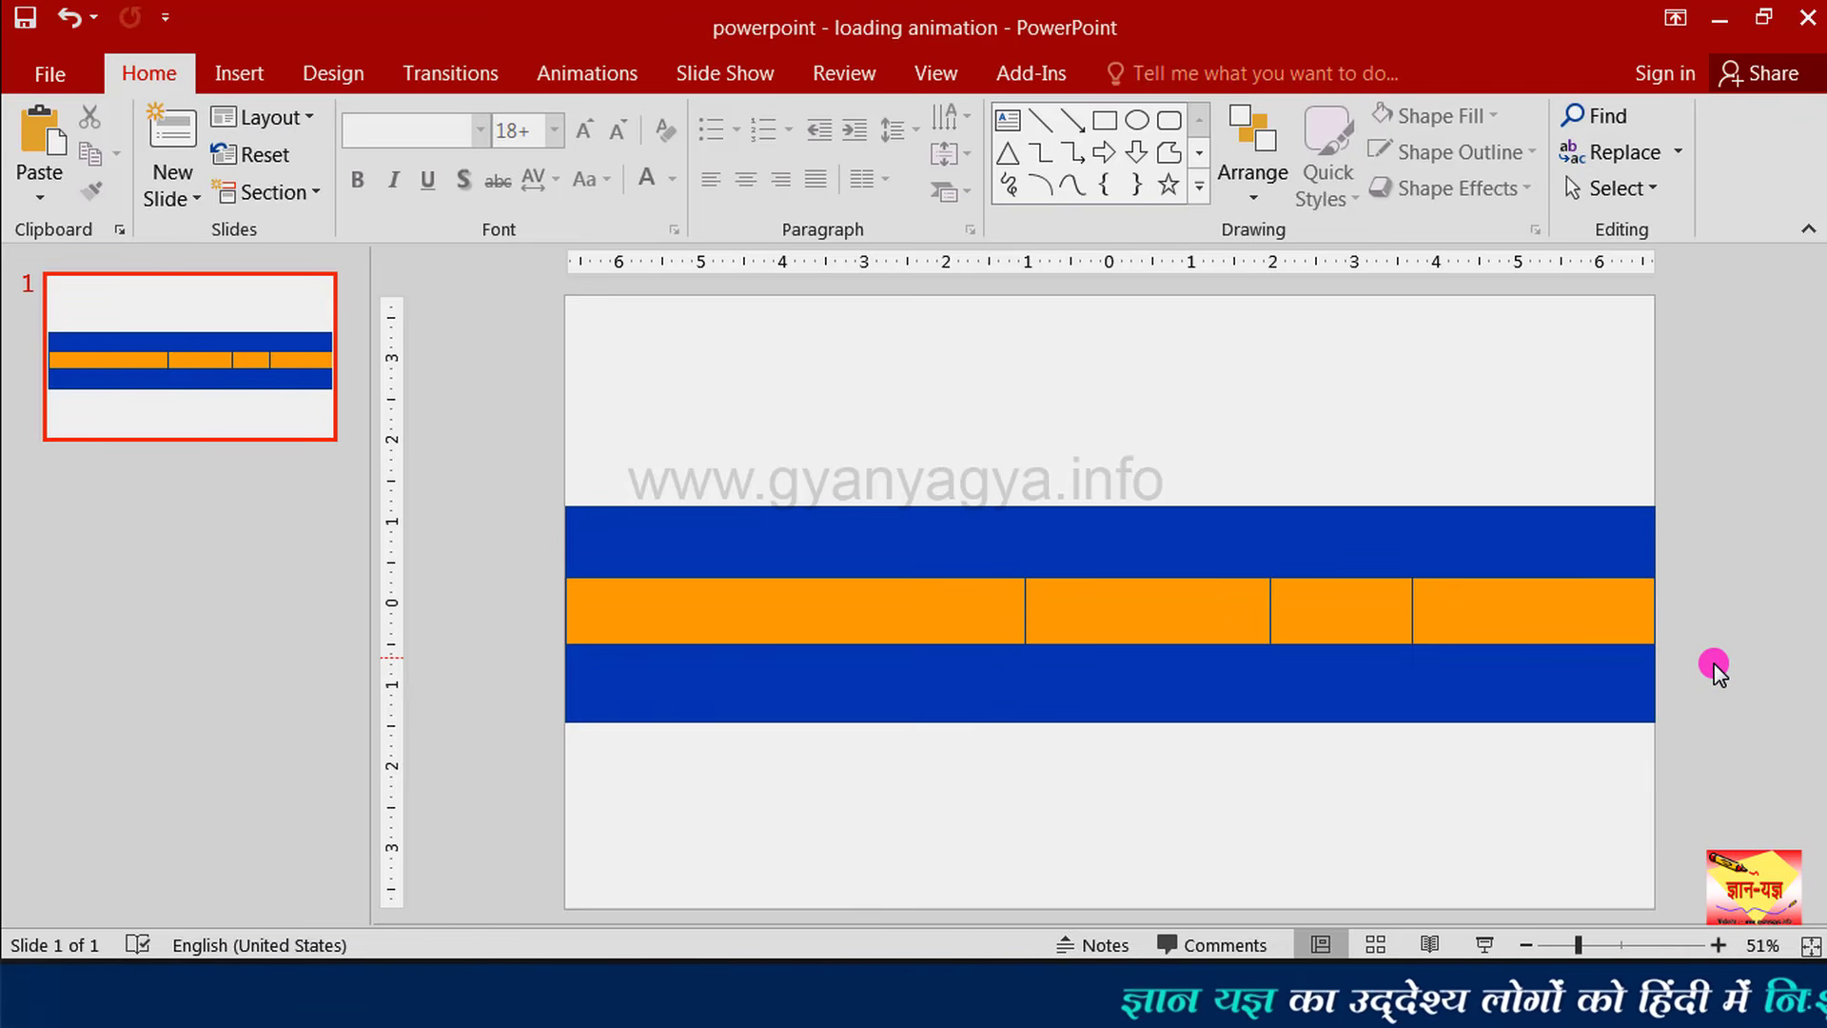
Remove the outline from all four orange bars
mouse_move(1709, 673)
left_mouse_down()
mouse_move(516, 670)
mouse_move(513, 551)
left_mouse_up()
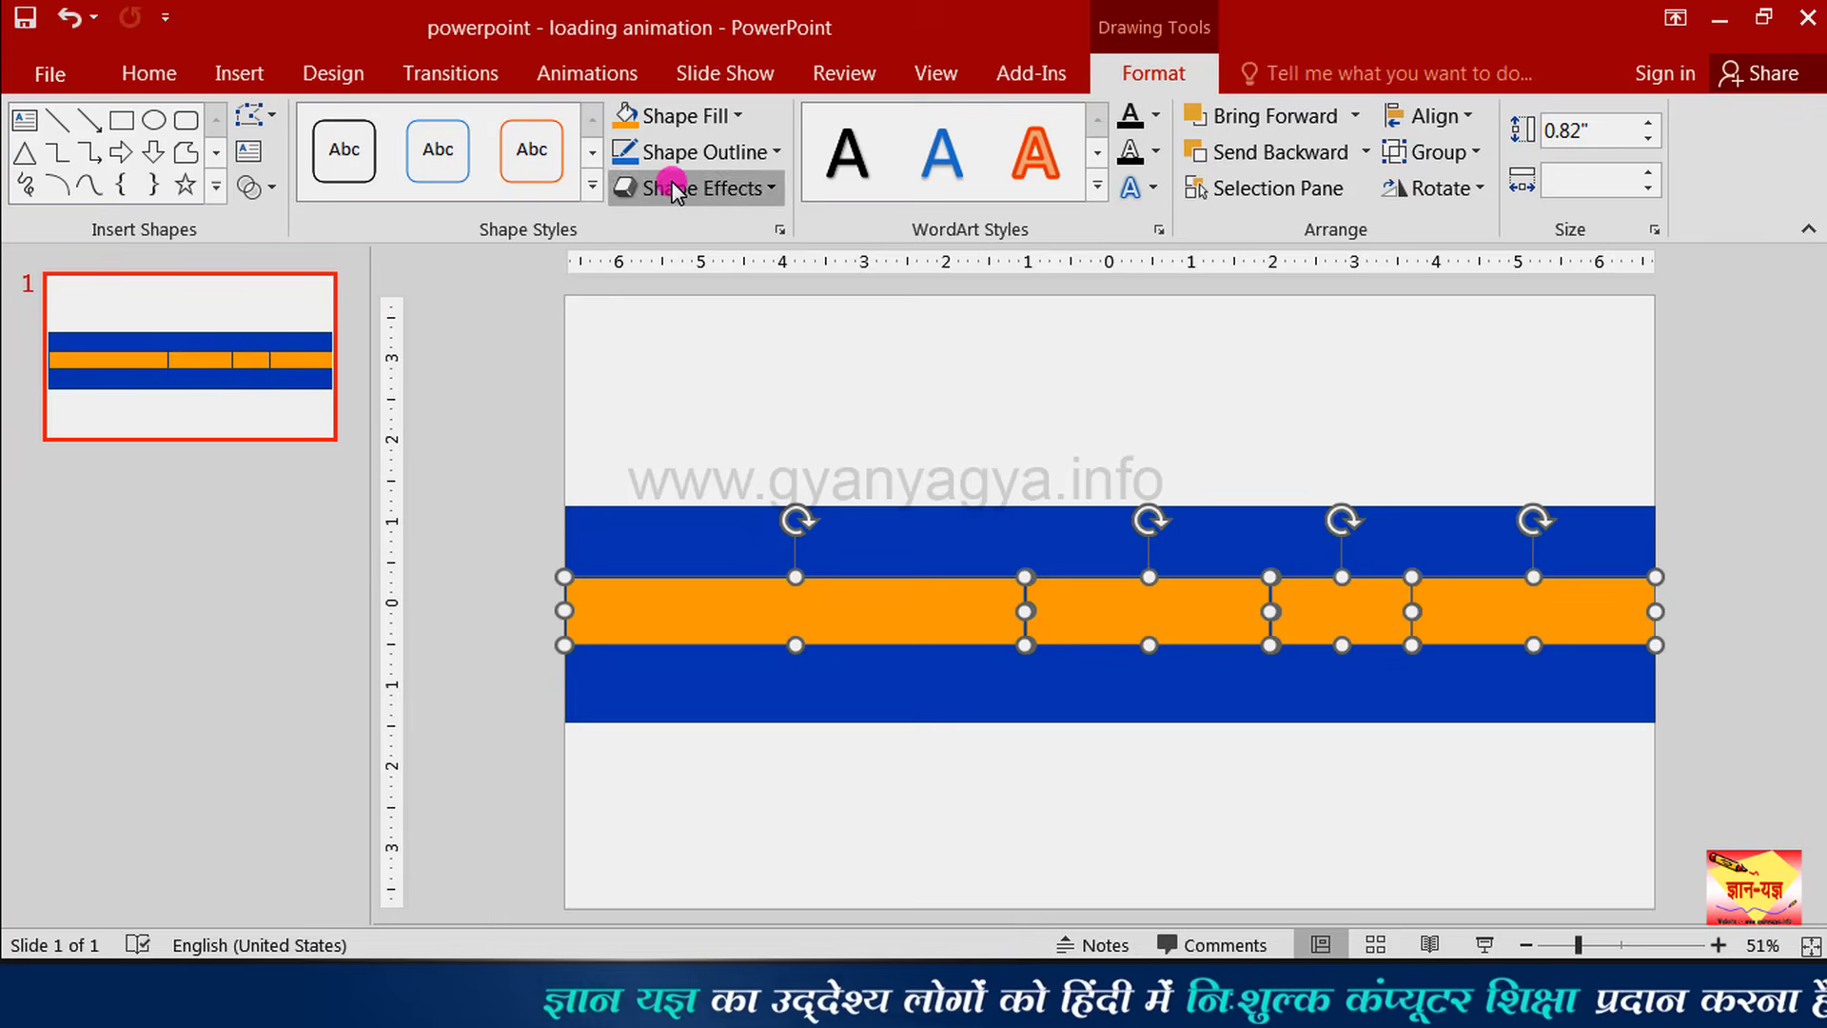
left_click(672, 150)
left_click(675, 441)
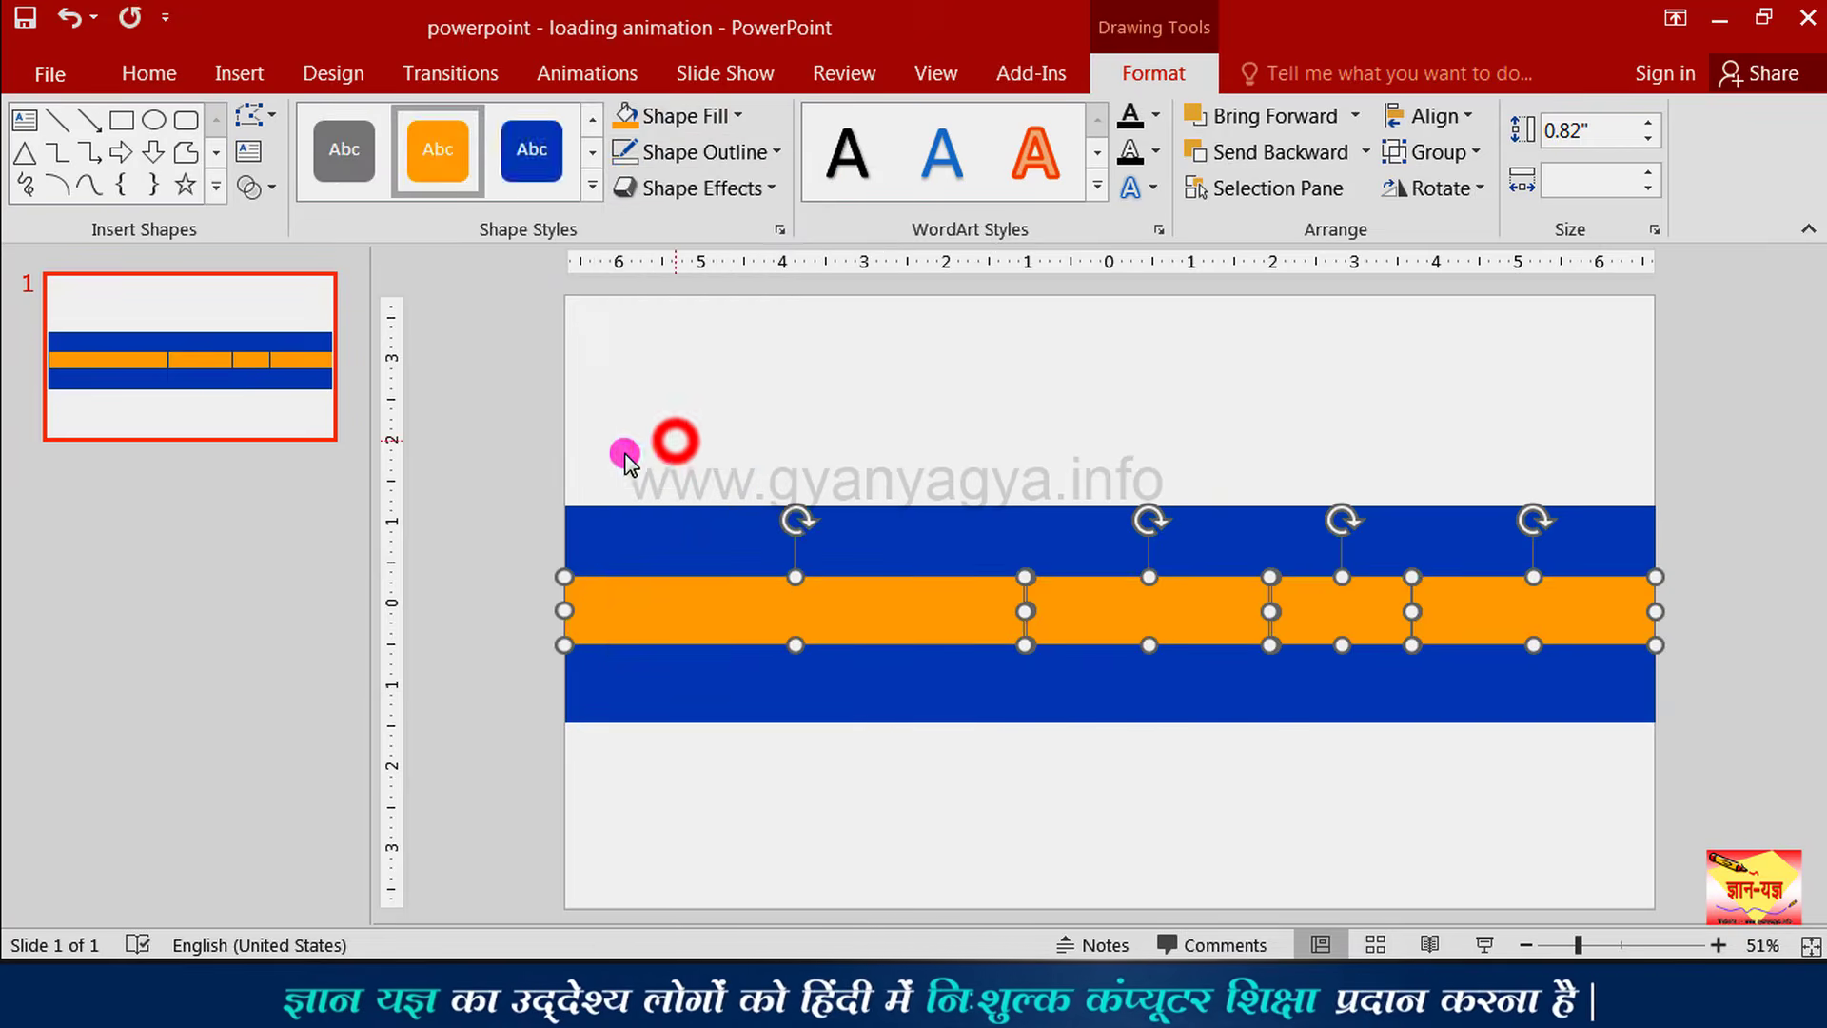
left_click(514, 487)
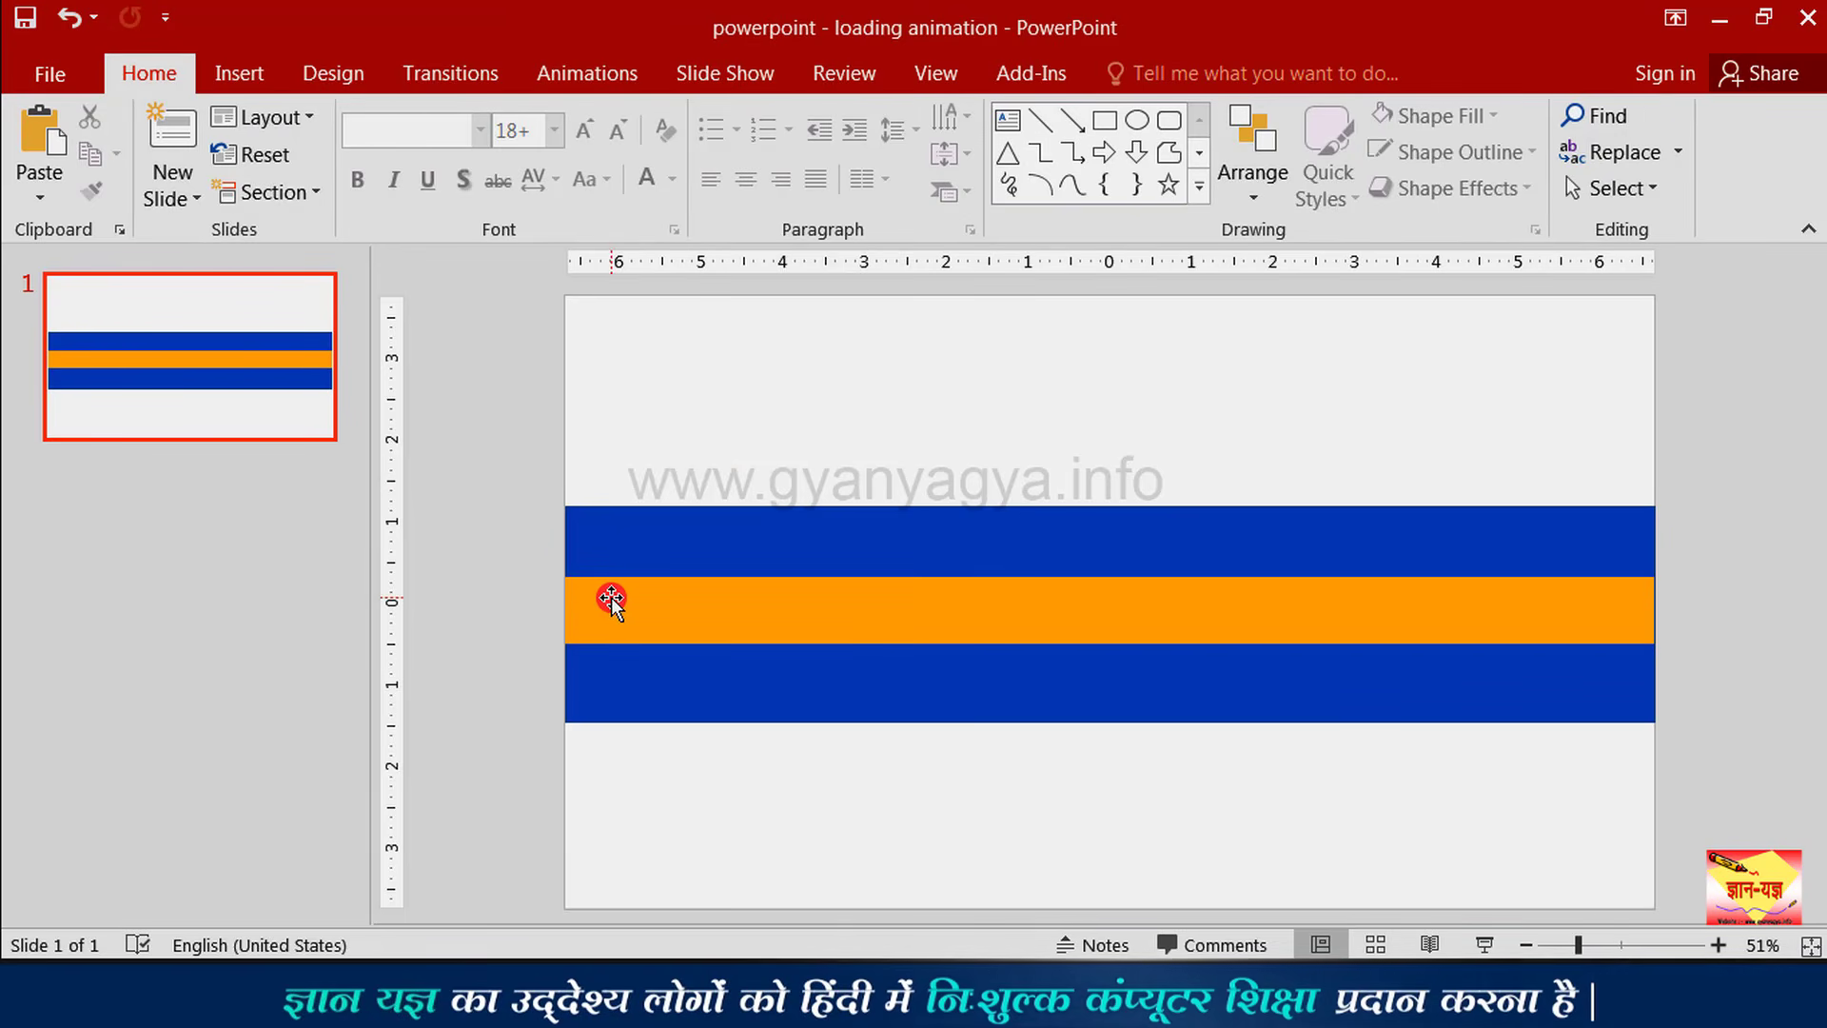
Apply a Fly In animation with the From Left direction to the first orange bar
double_click(643, 610)
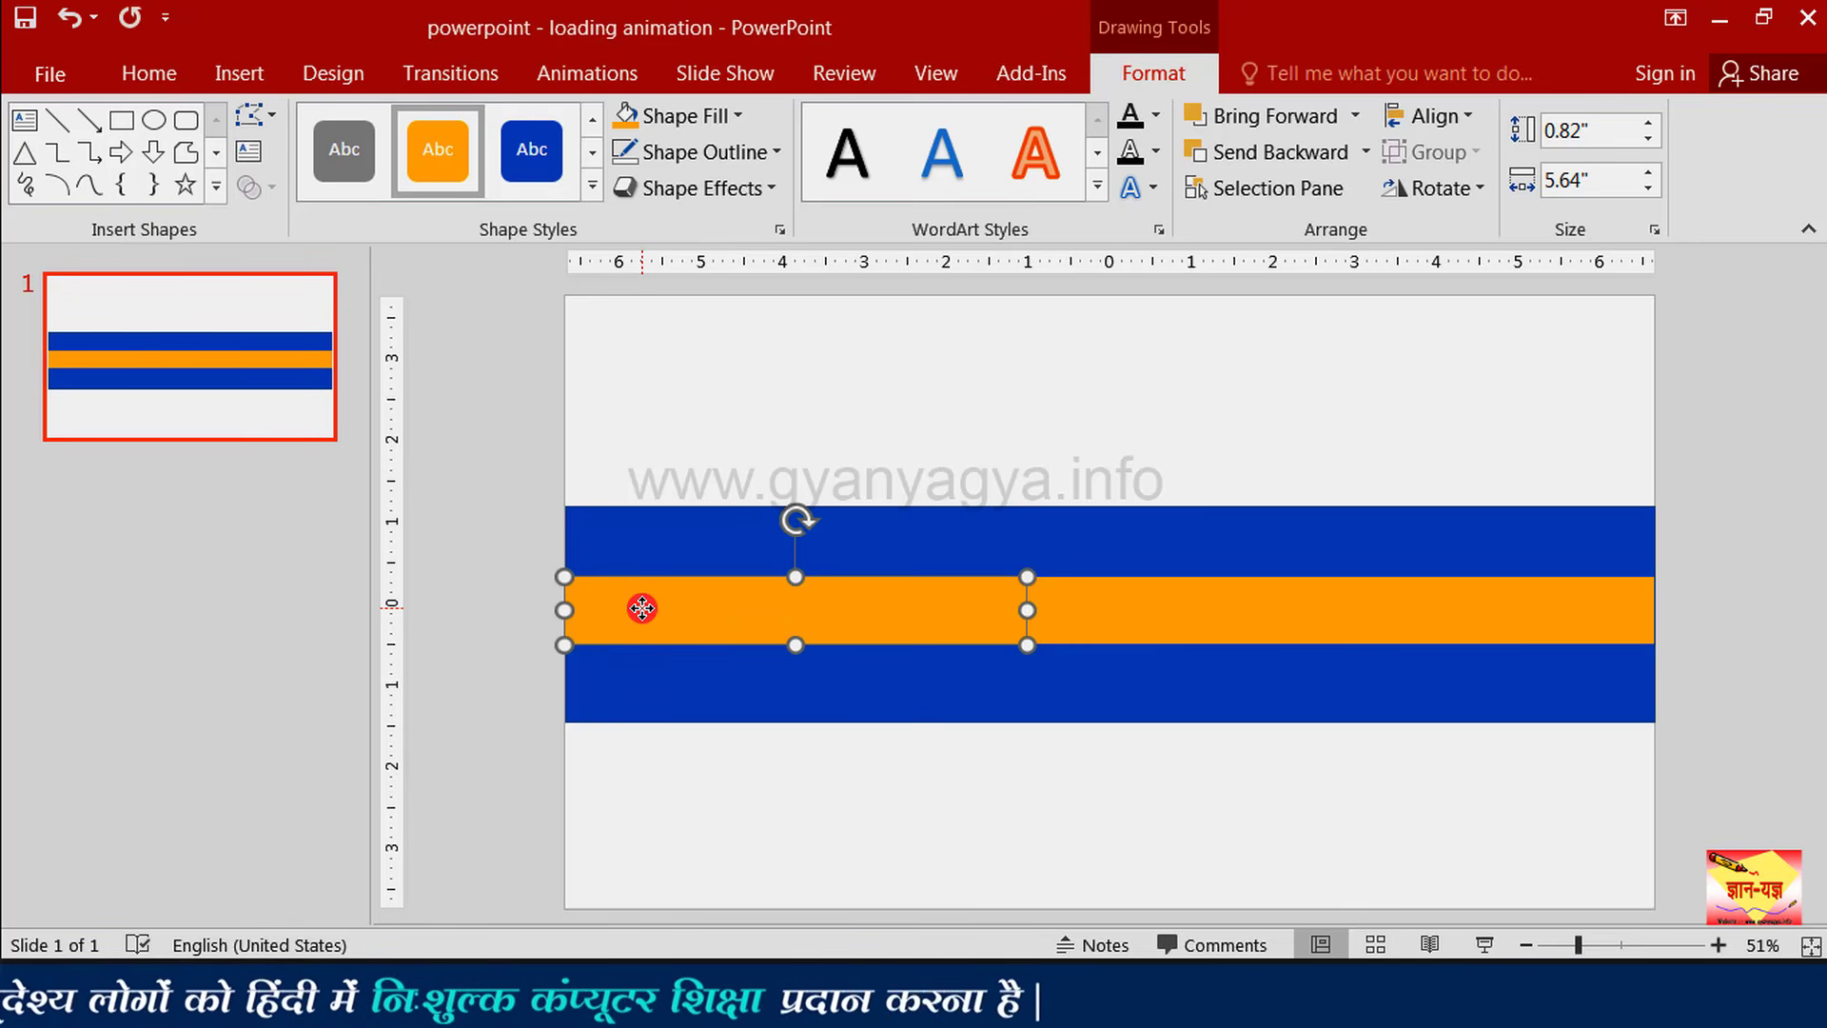
left_click(551, 74)
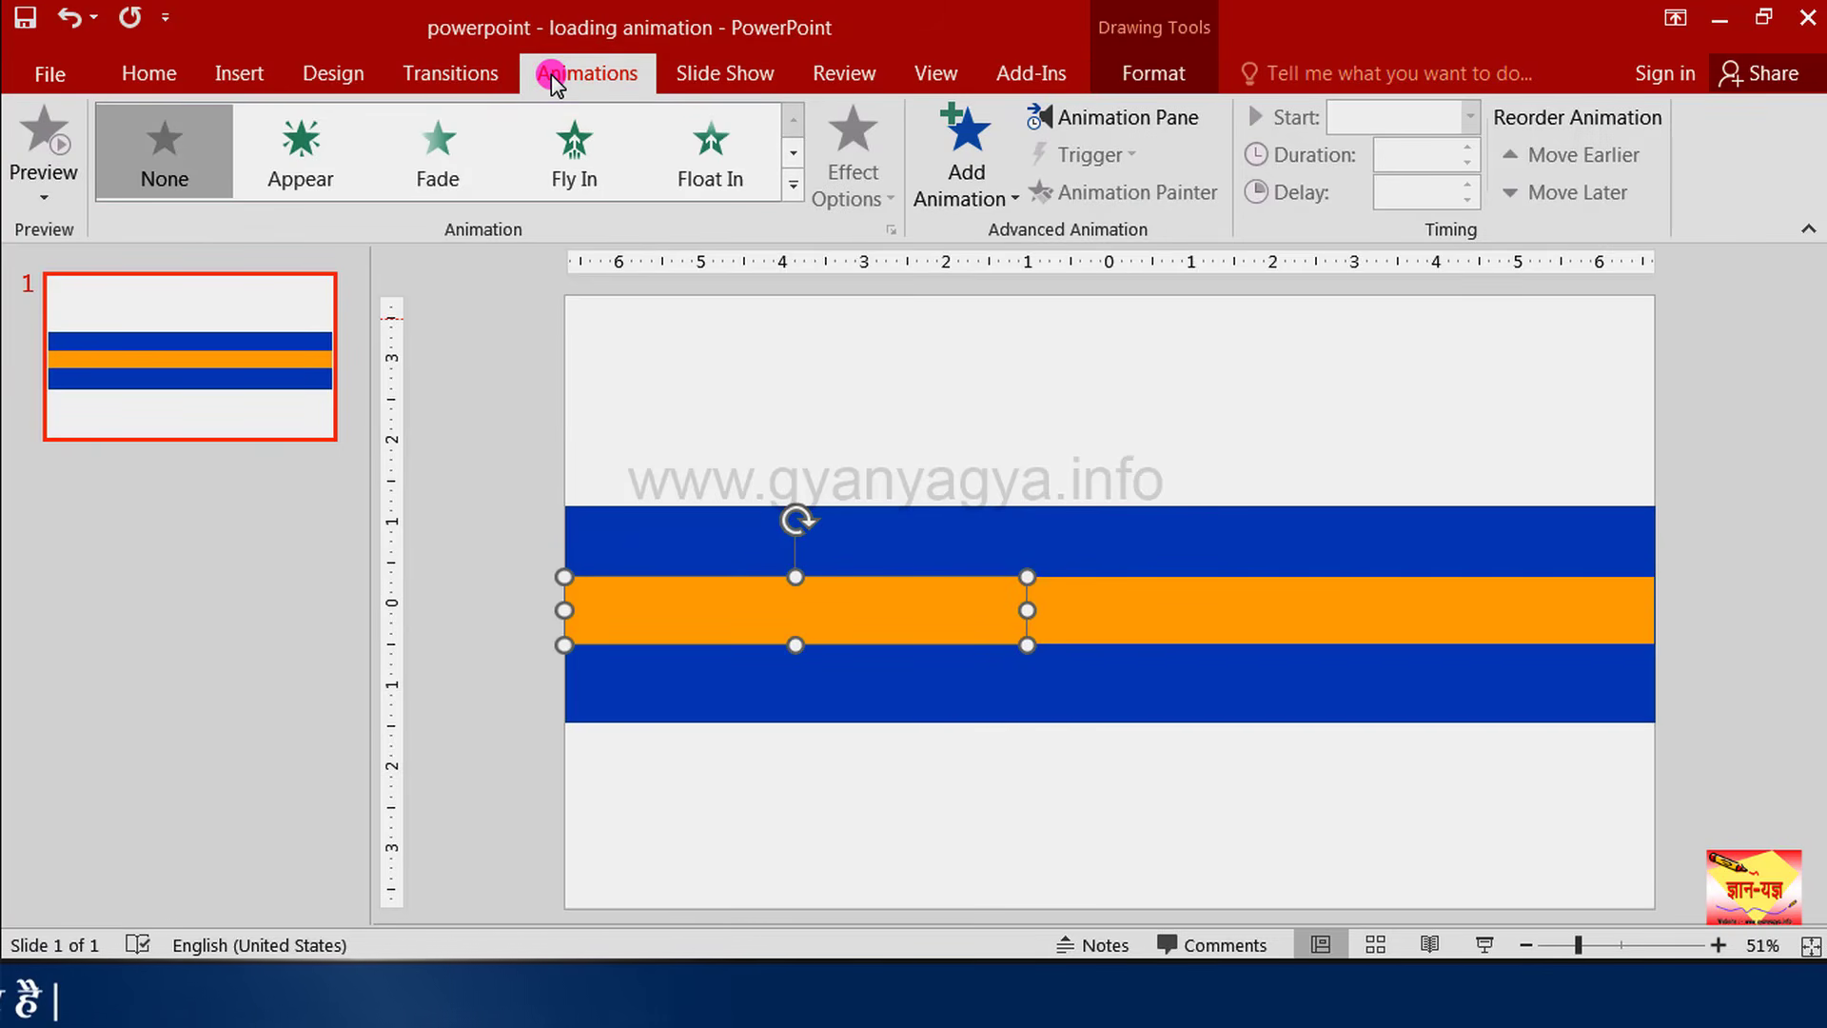
left_click(596, 174)
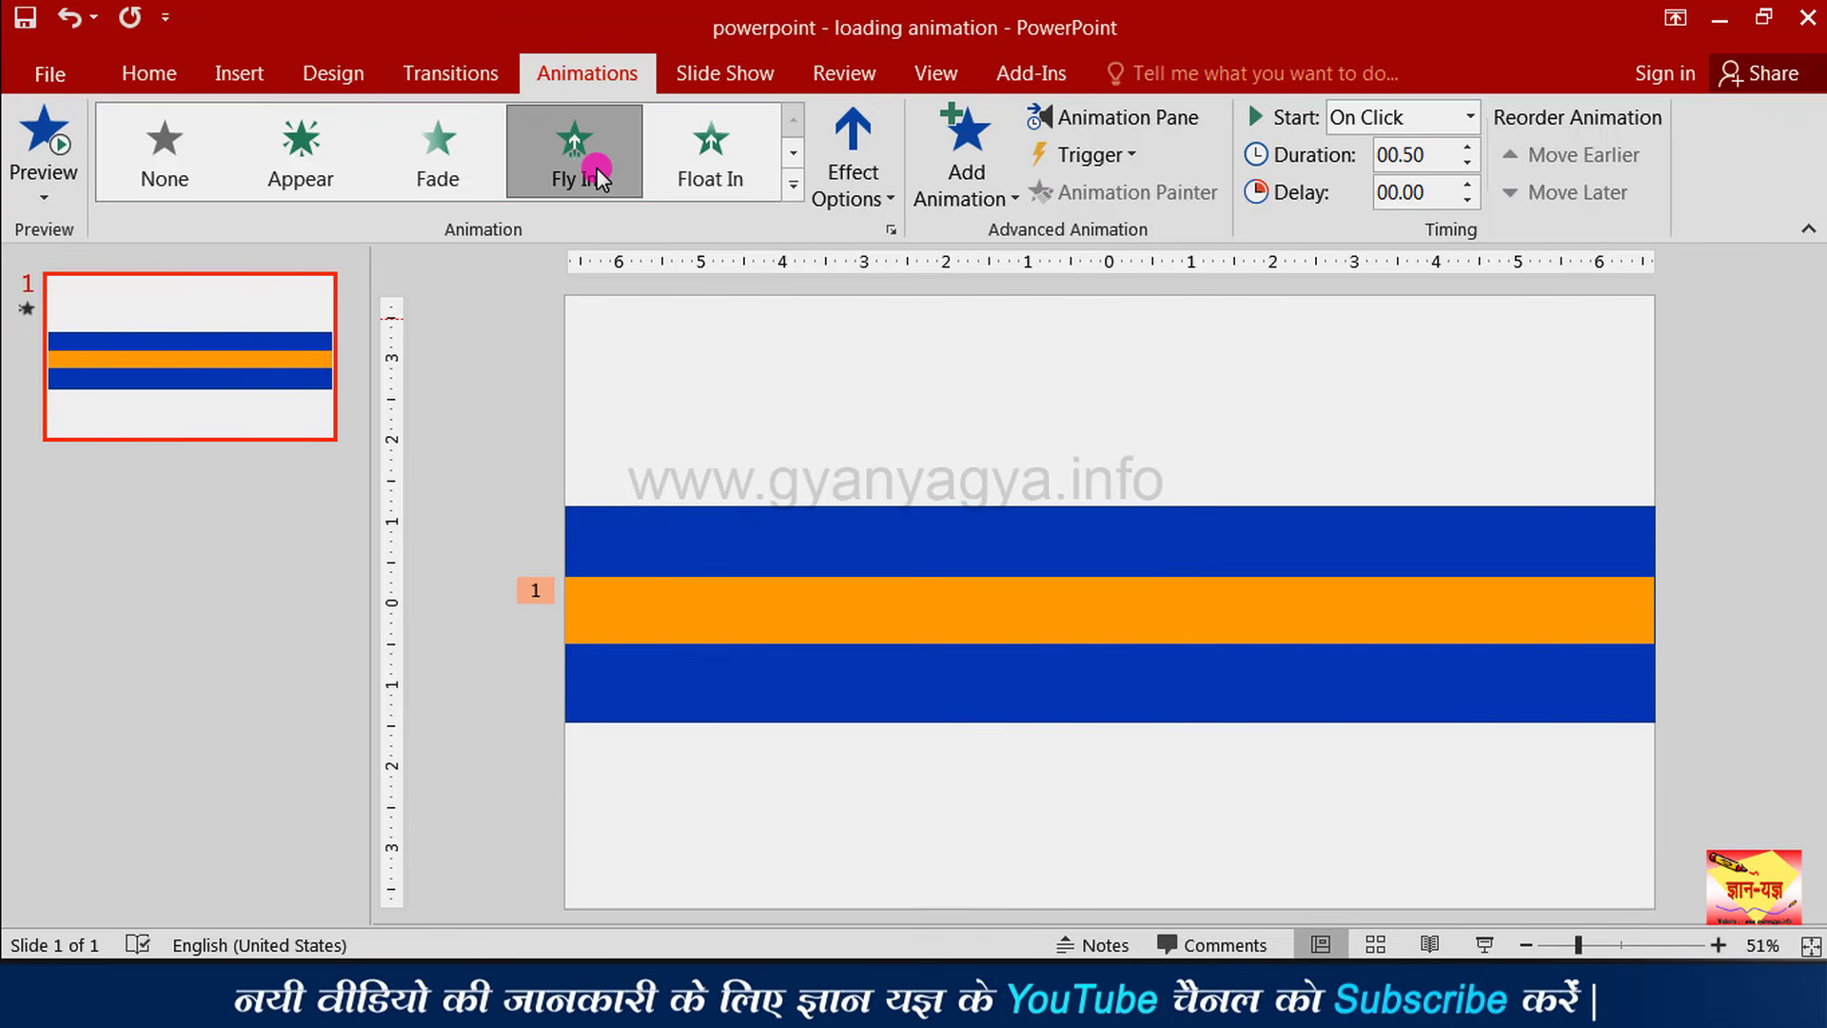
left_click(871, 192)
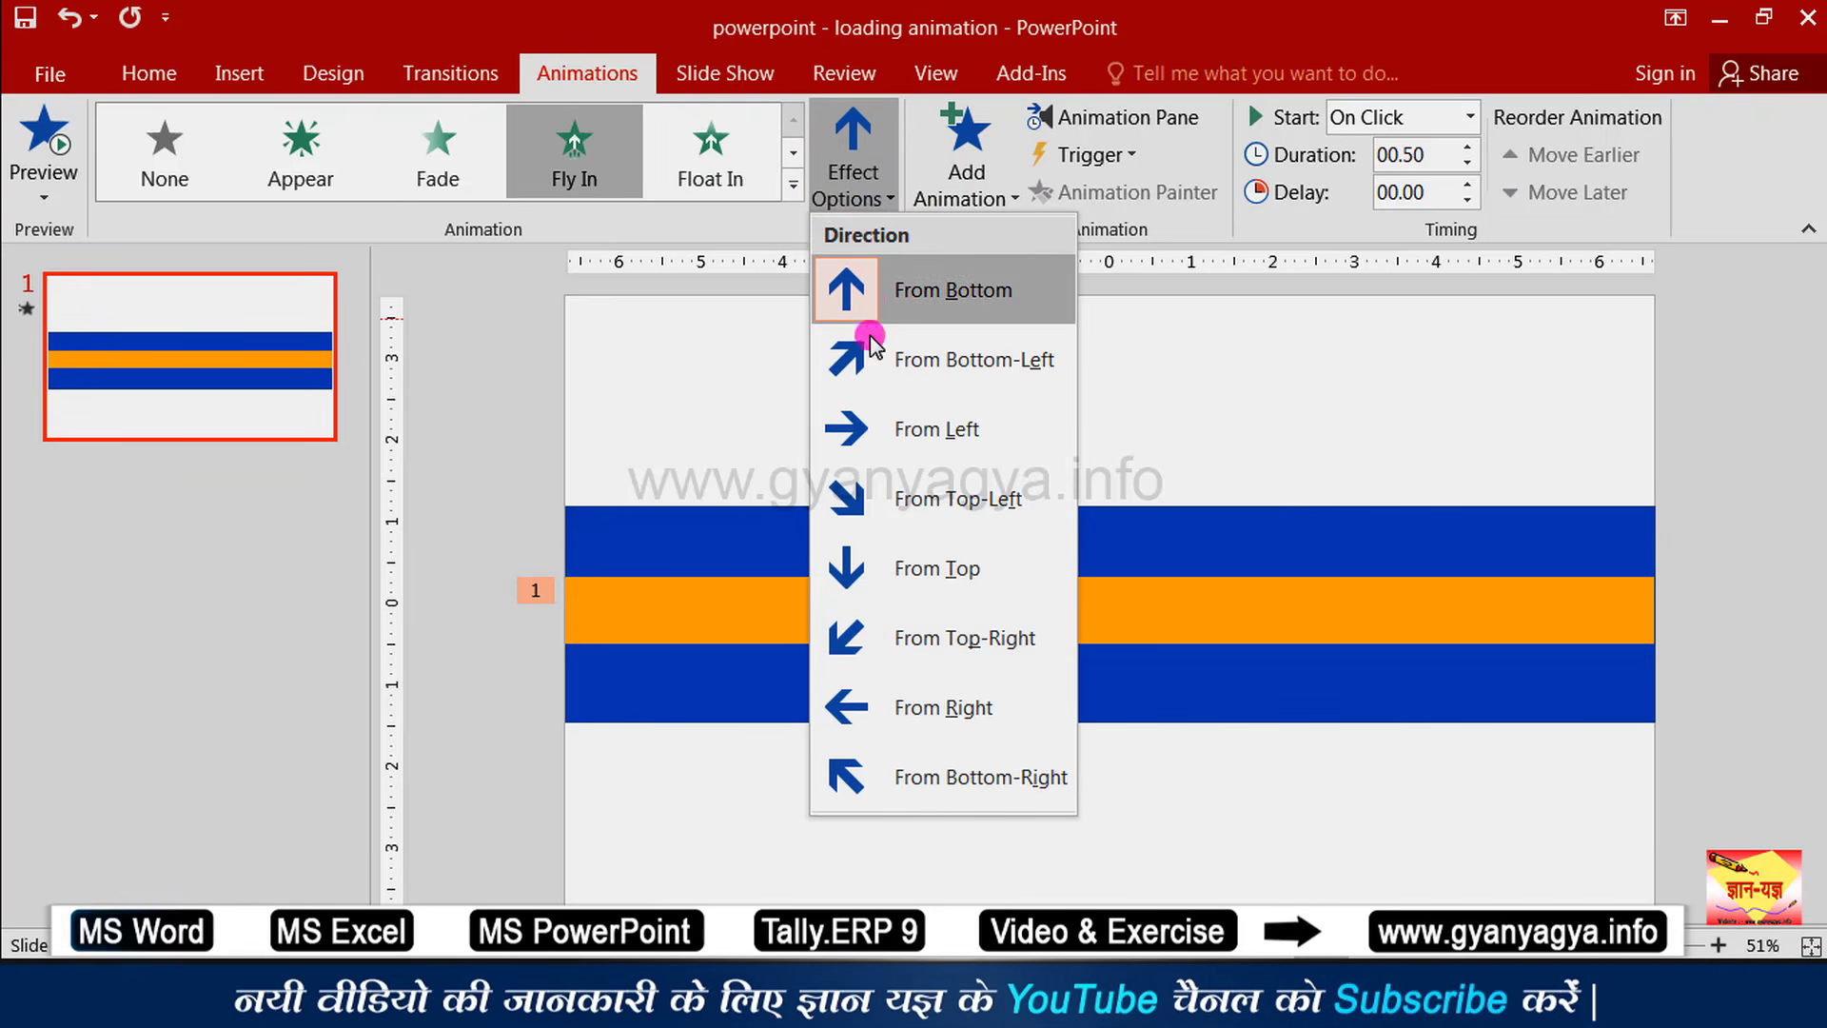
left_click(977, 443)
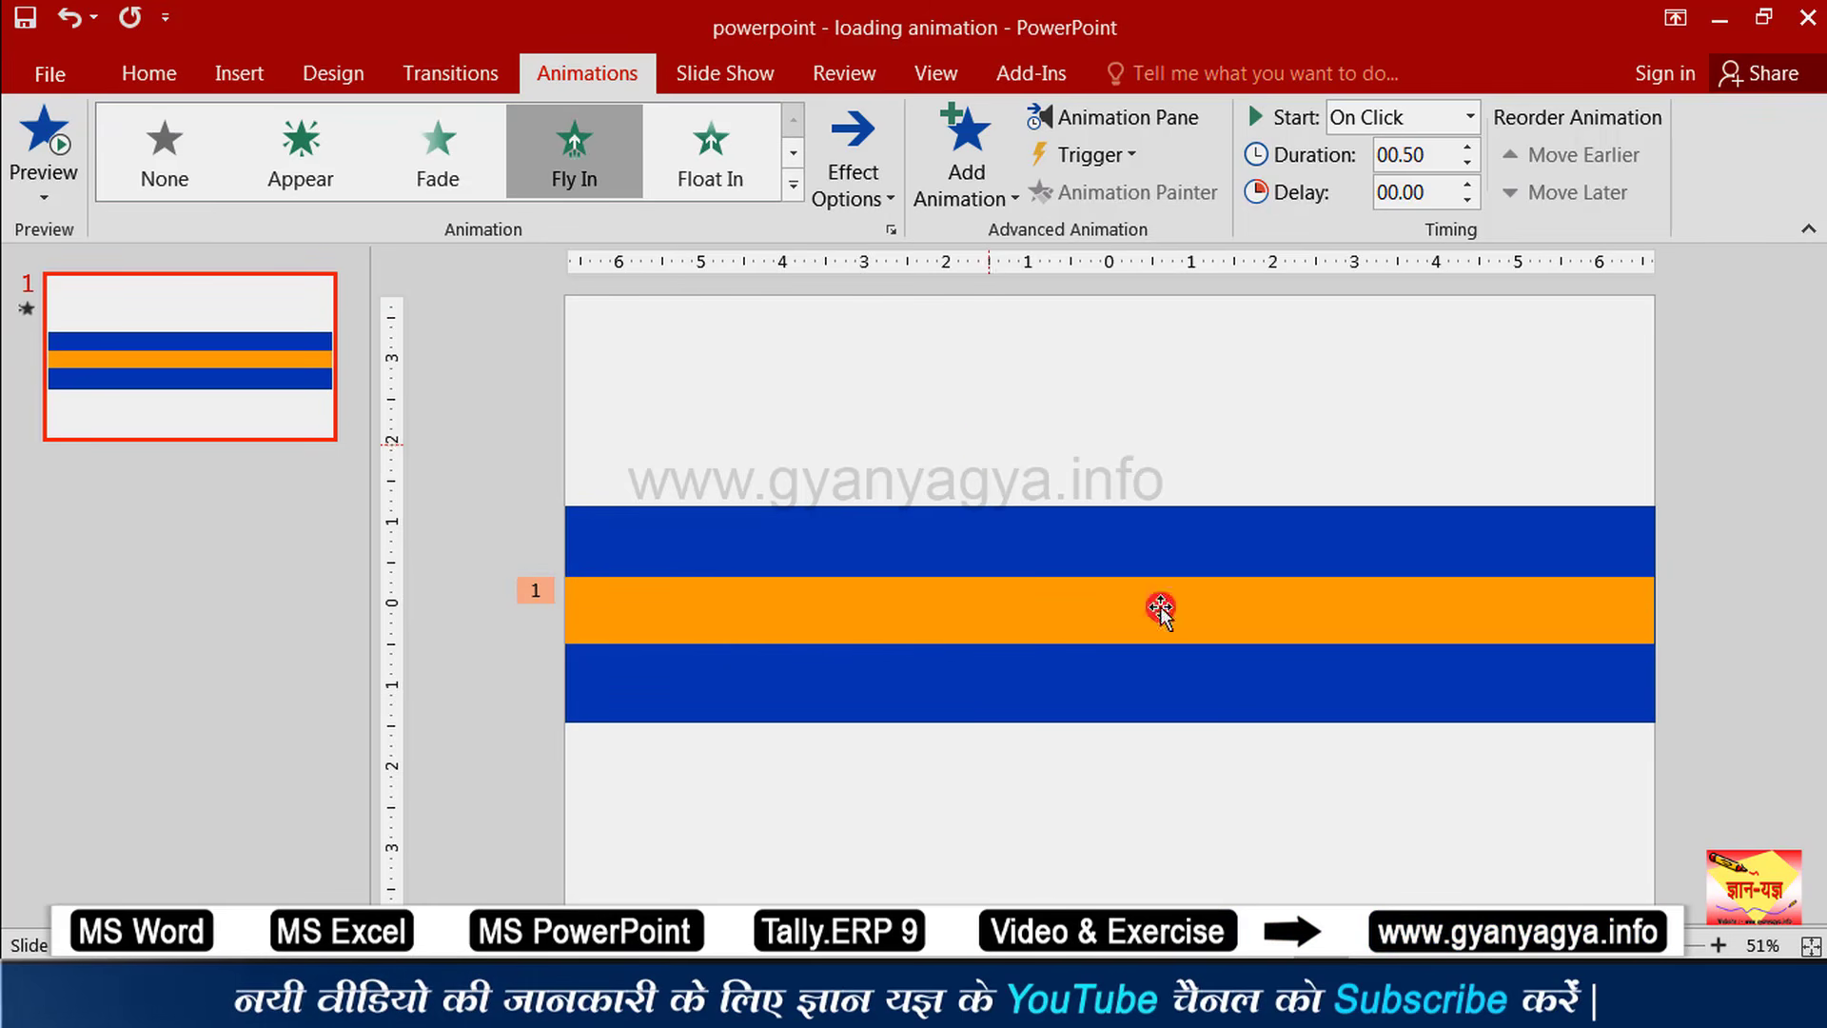
Play the slide show to check the first bar's Fly In animation, and return to editing
key("F5")
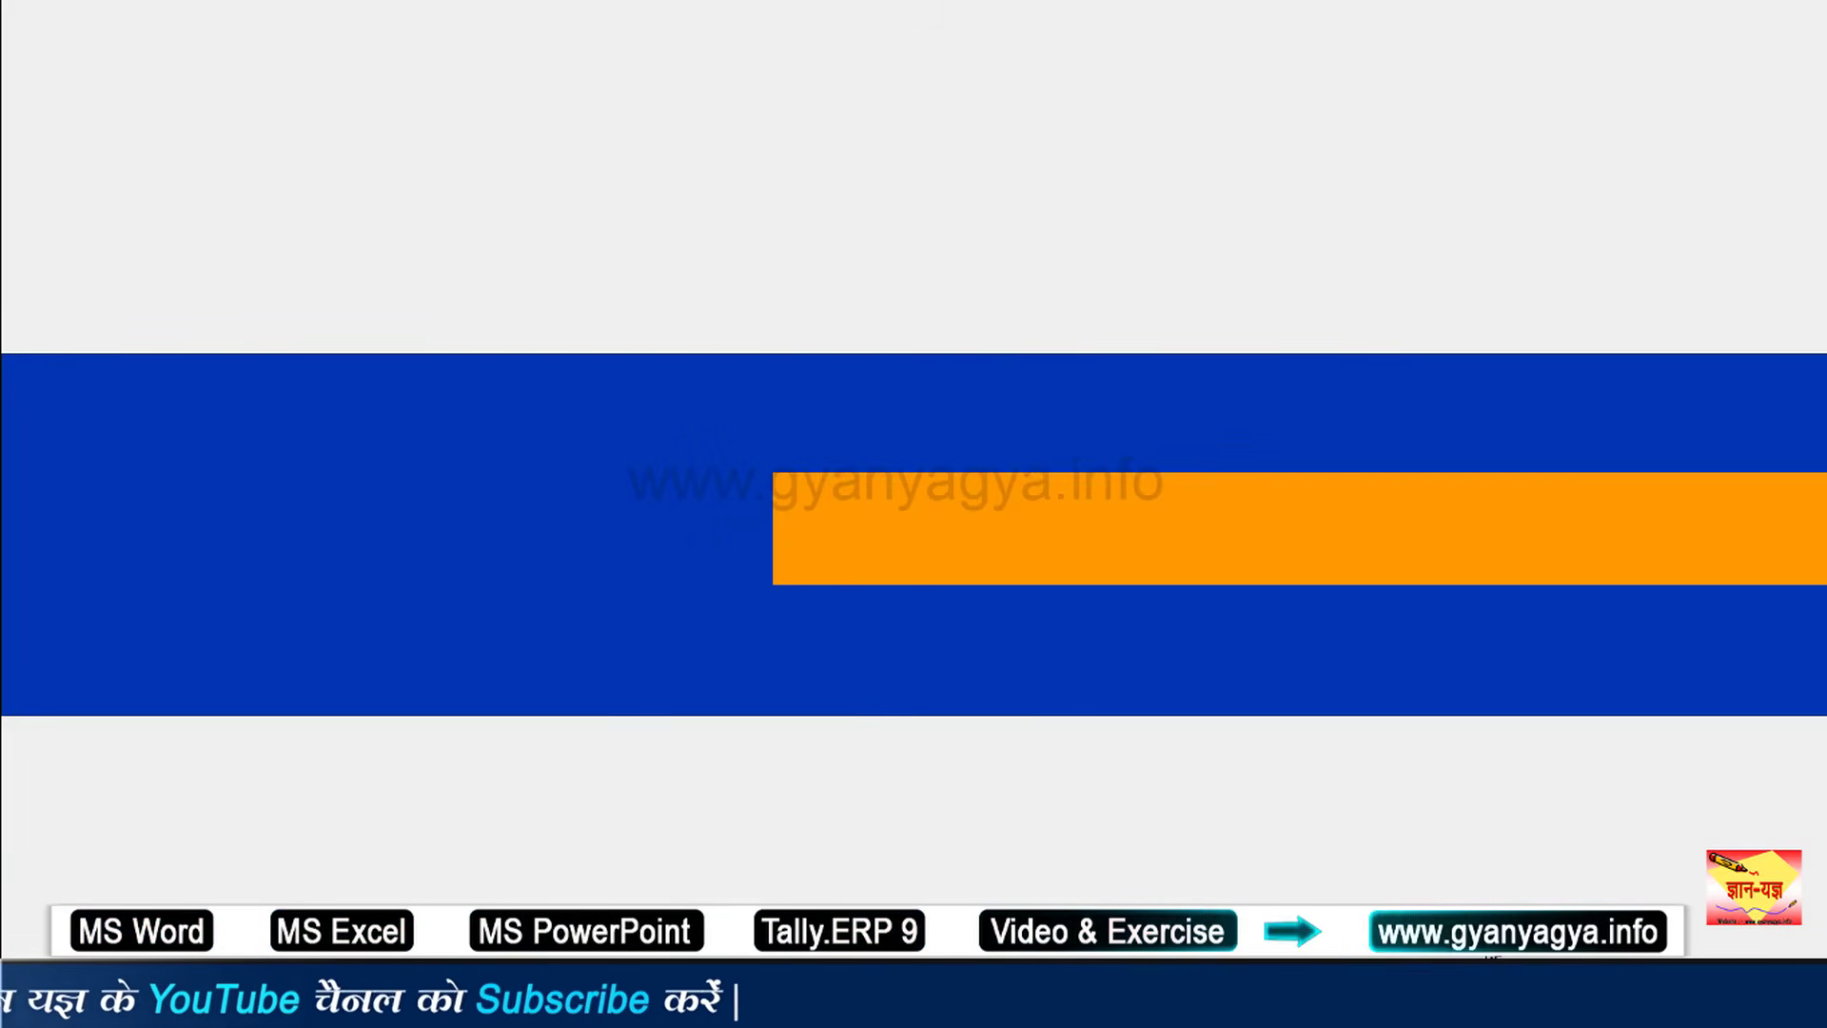
key("Return")
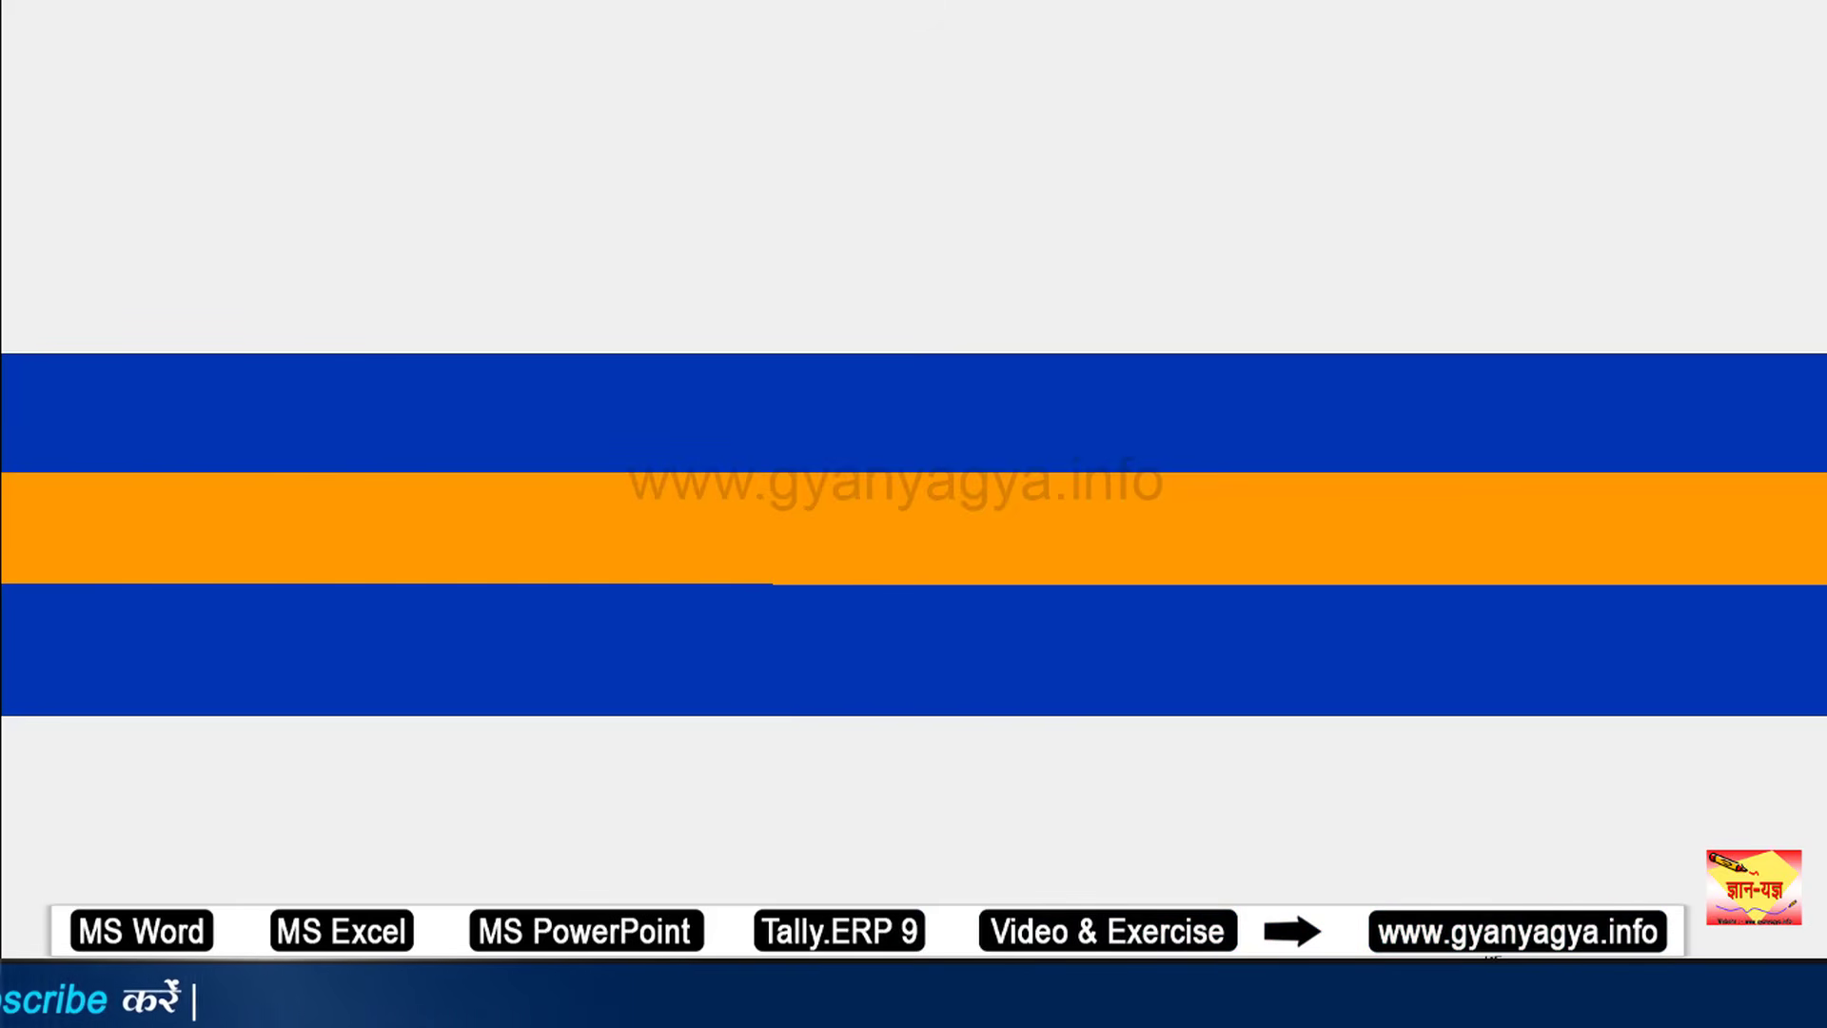
key("Return")
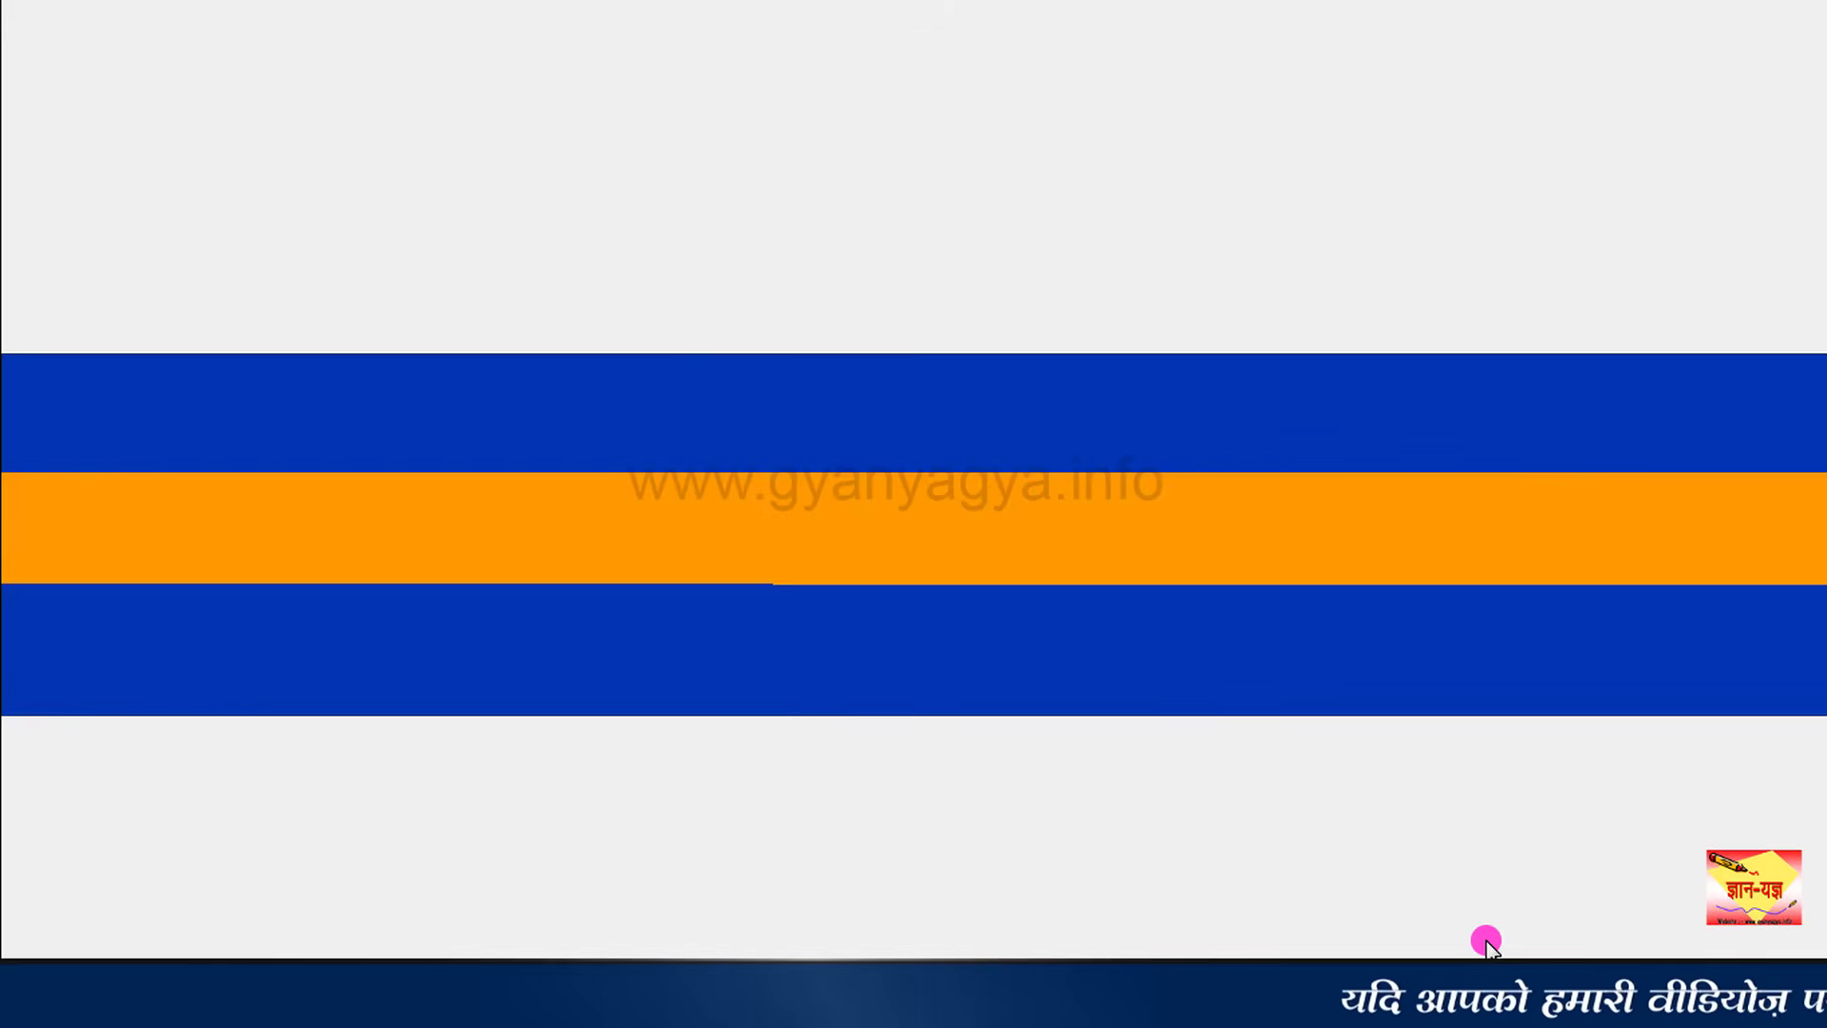
key("Escape")
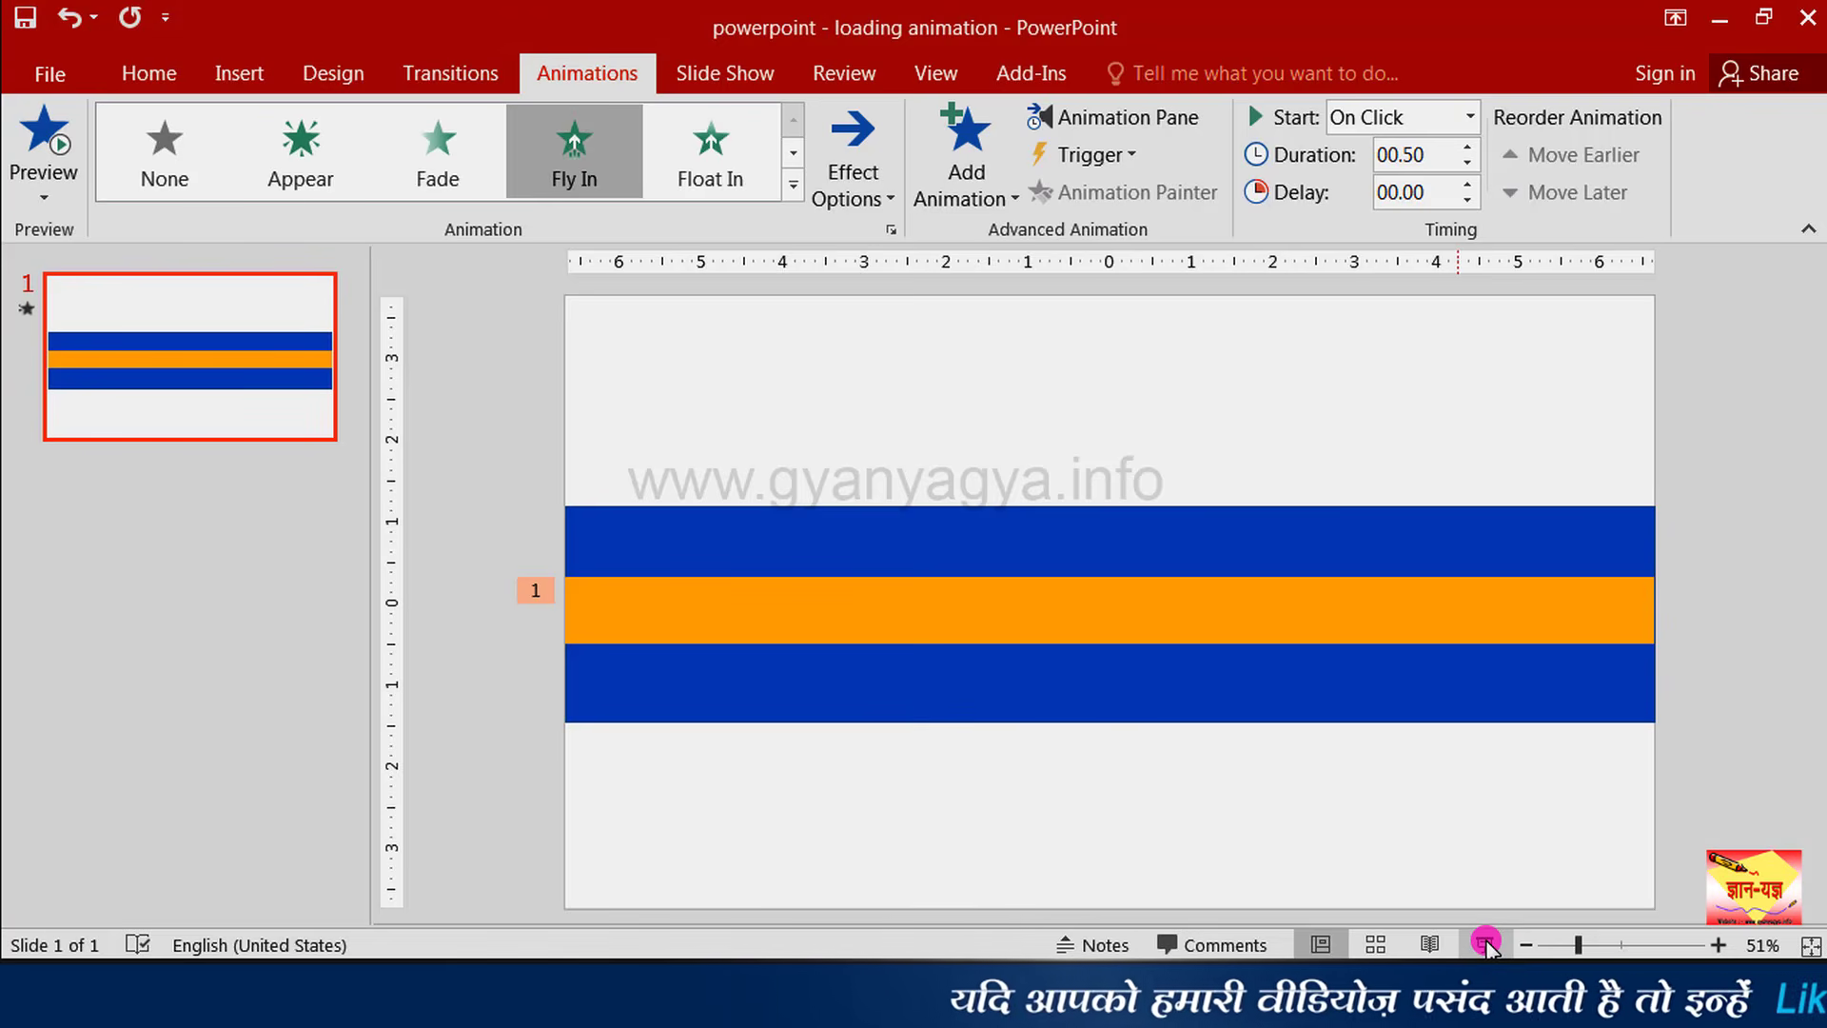
Apply a Fly In animation with the From Left direction to the second orange bar
left_click(1031, 618)
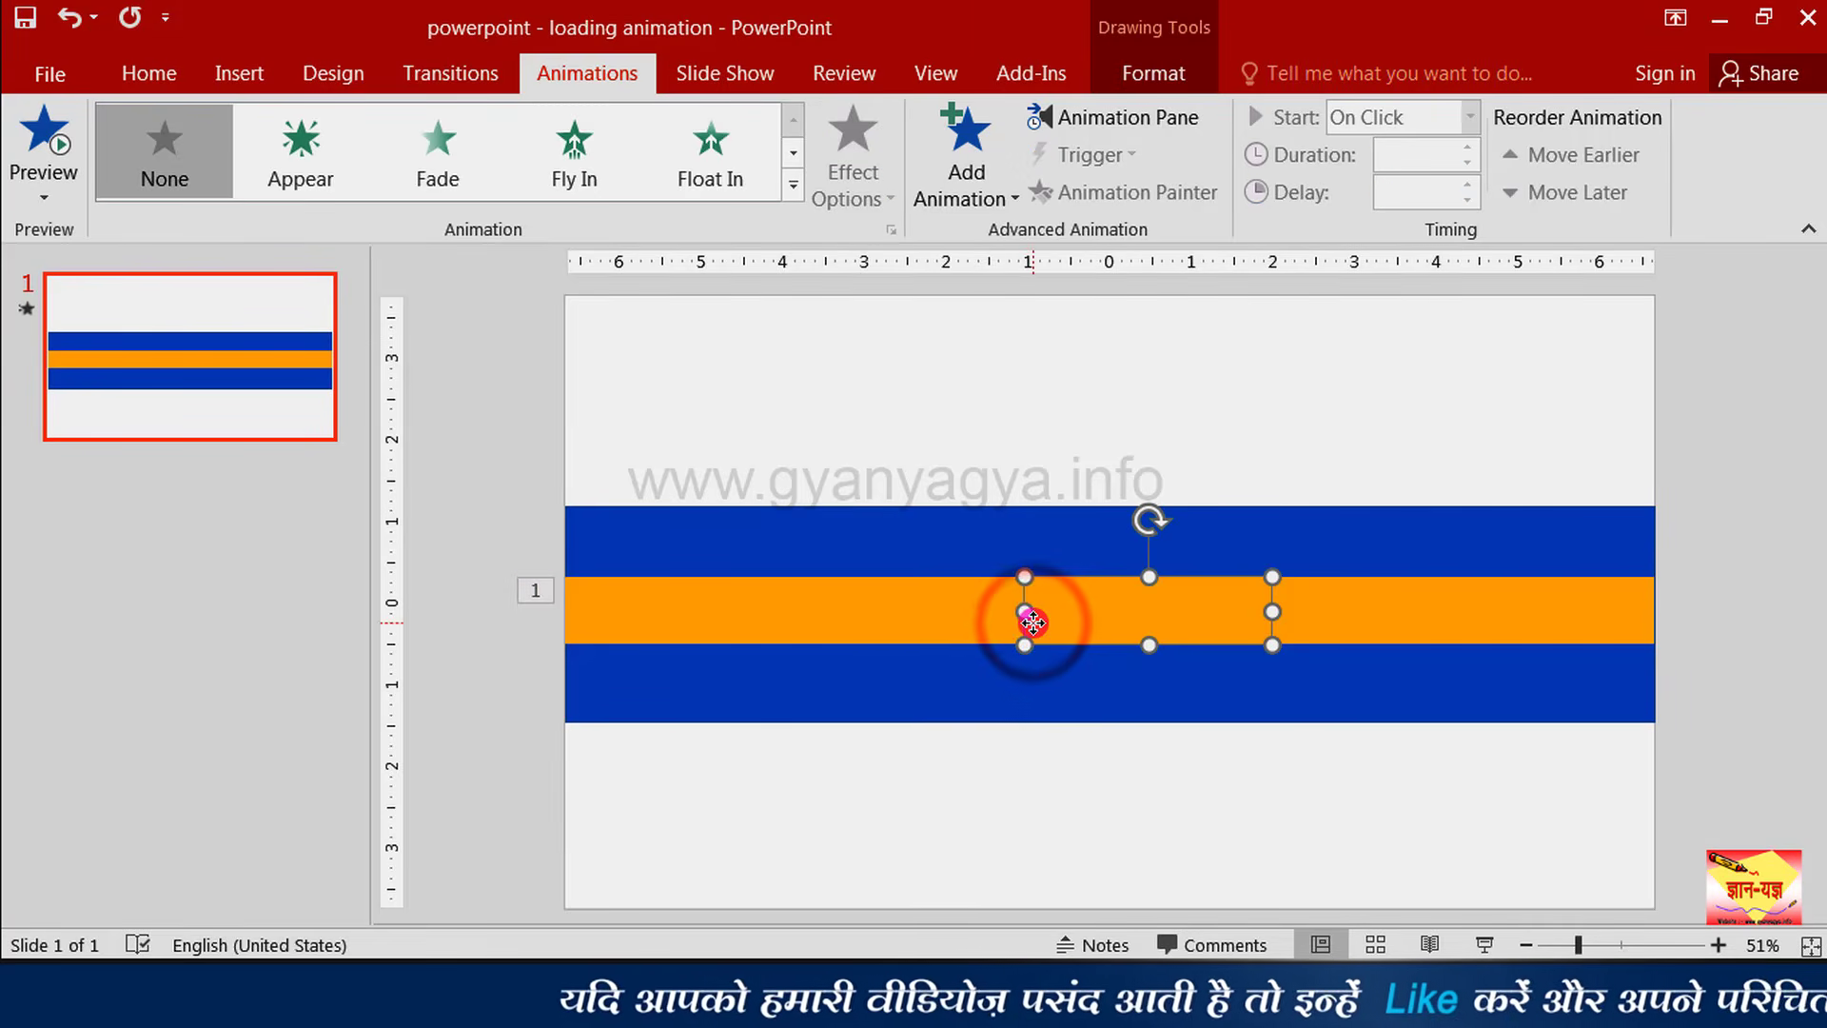
left_click(574, 182)
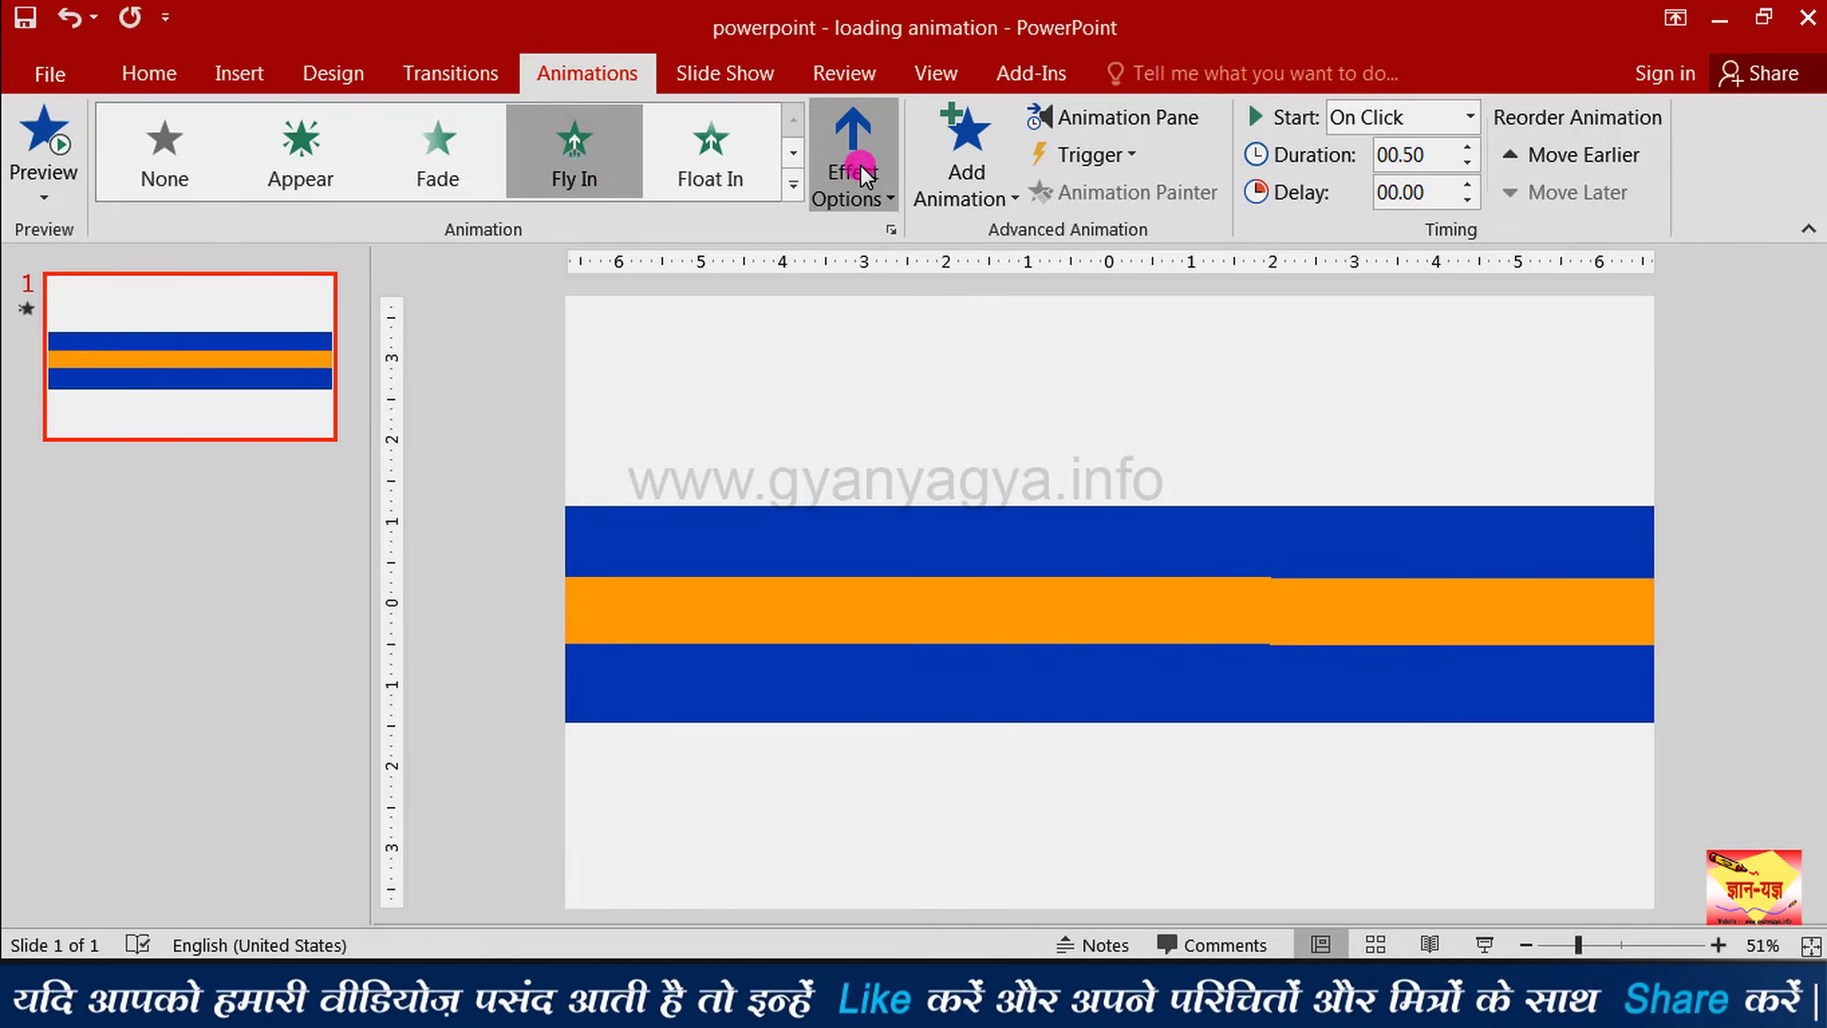
left_click(861, 171)
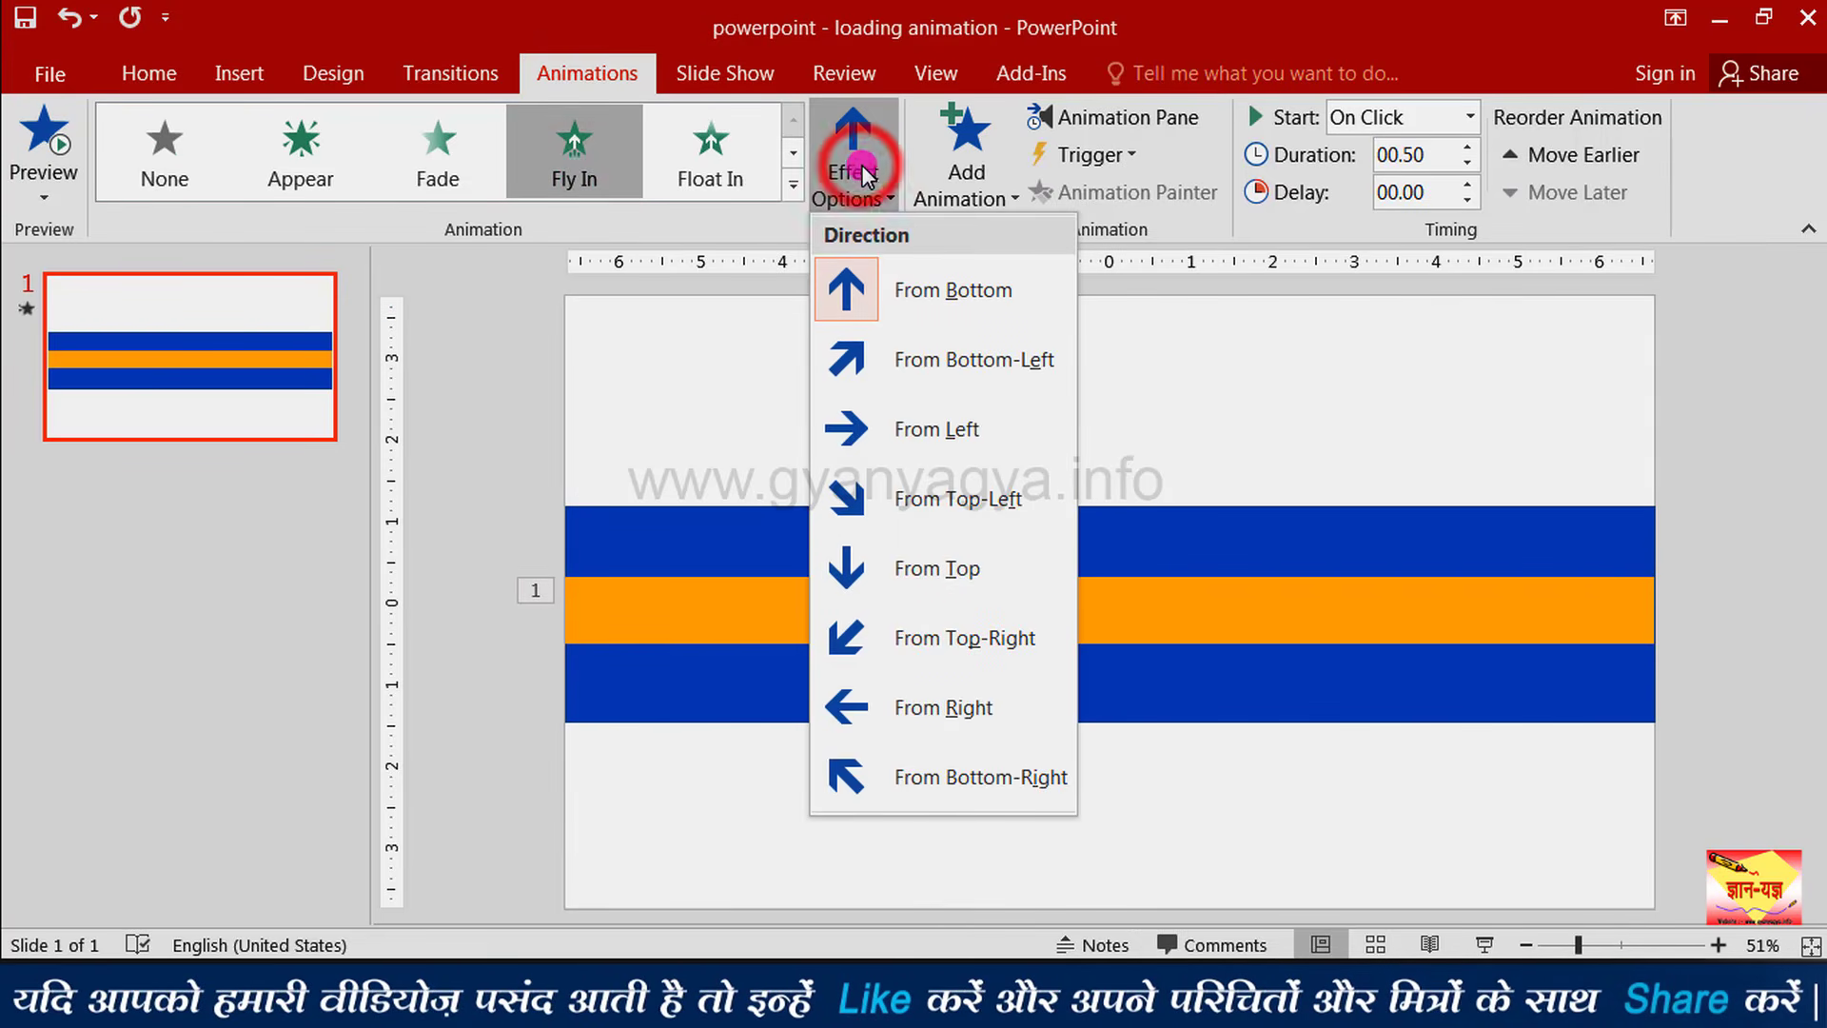
left_click(880, 428)
Apply a Fly In animation with the From Left direction to the third orange bar
left_click(1346, 614)
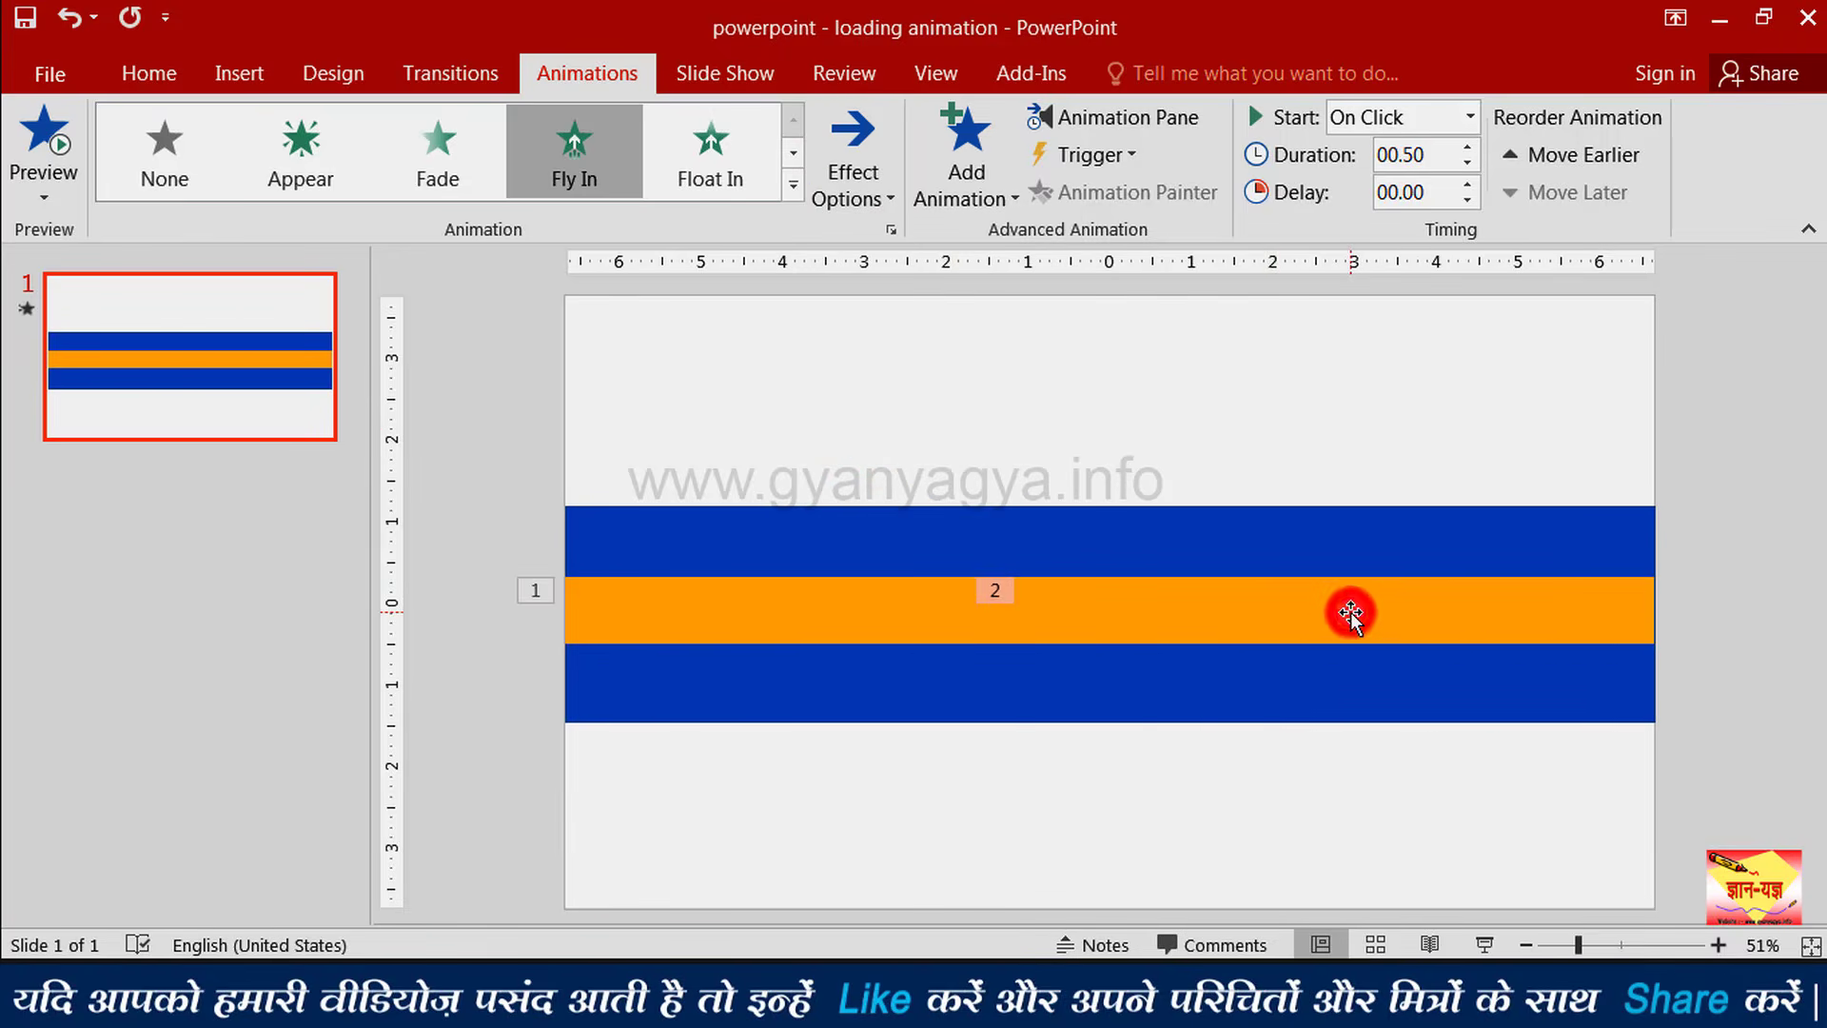
left_click(589, 149)
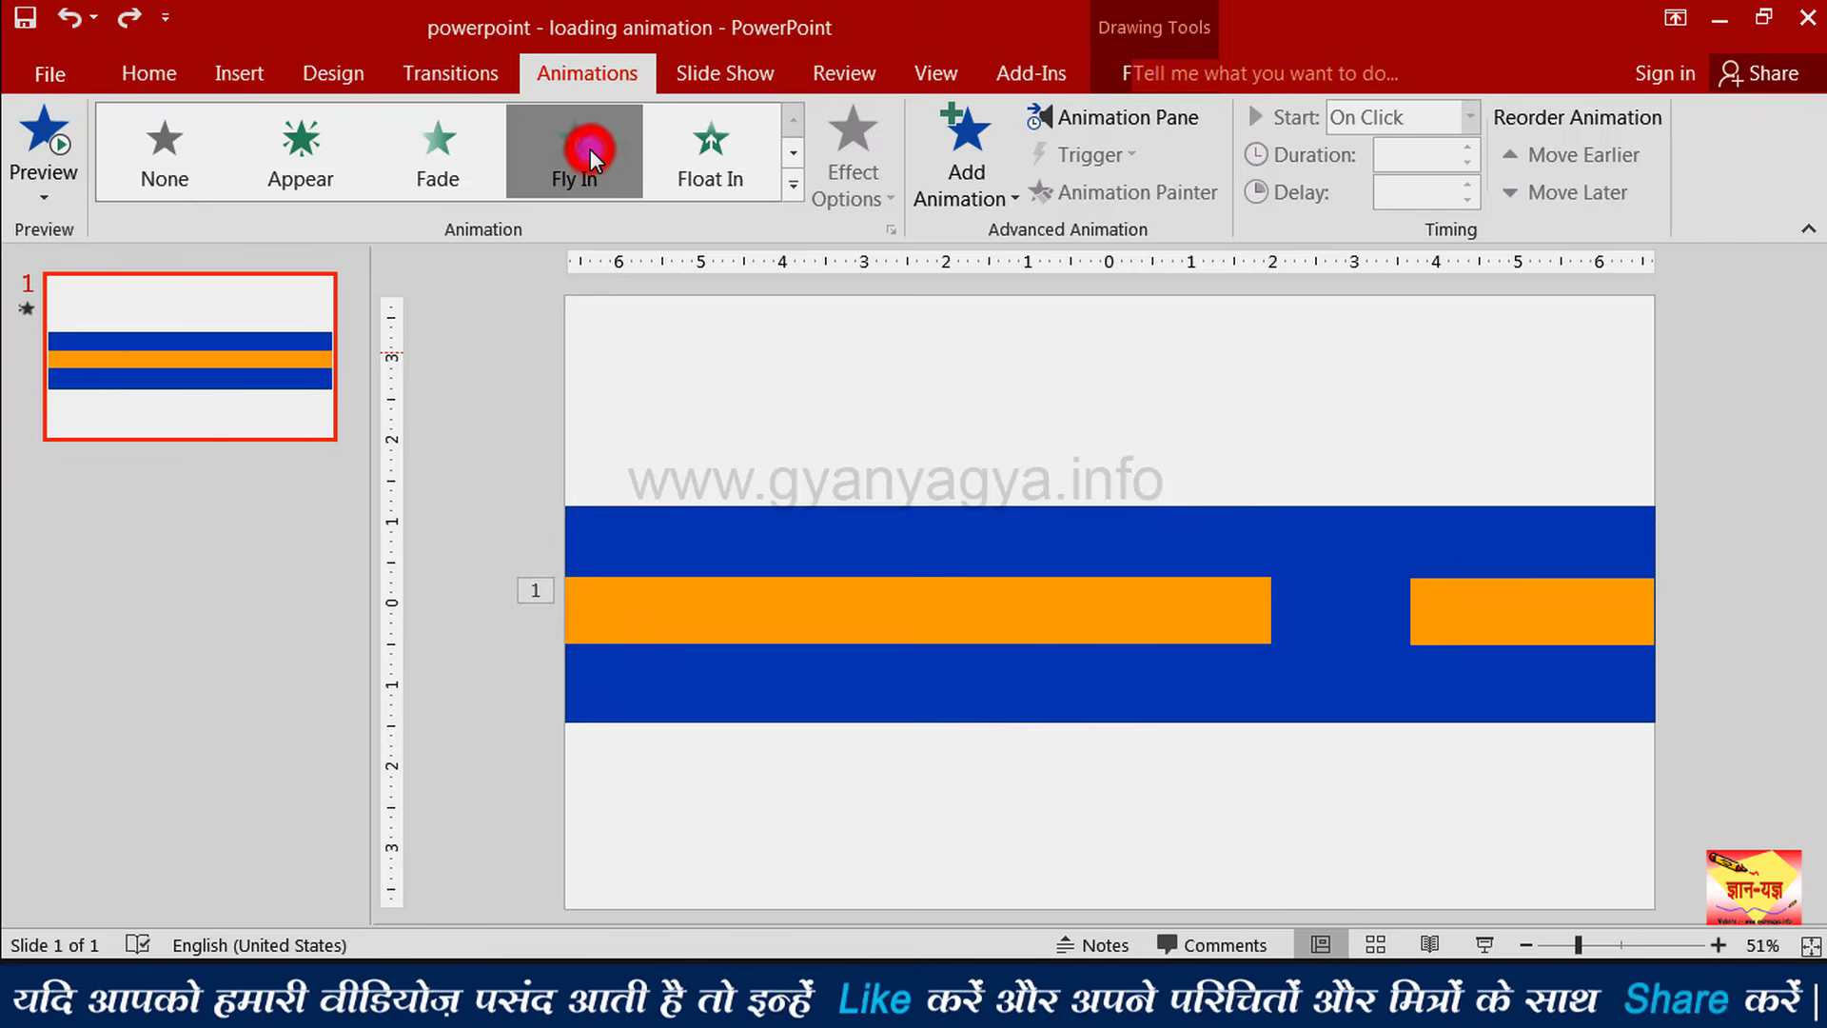
left_click(861, 186)
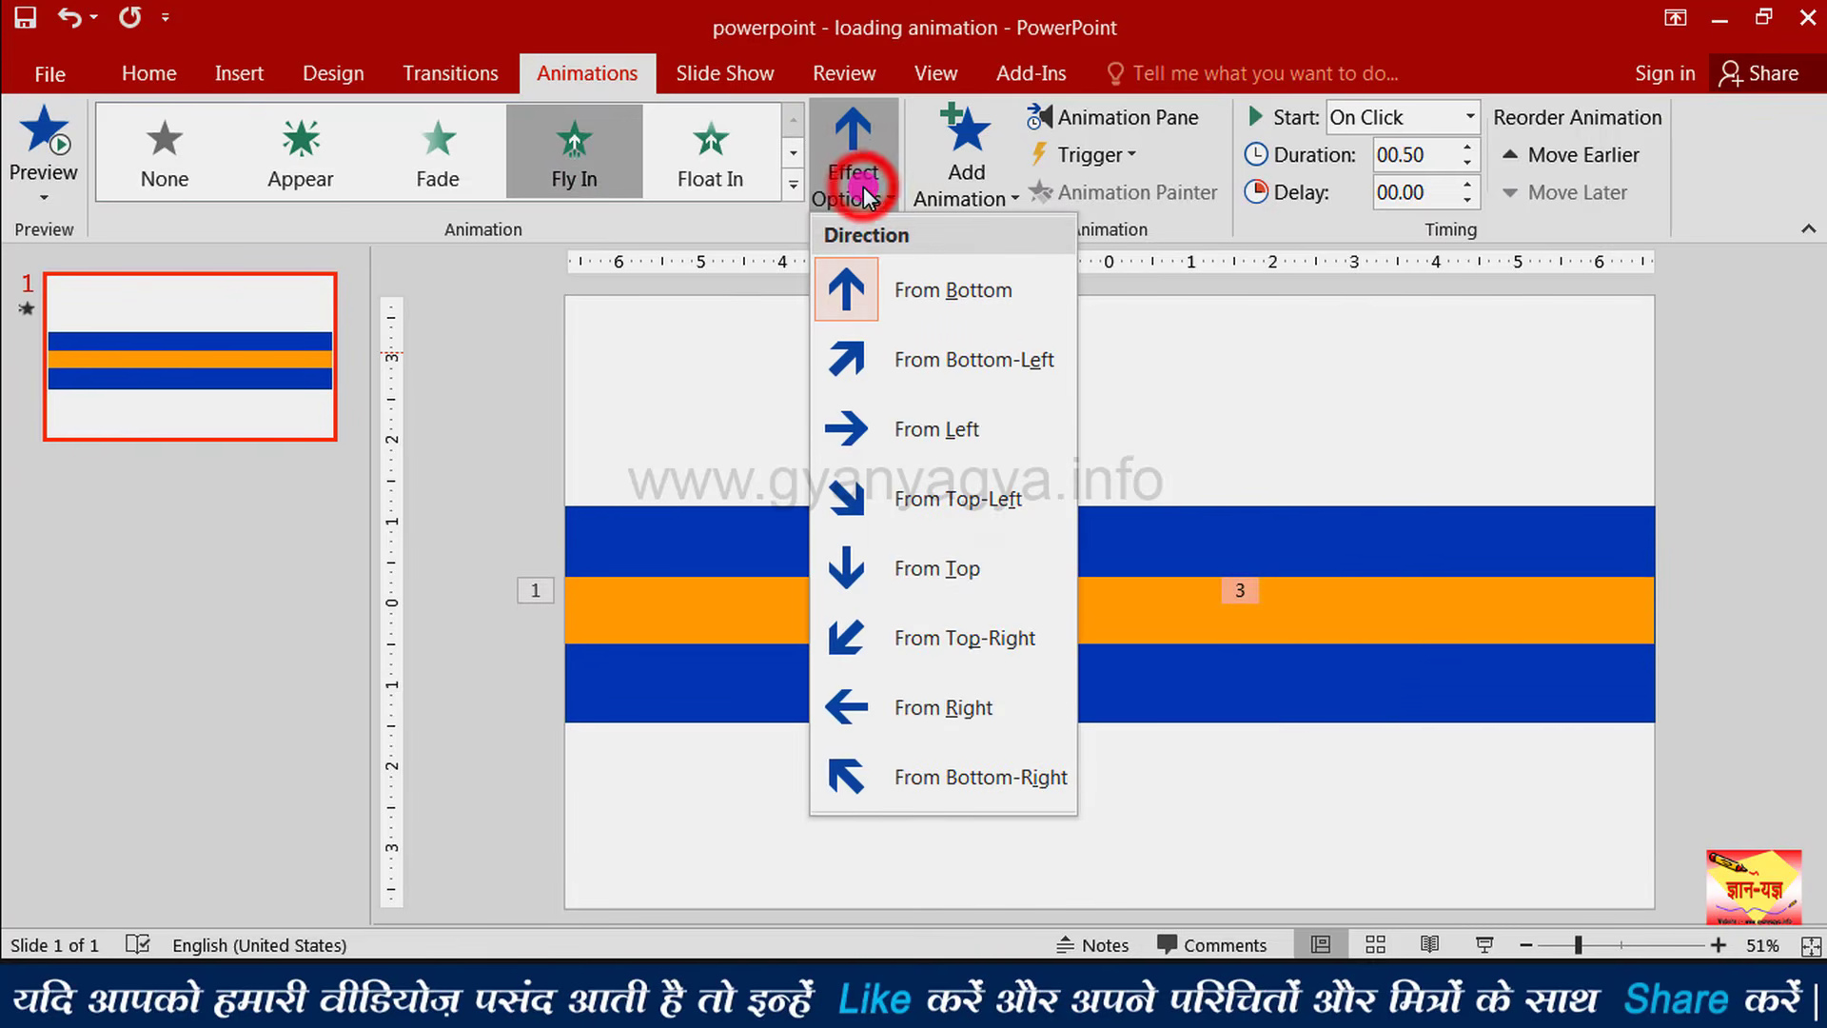
left_click(911, 404)
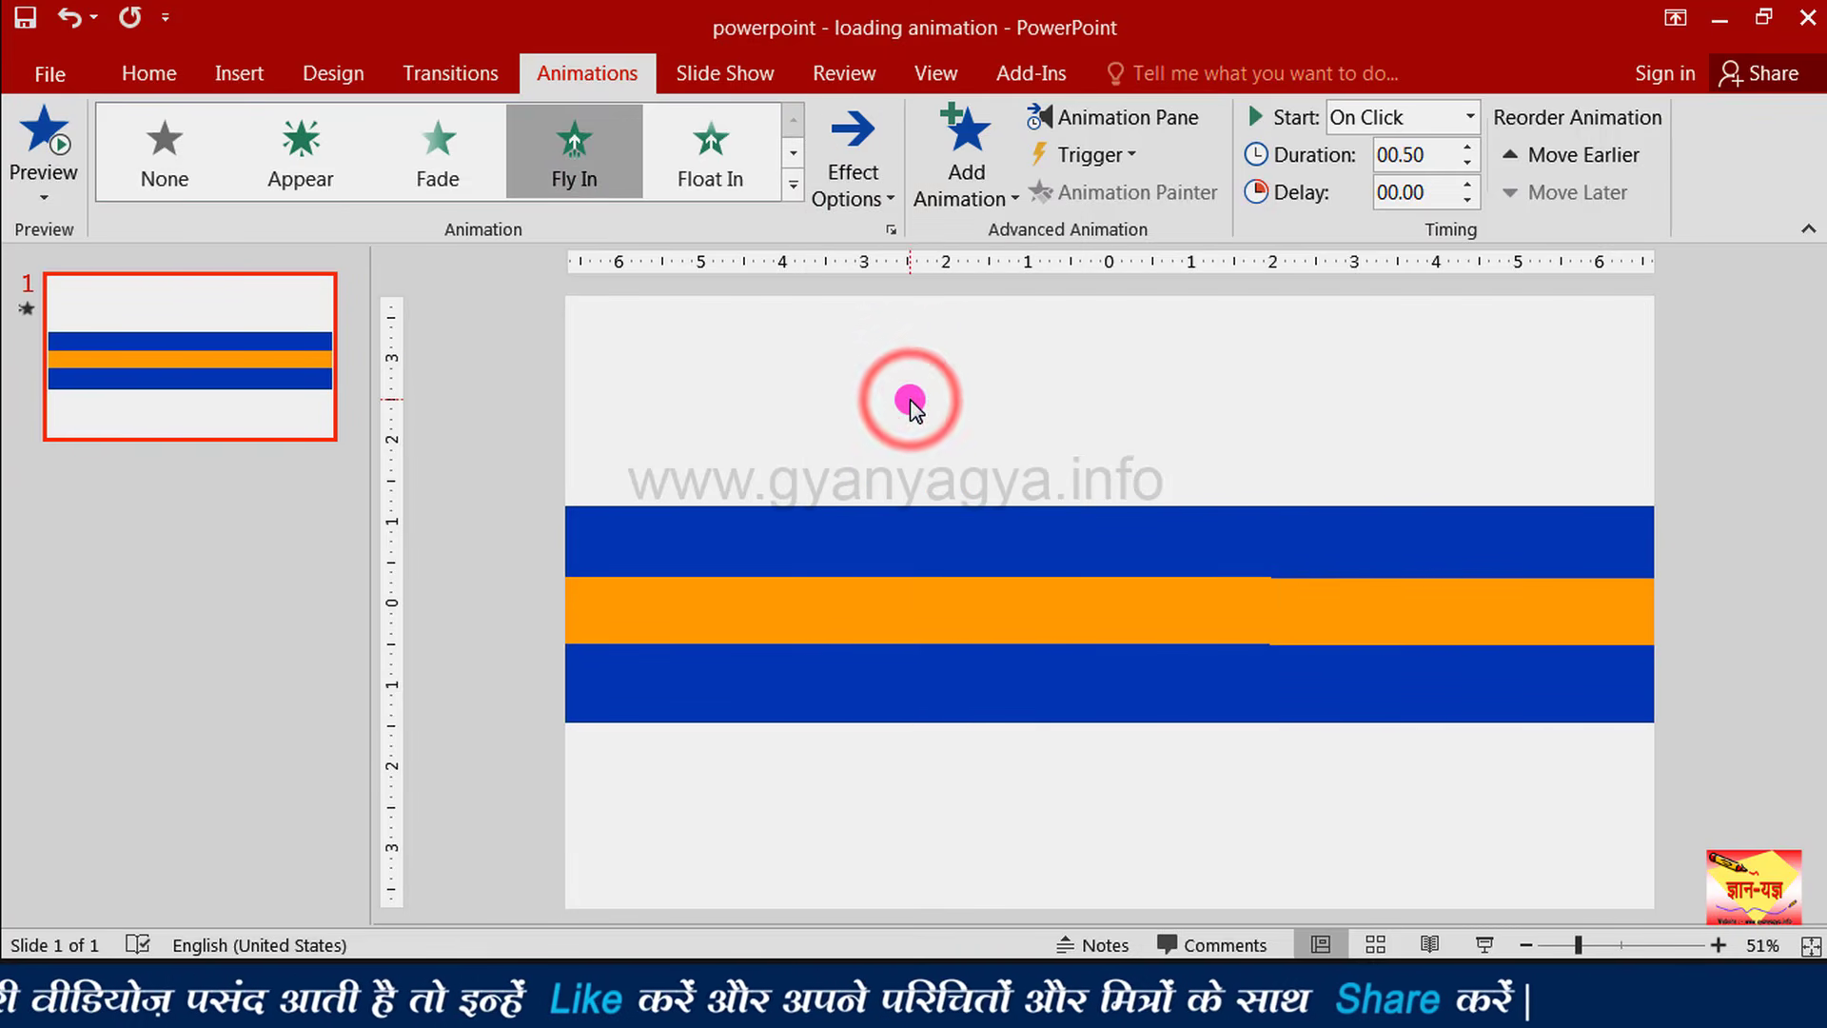
Apply a Fly In animation with the From Left direction to the fourth orange bar
left_click(1488, 623)
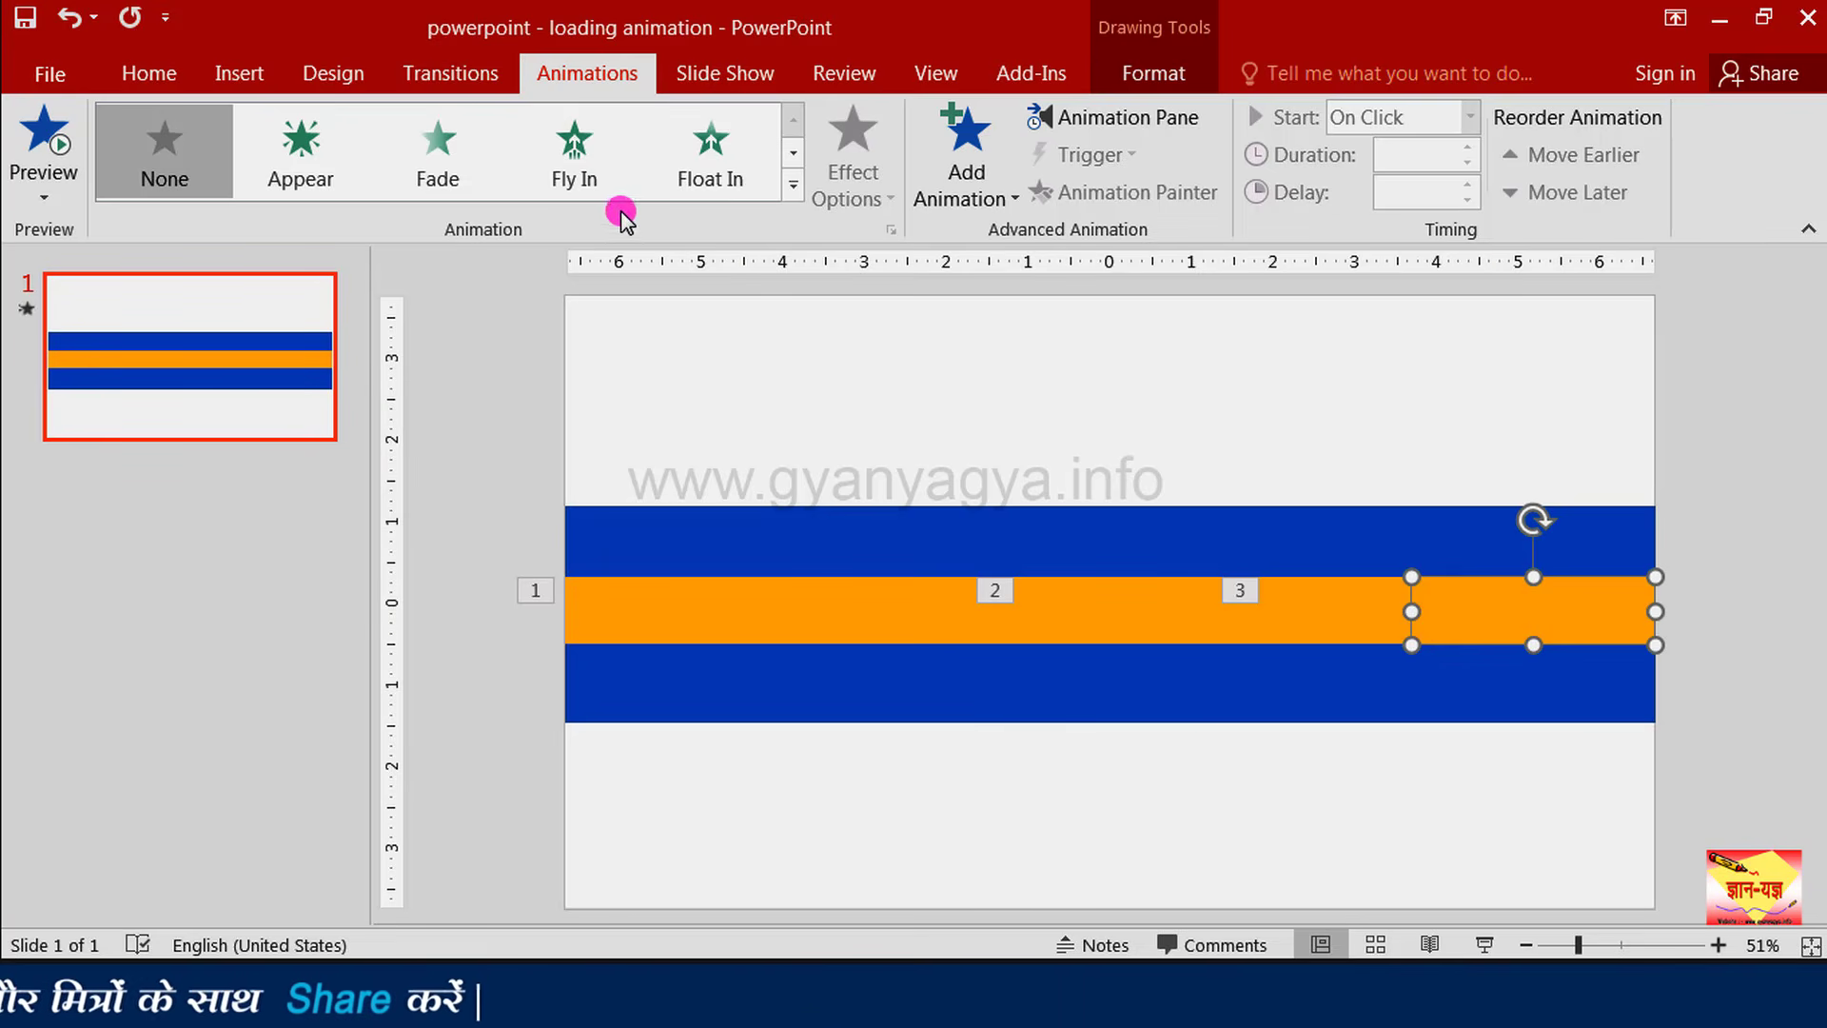
left_click(575, 181)
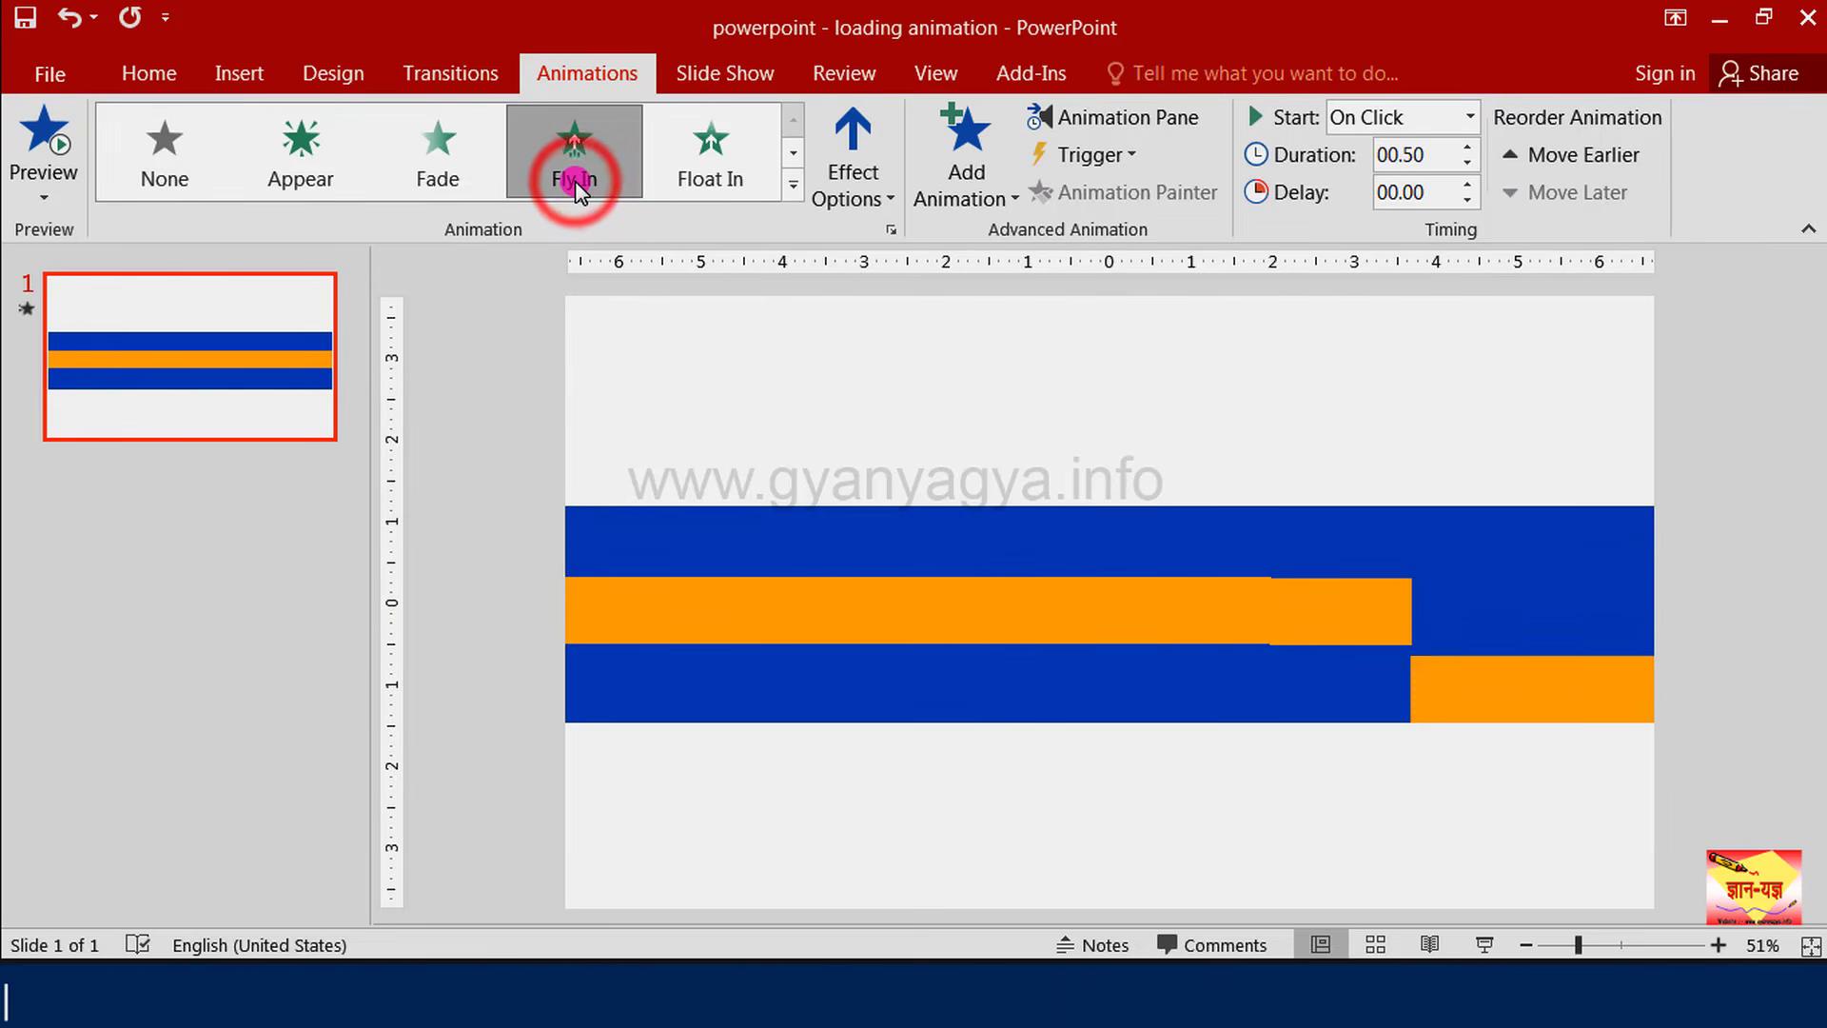
left_click(846, 193)
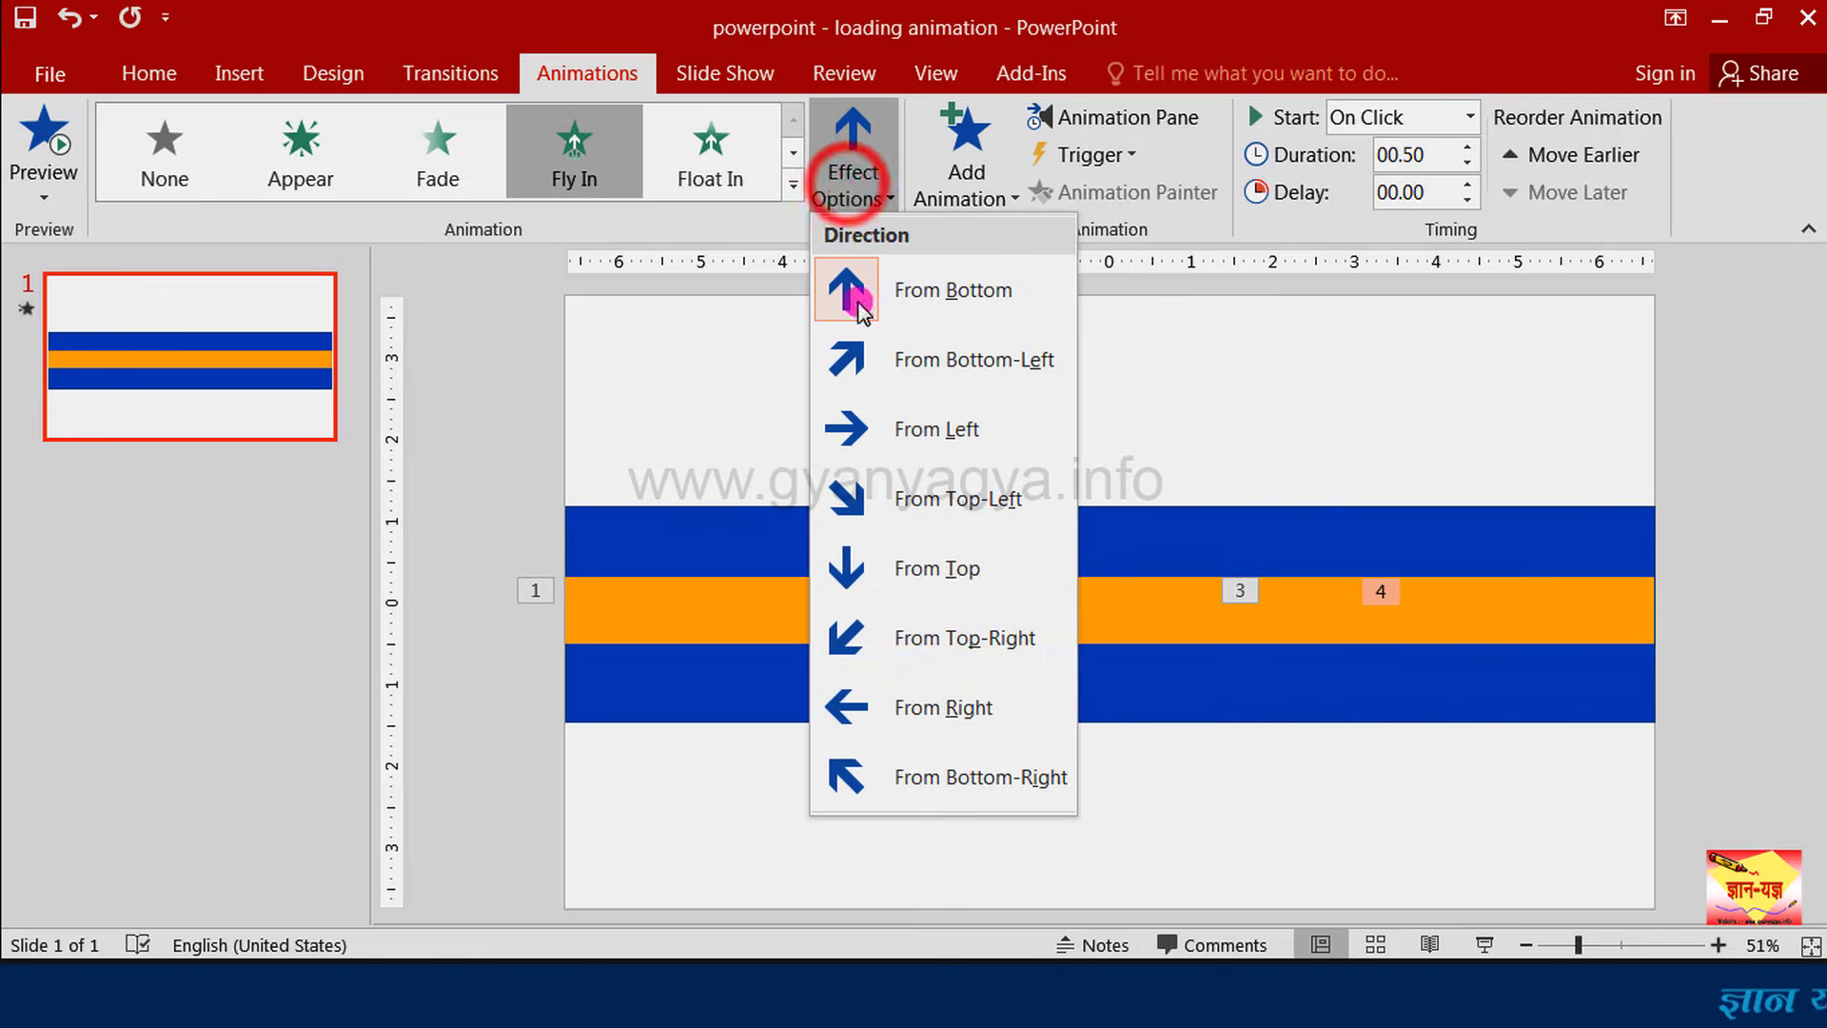
left_click(902, 448)
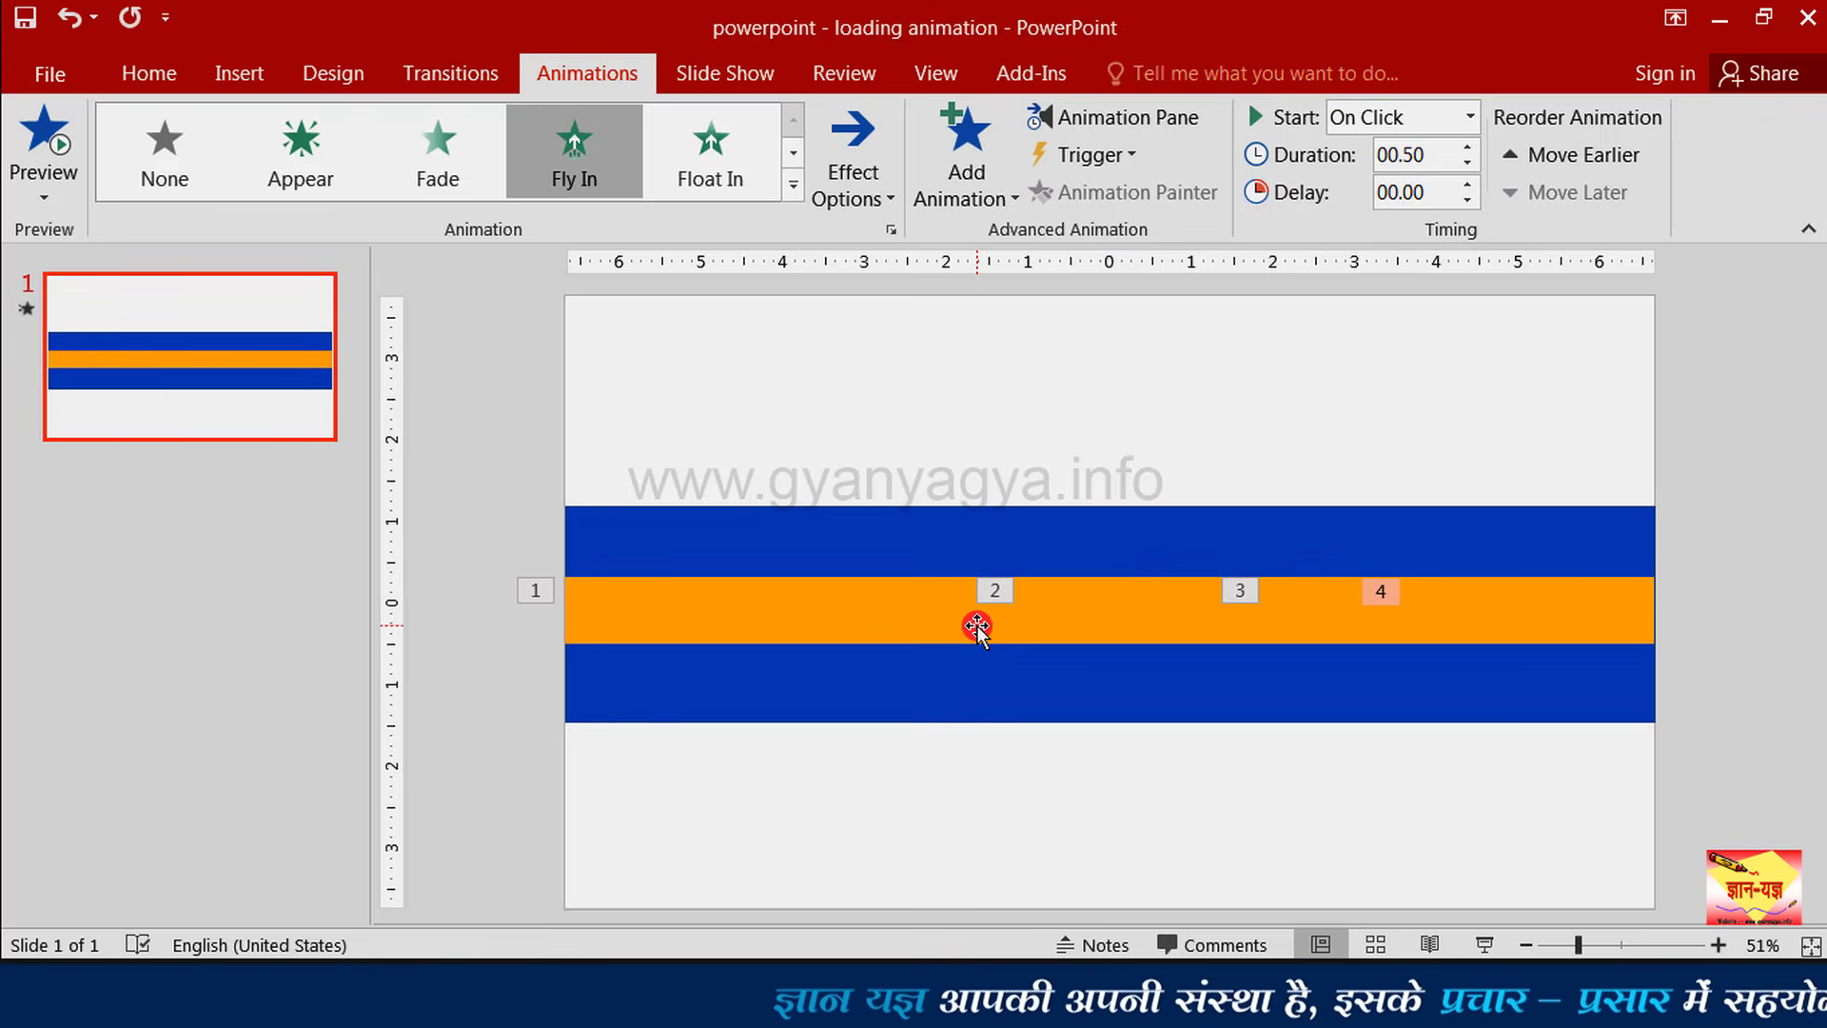
Set the second orange bar's animation to start After Previous, and play the slide show to check the sequence before returning to editing
left_click_drag(1024, 619, 1296, 631)
left_click(1467, 619)
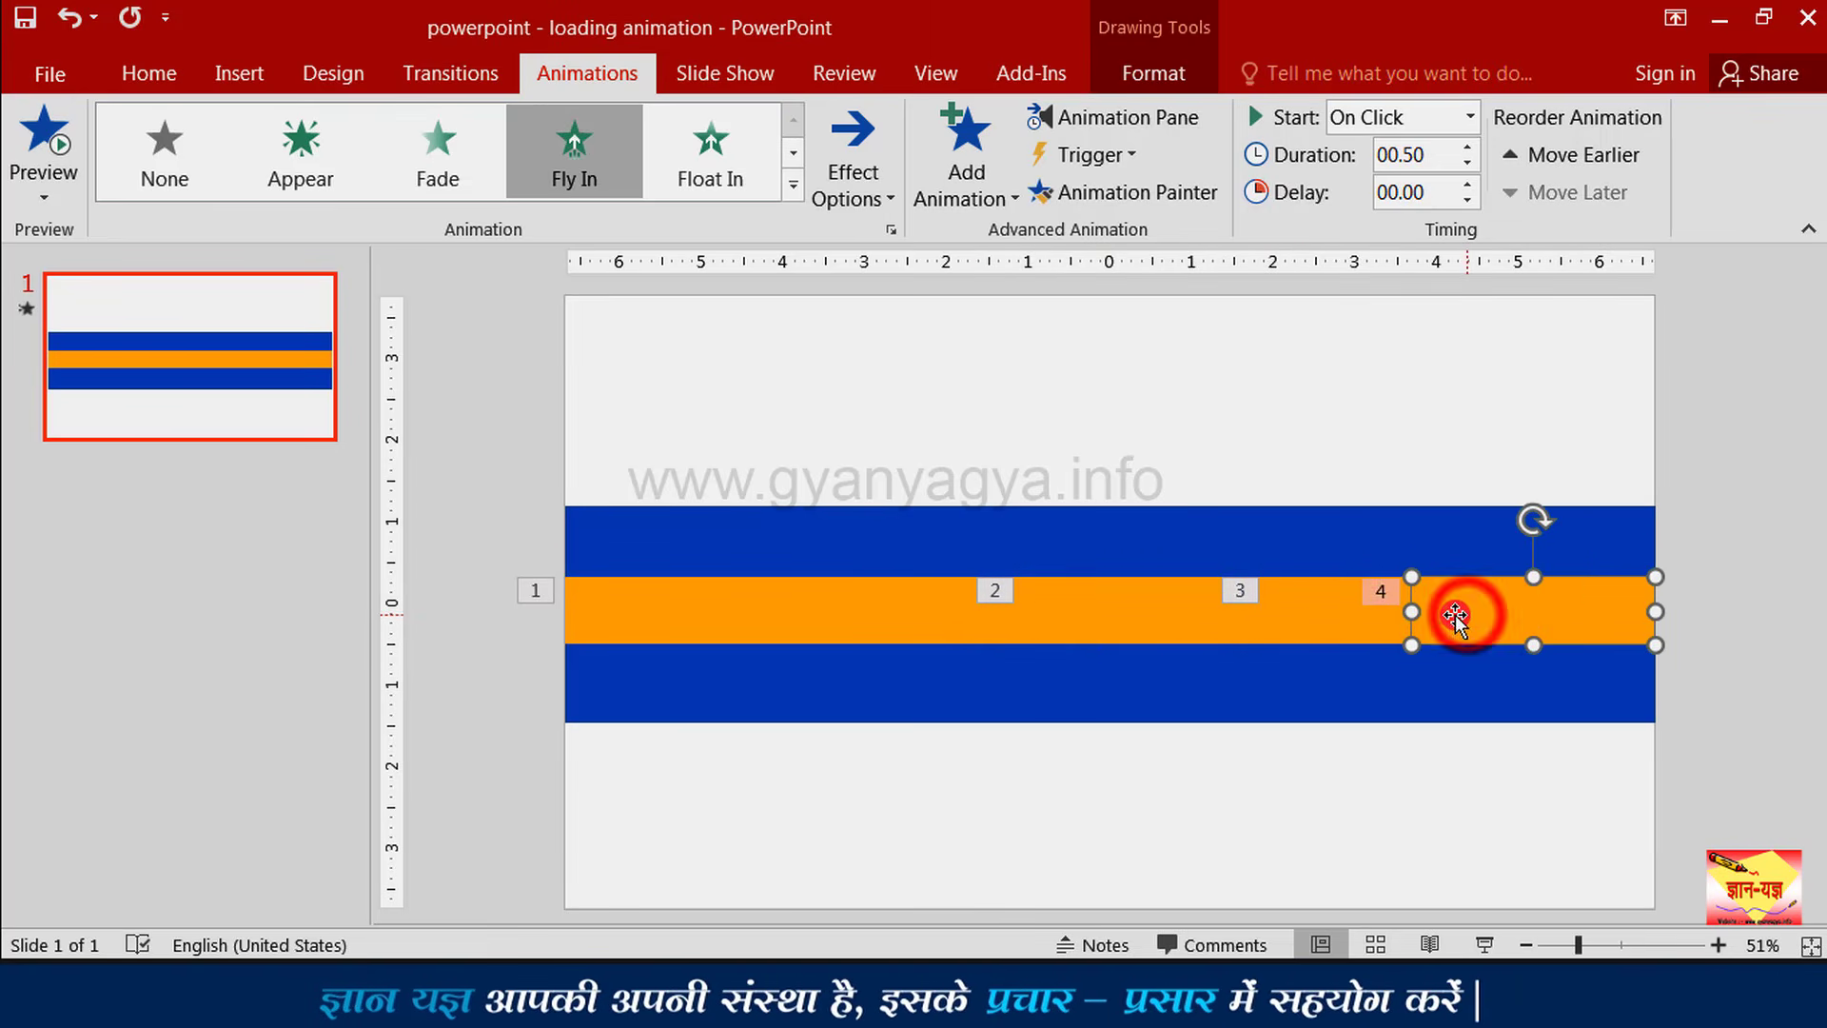
left_click(1151, 606)
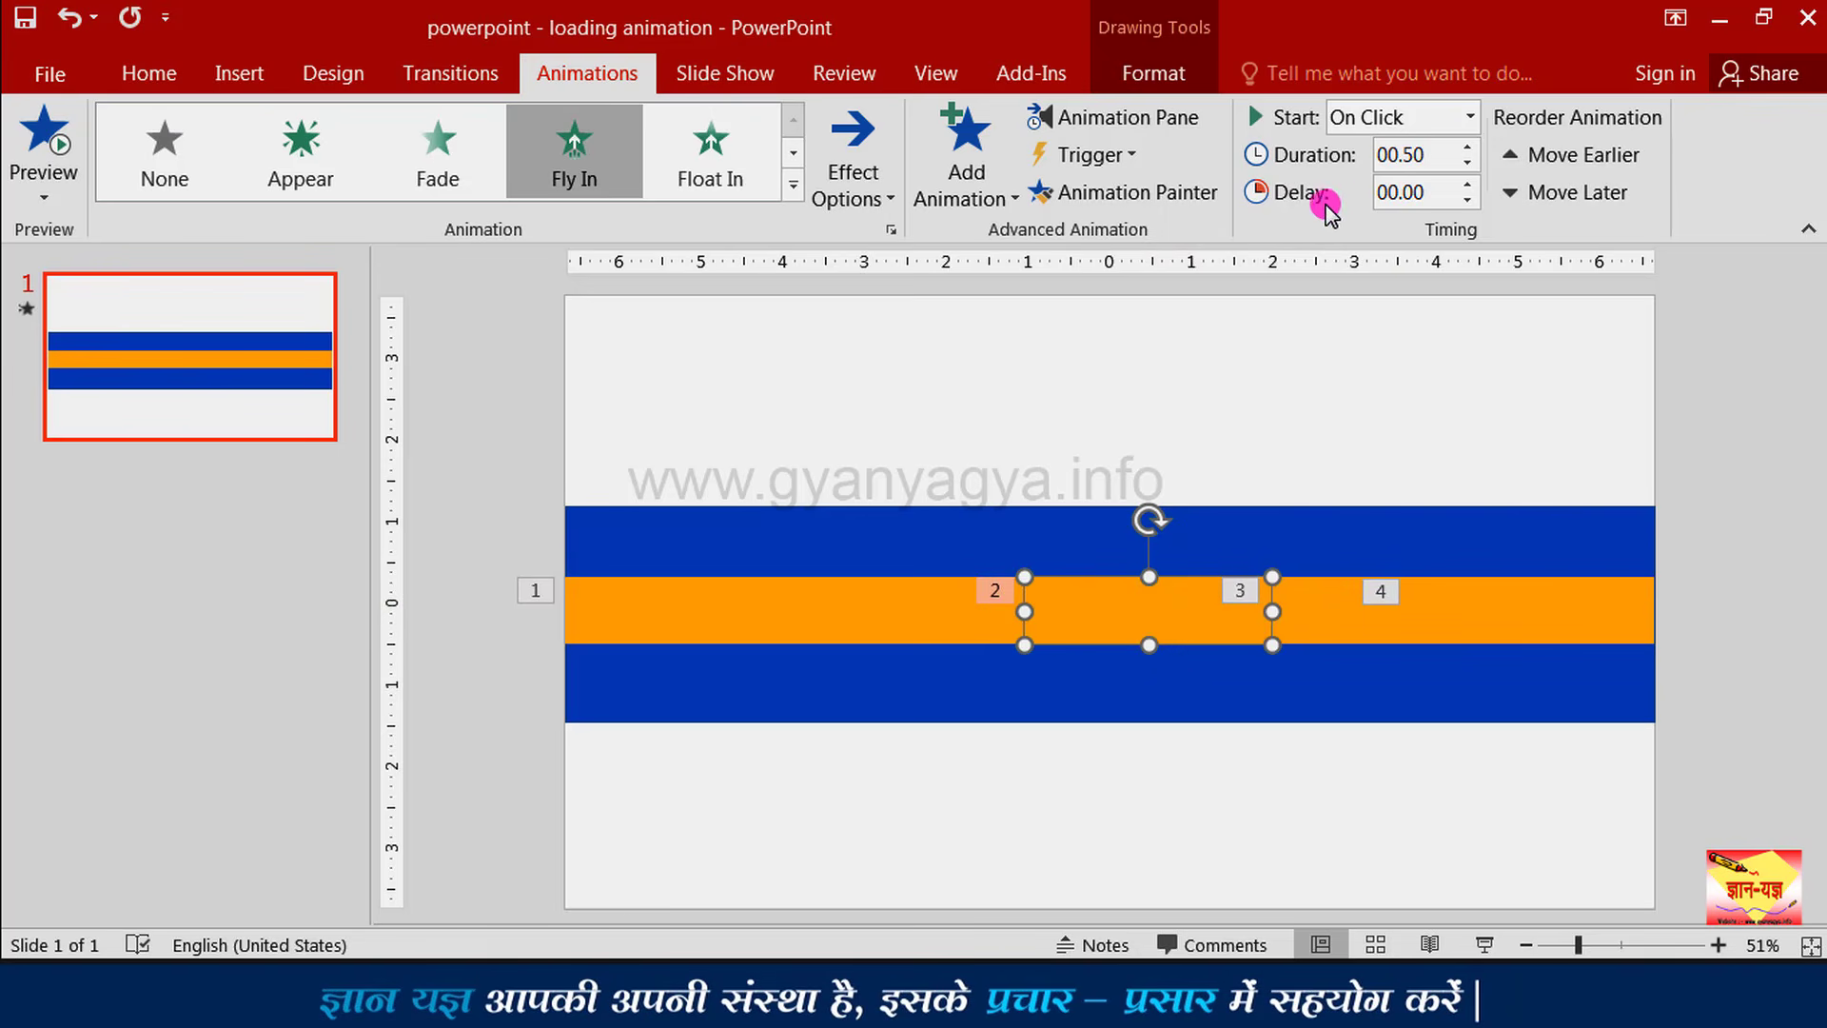
left_click(1372, 120)
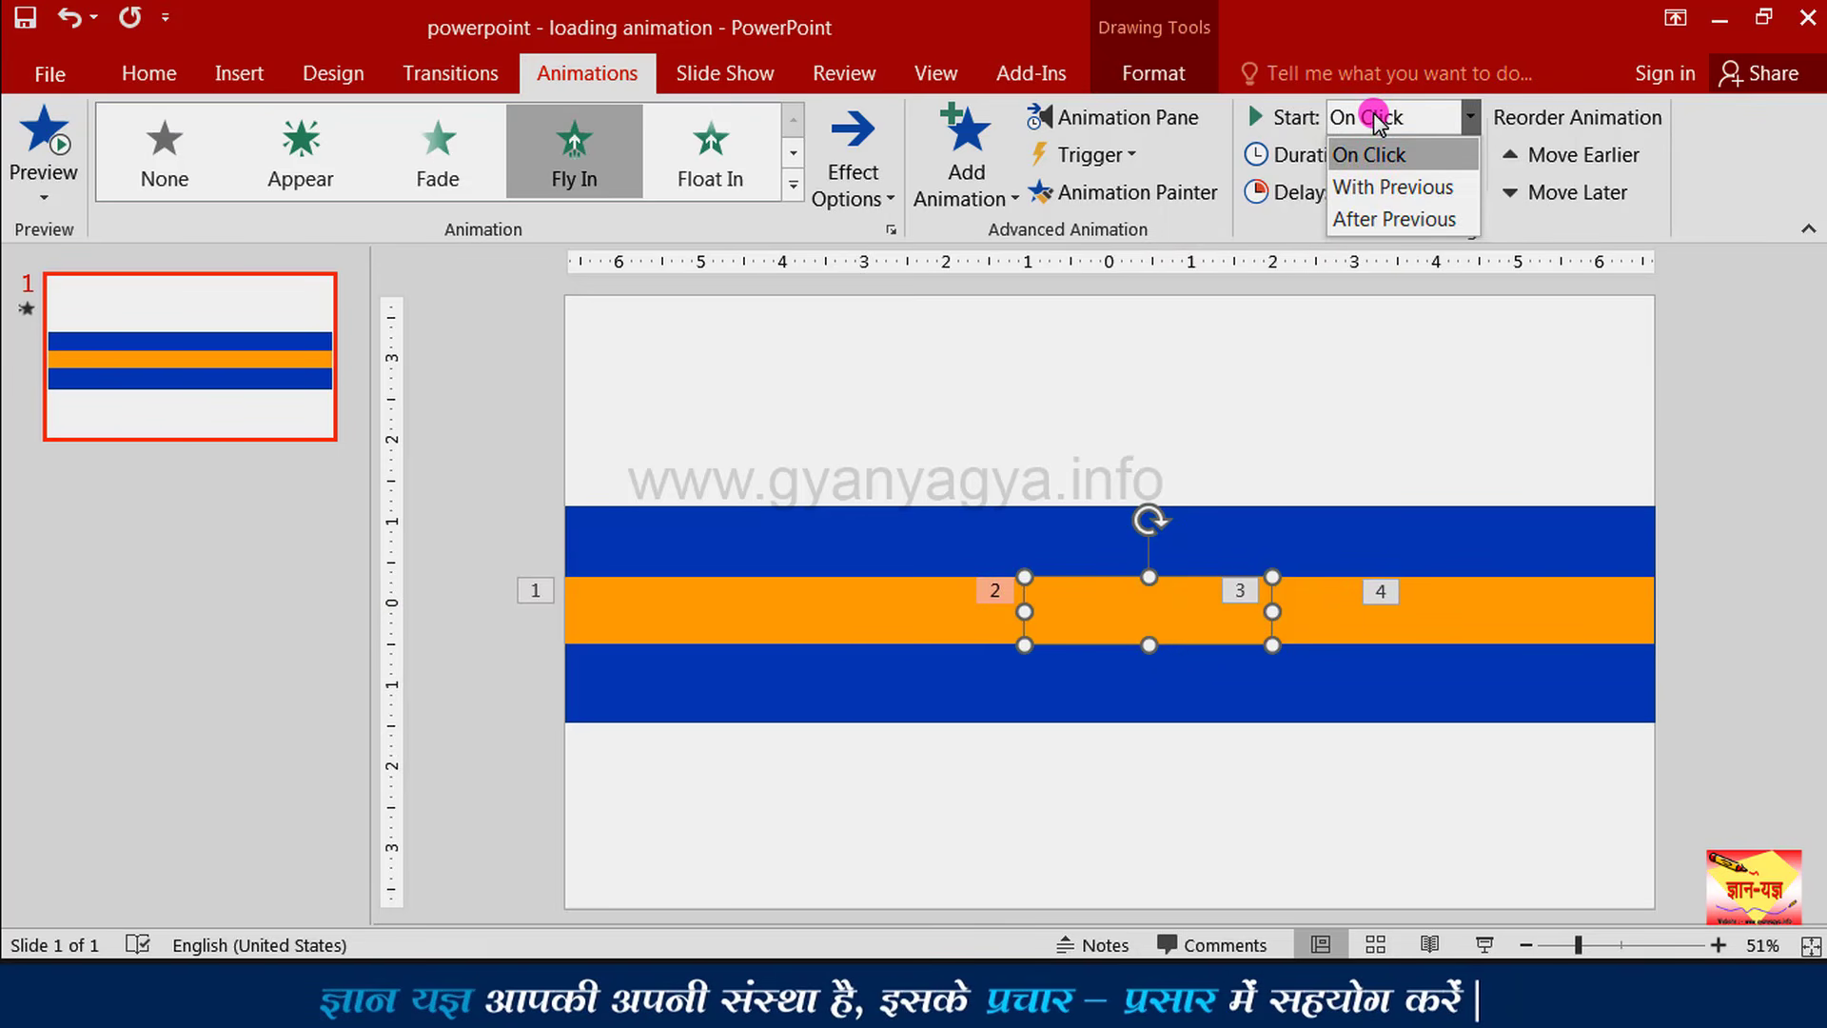
left_click(1387, 221)
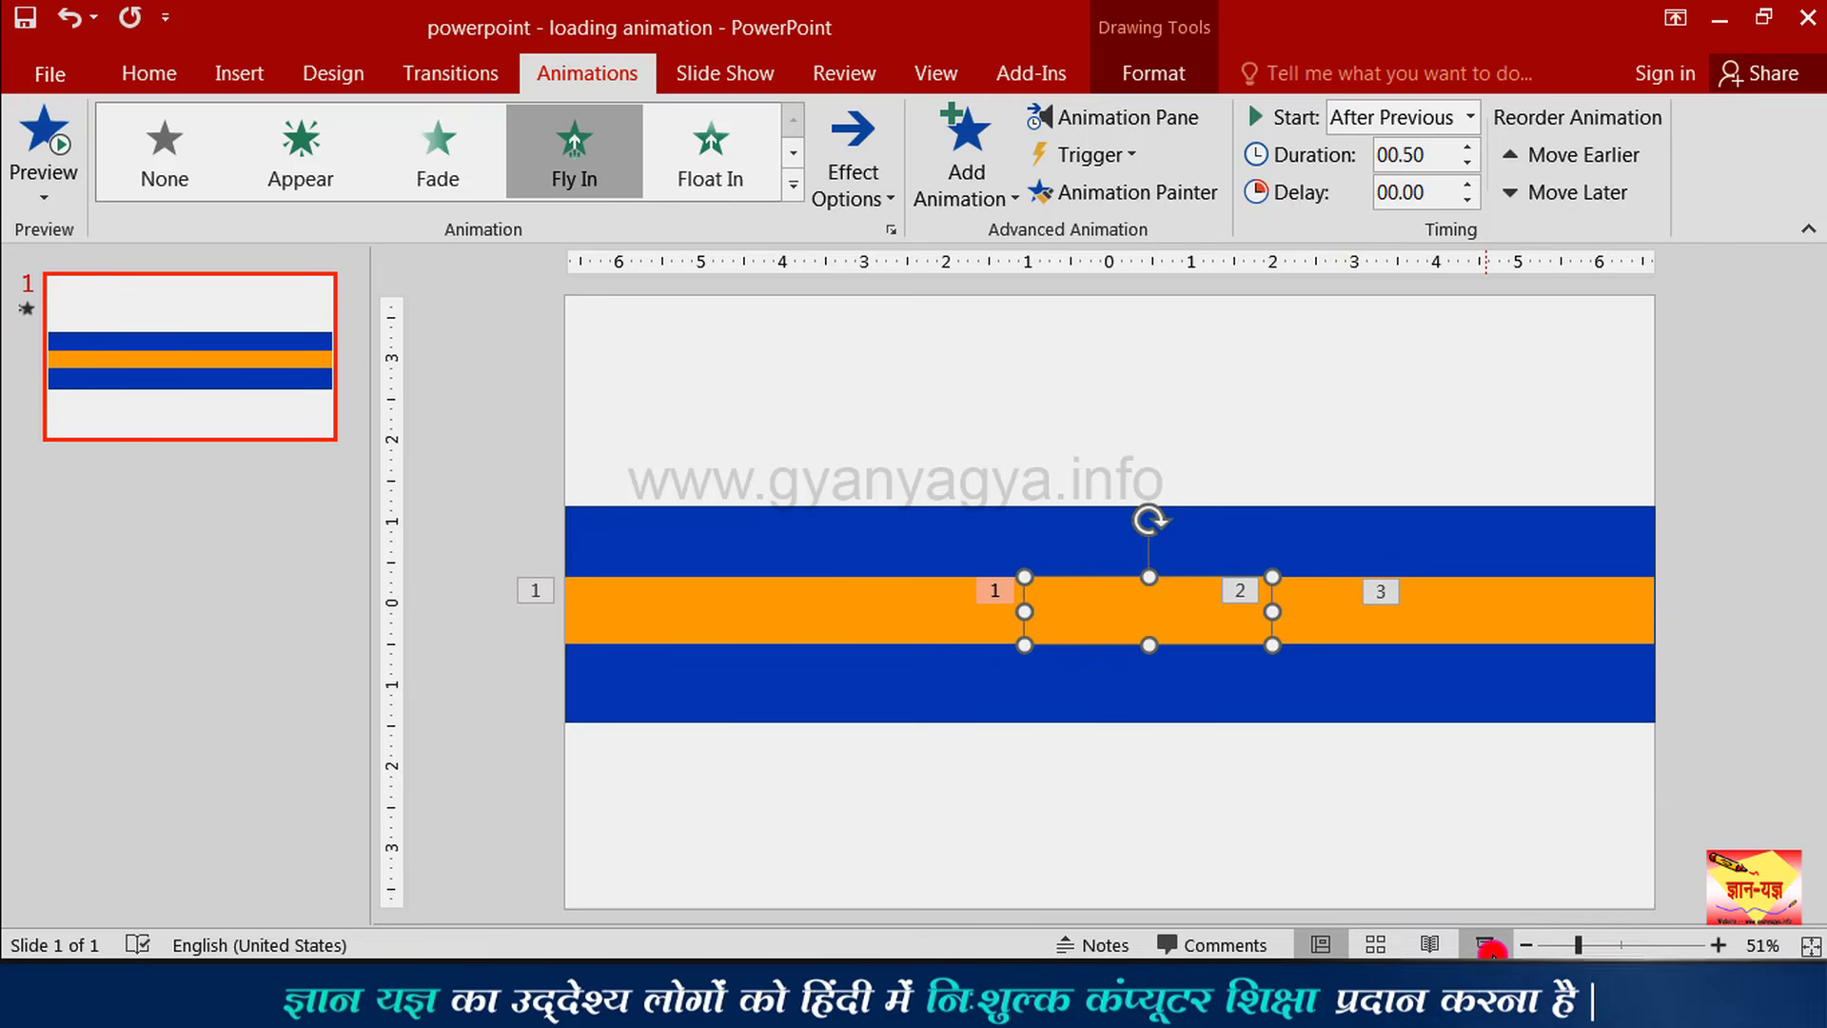
left_click(1487, 946)
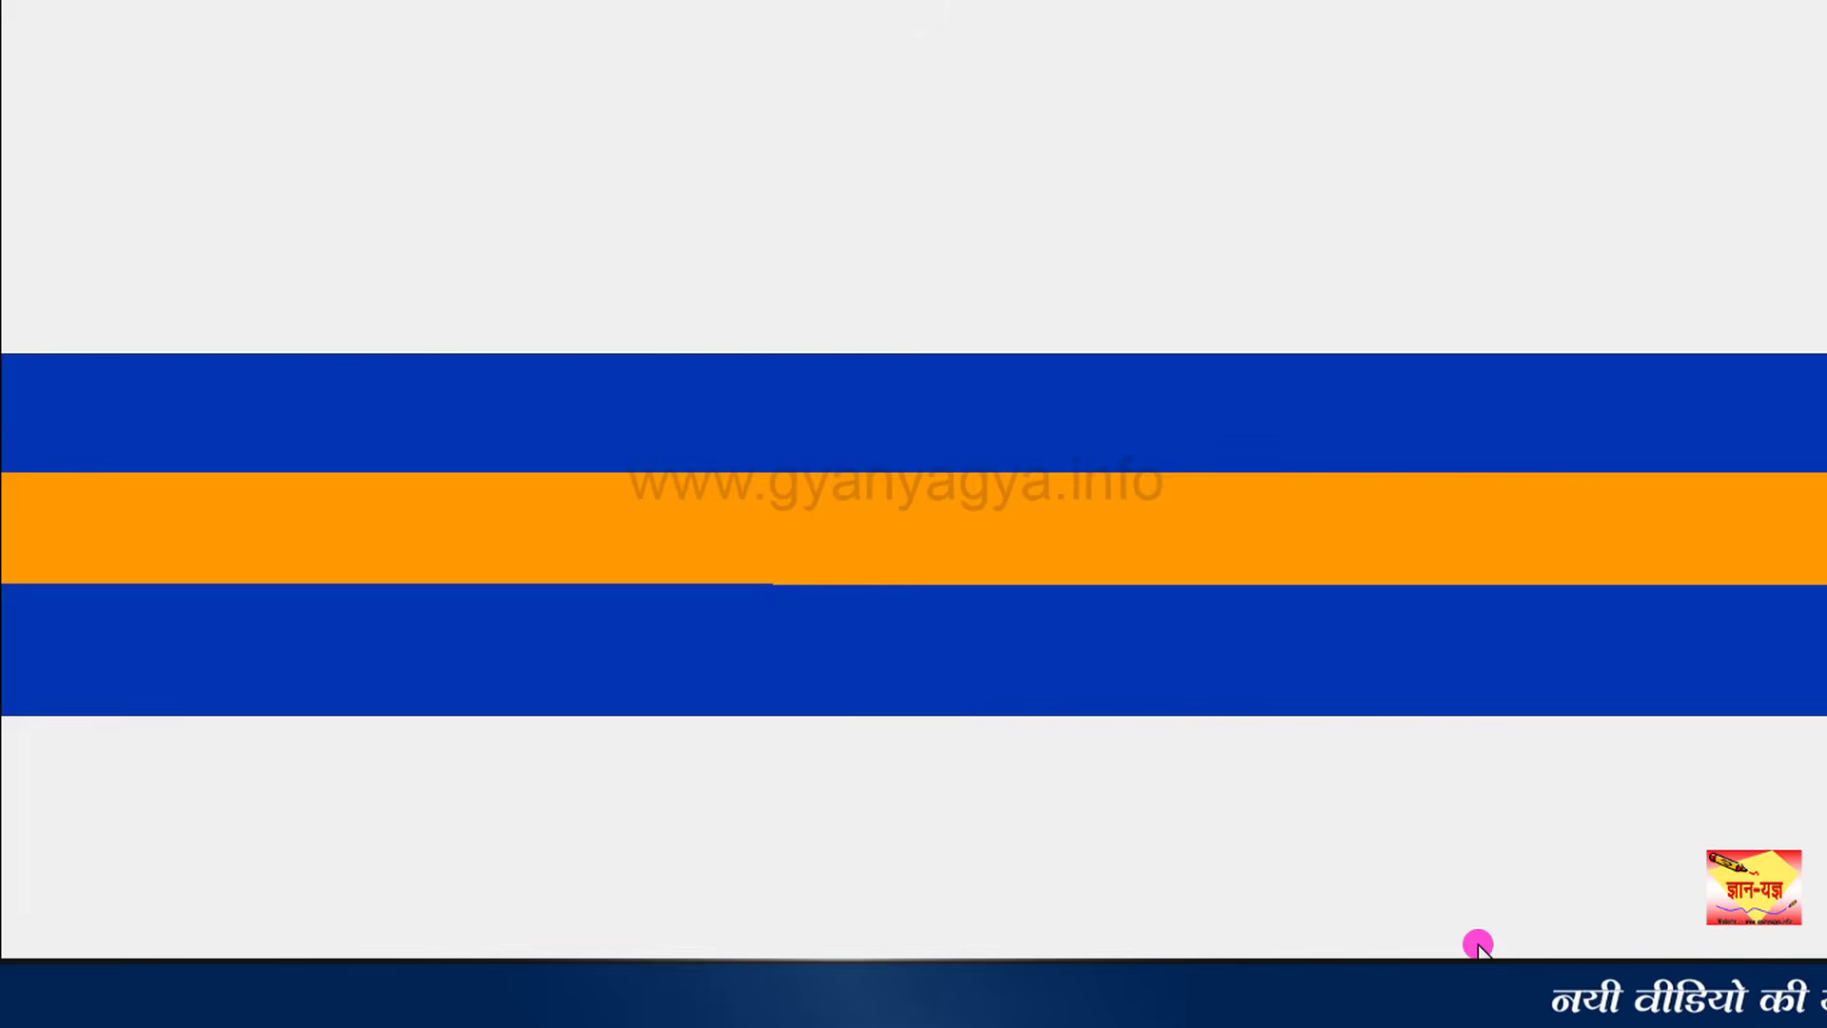
key("Escape")
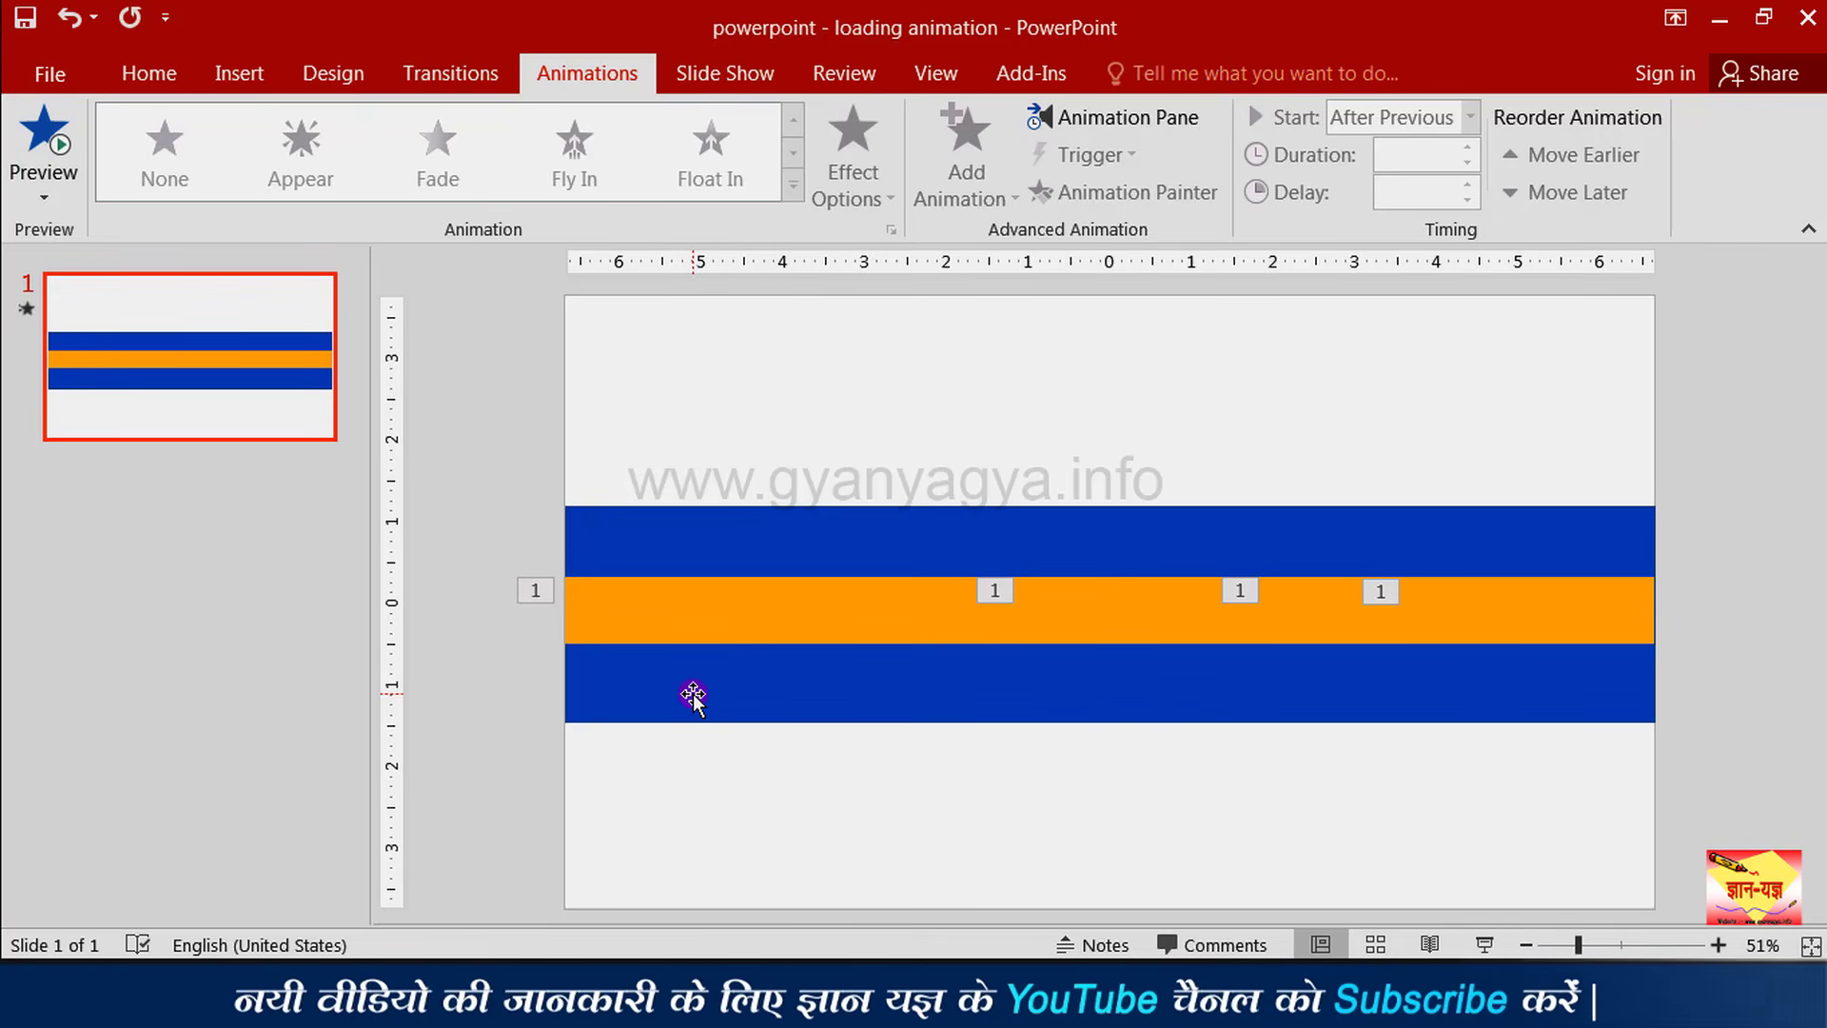
Insert a text box reading "Loading..." and place it on the blue band just below the start of the first orange bar
left_click(231, 78)
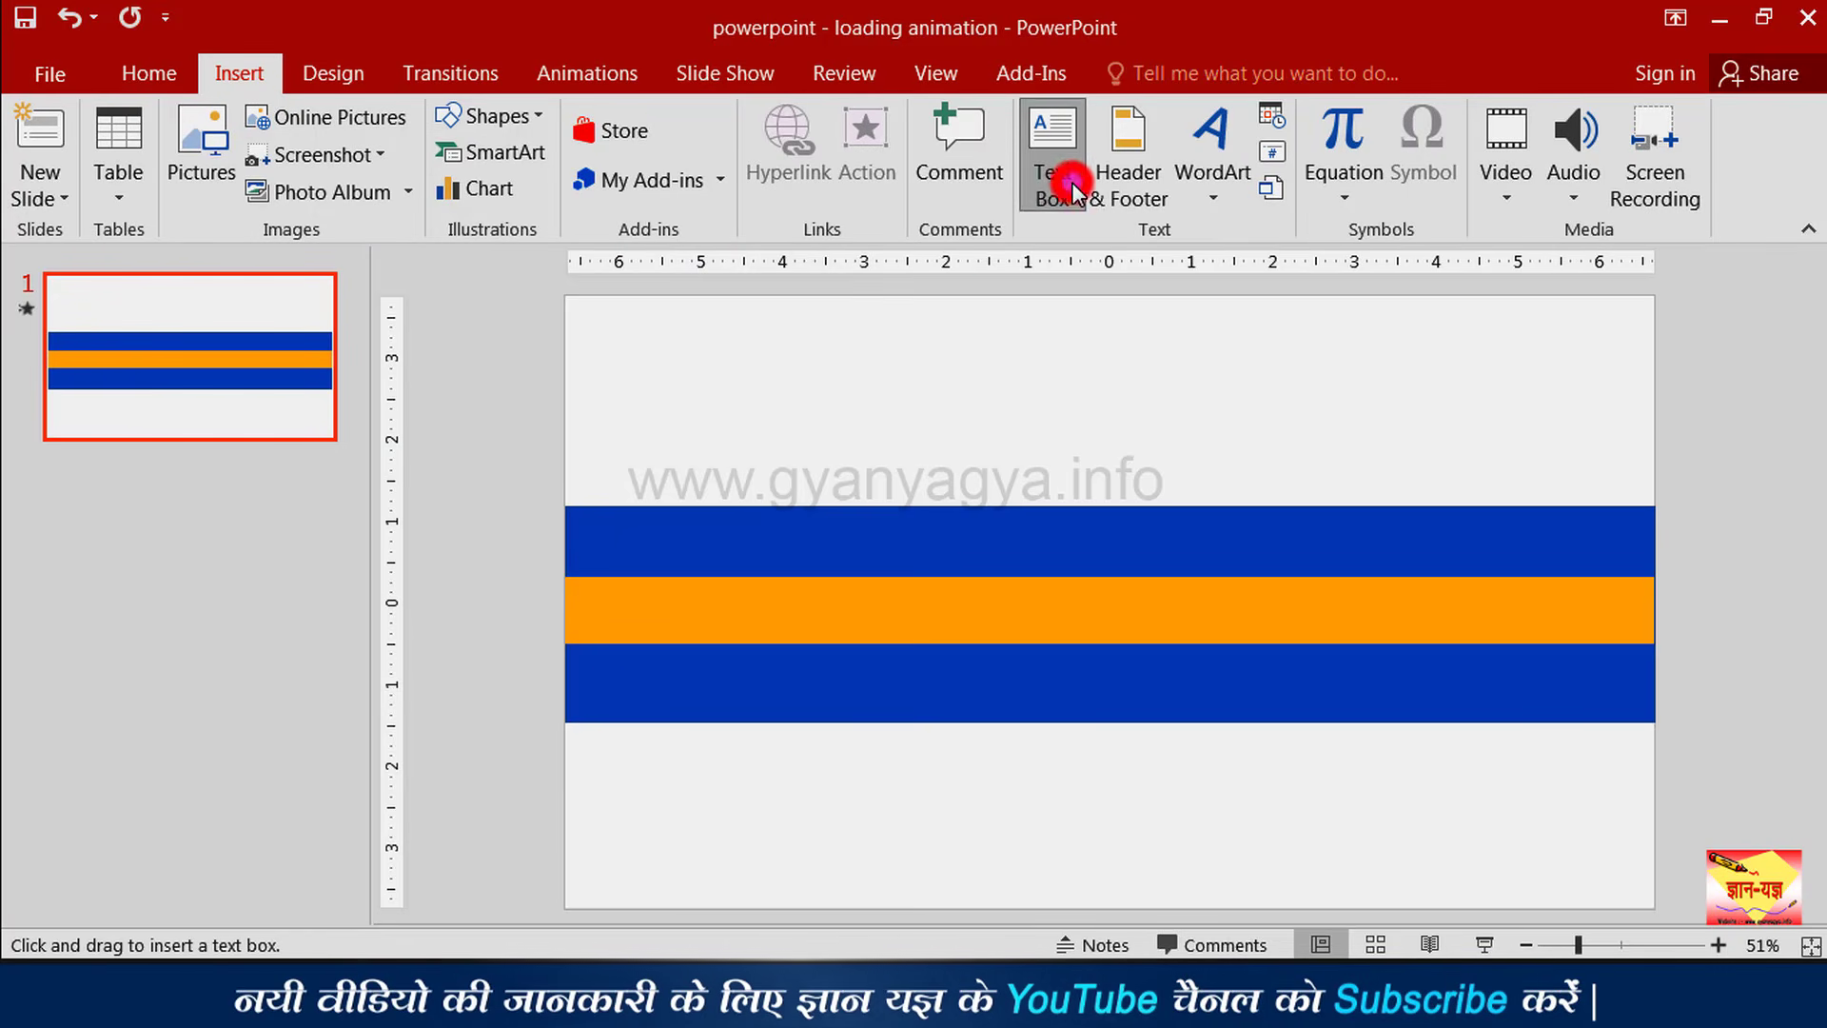
left_click(551, 701)
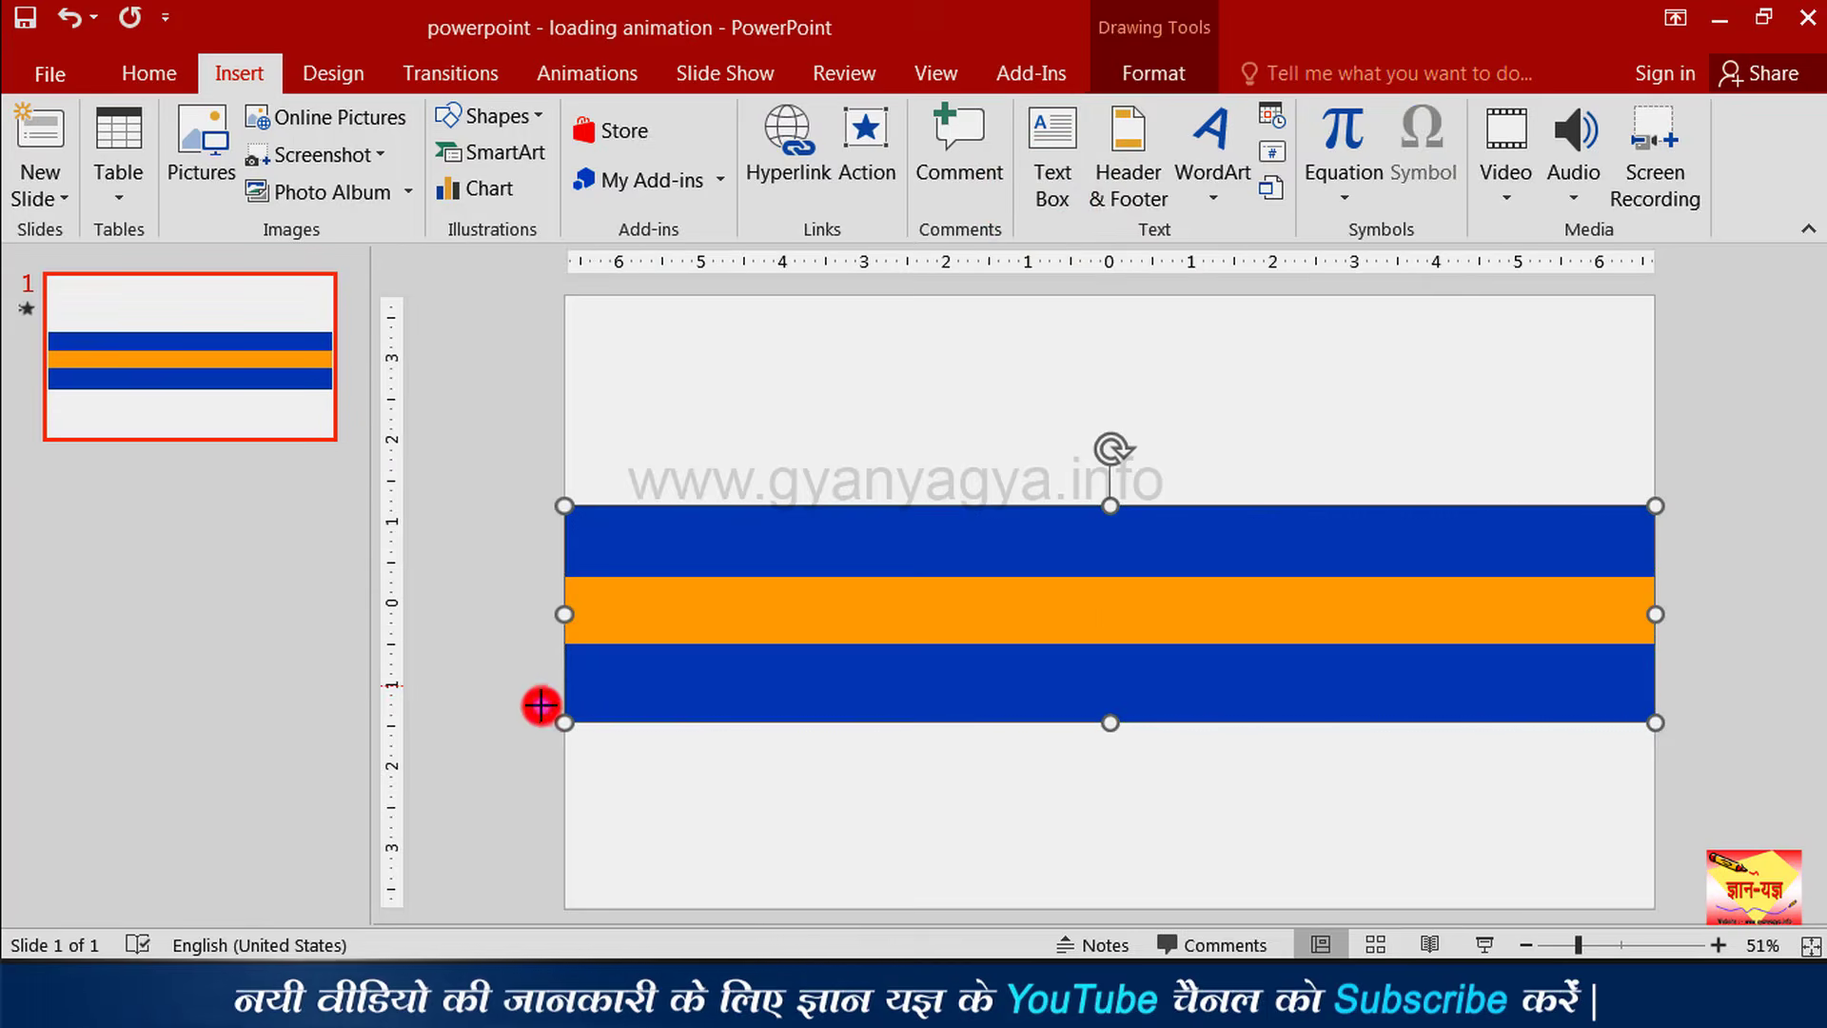
type("Loading..")
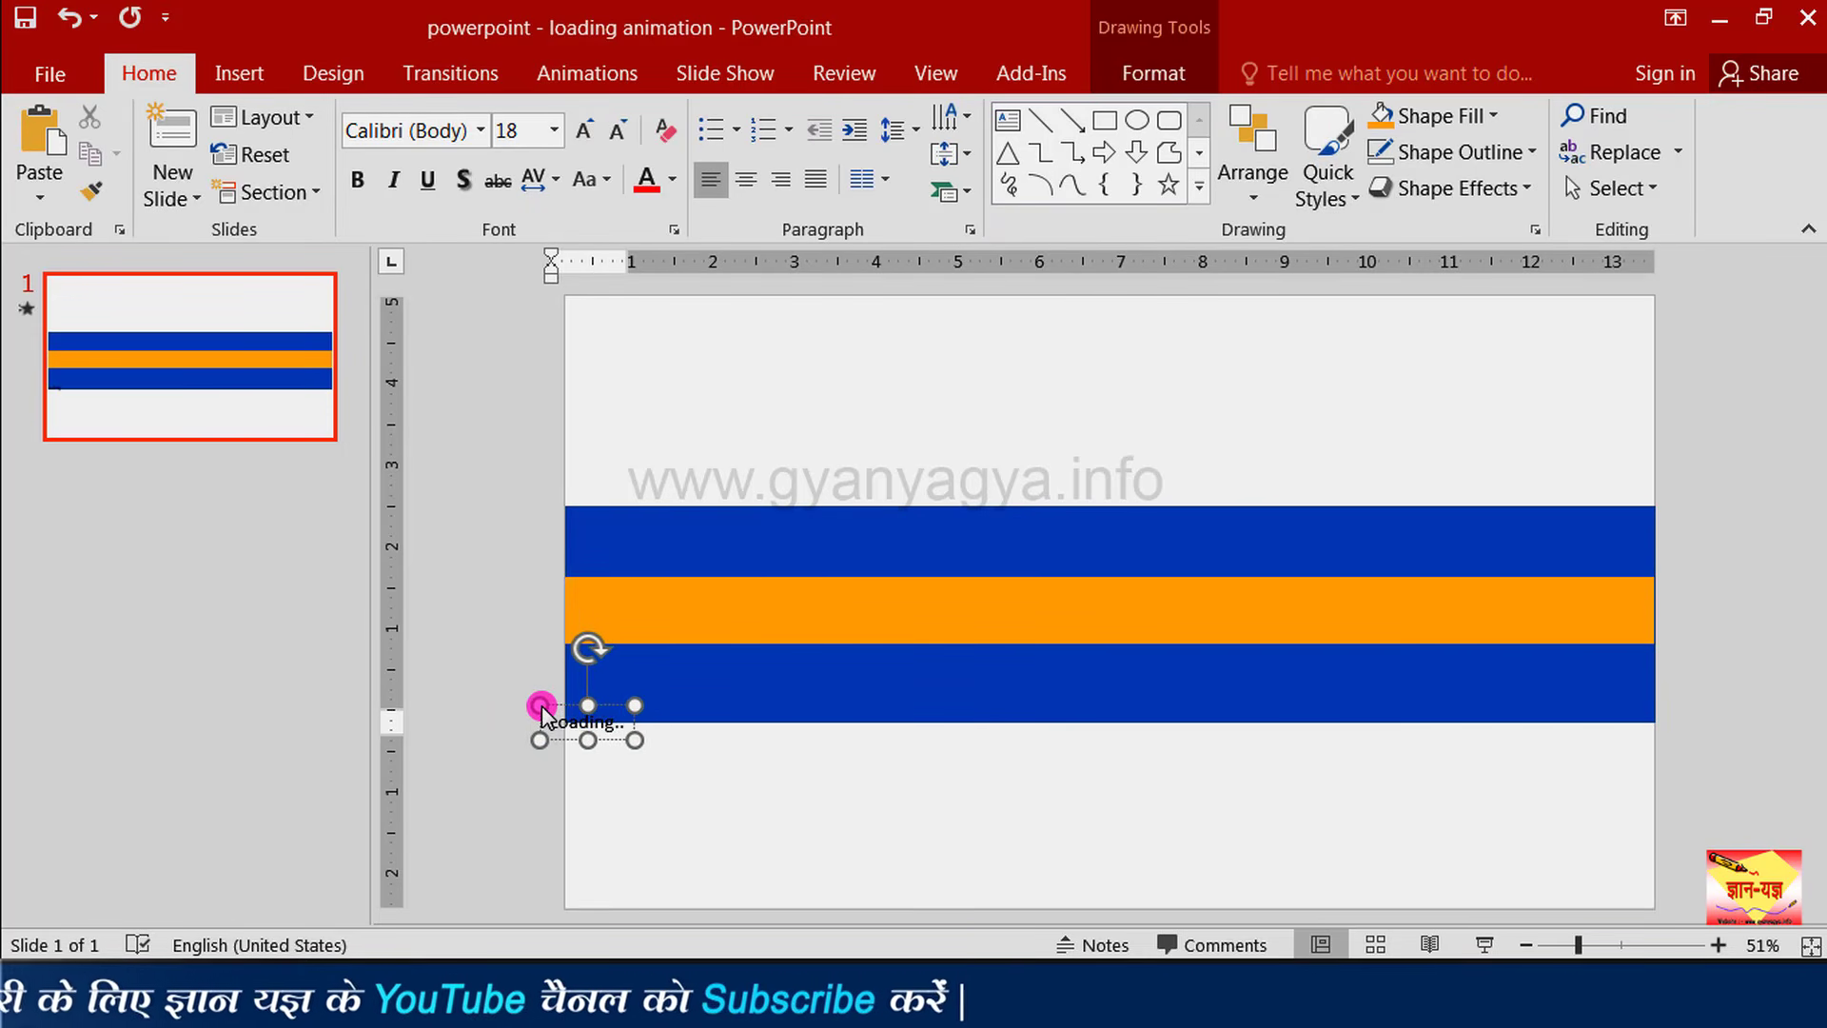
key("BackSpace")
type("g")
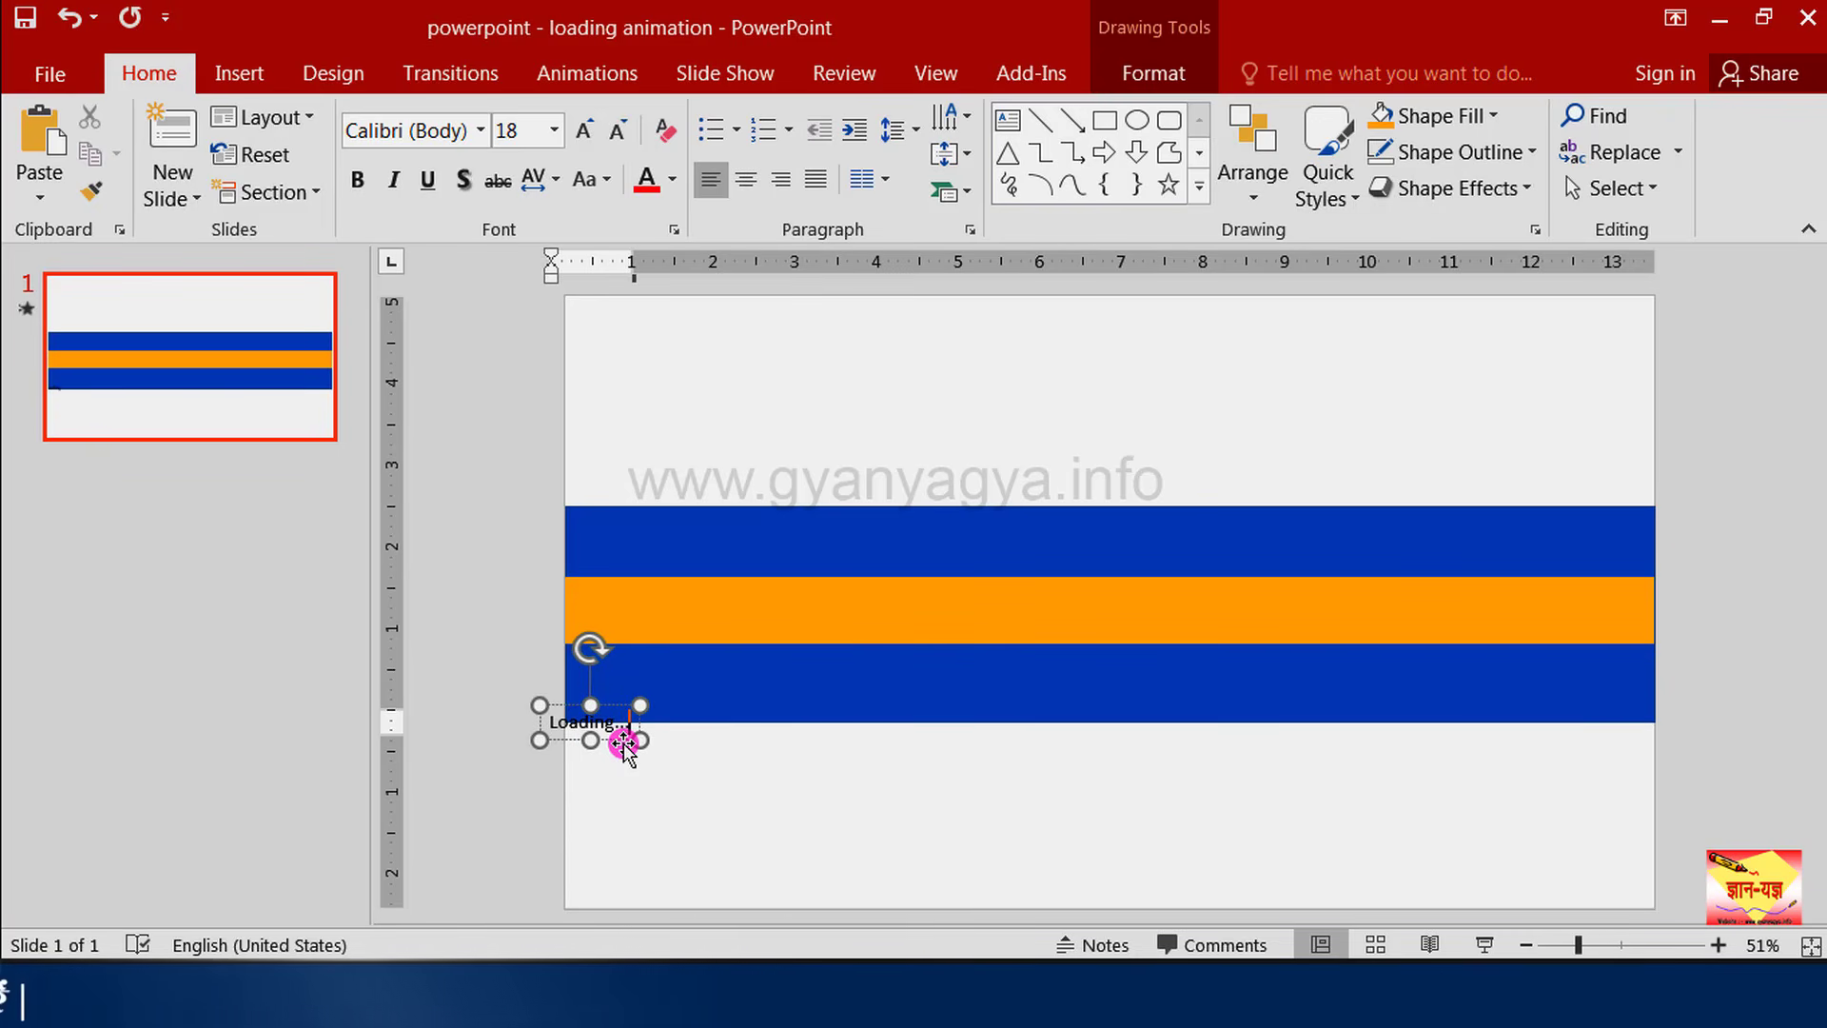
left_click_drag(648, 725, 686, 693)
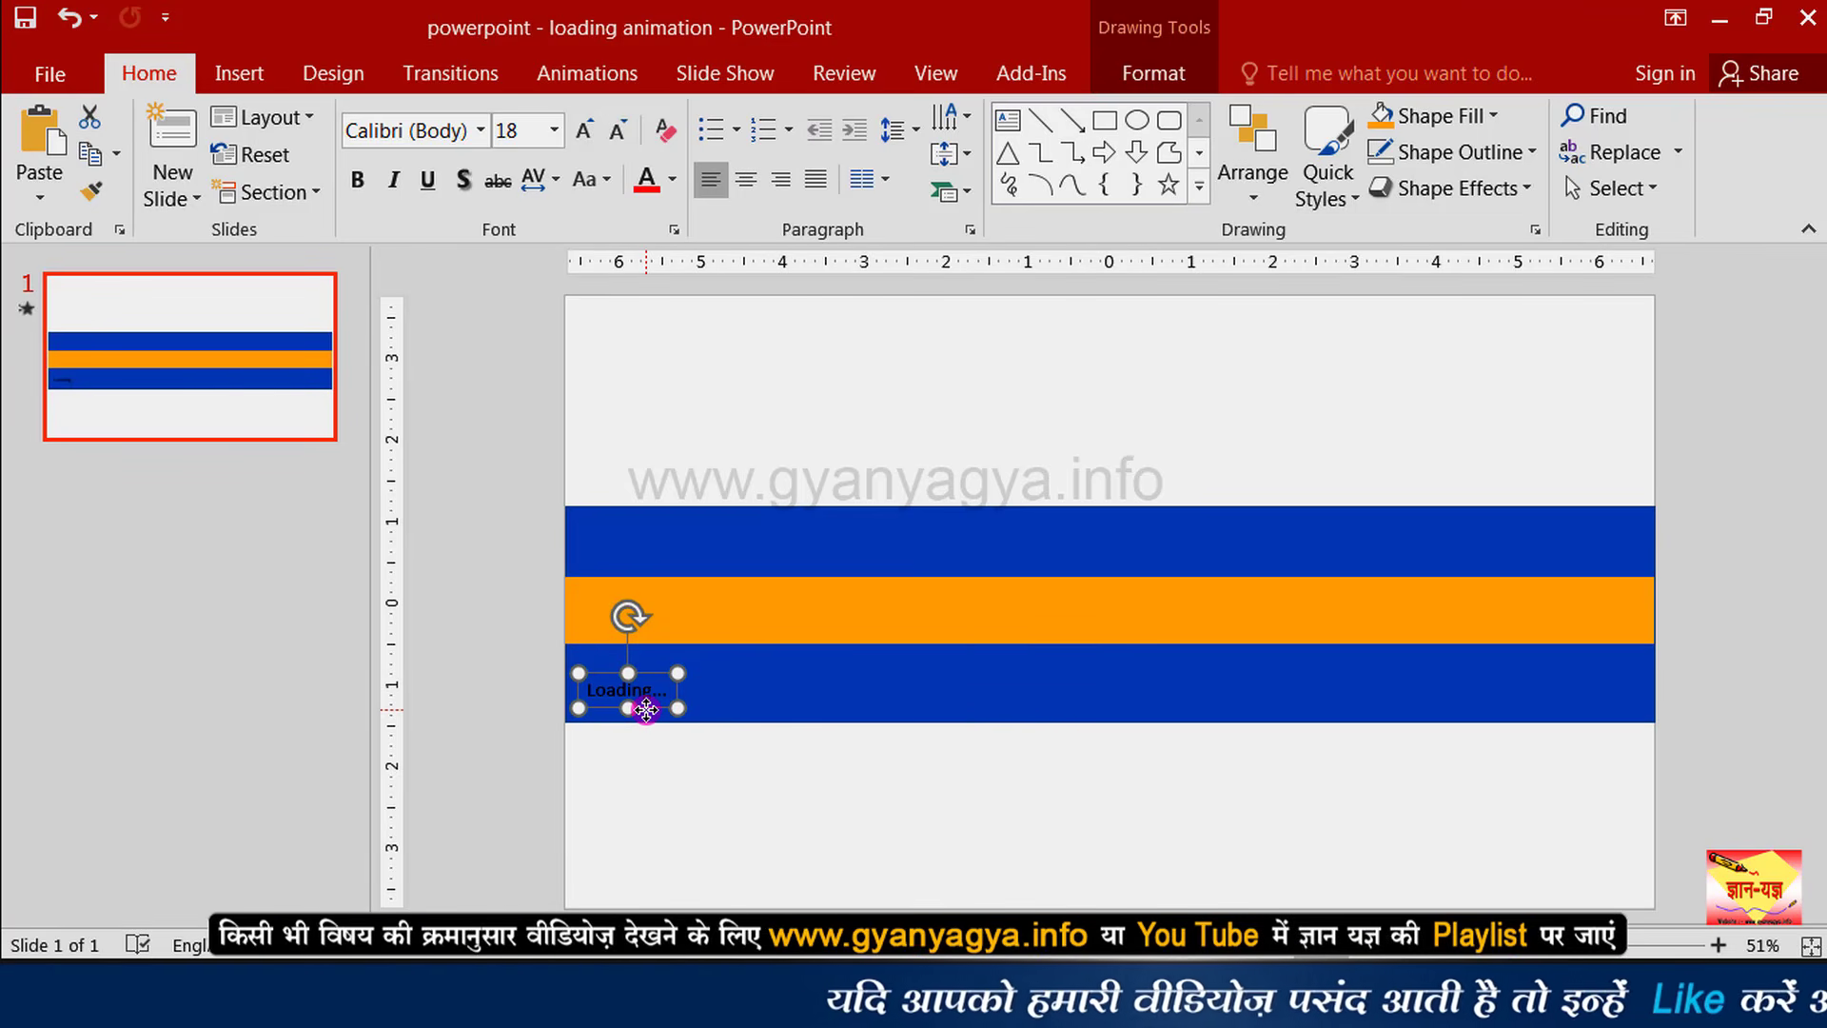
Apply a Grow & Turn animation to the "Loading..." text and set it to start With Previous
left_click(587, 74)
left_click(779, 186)
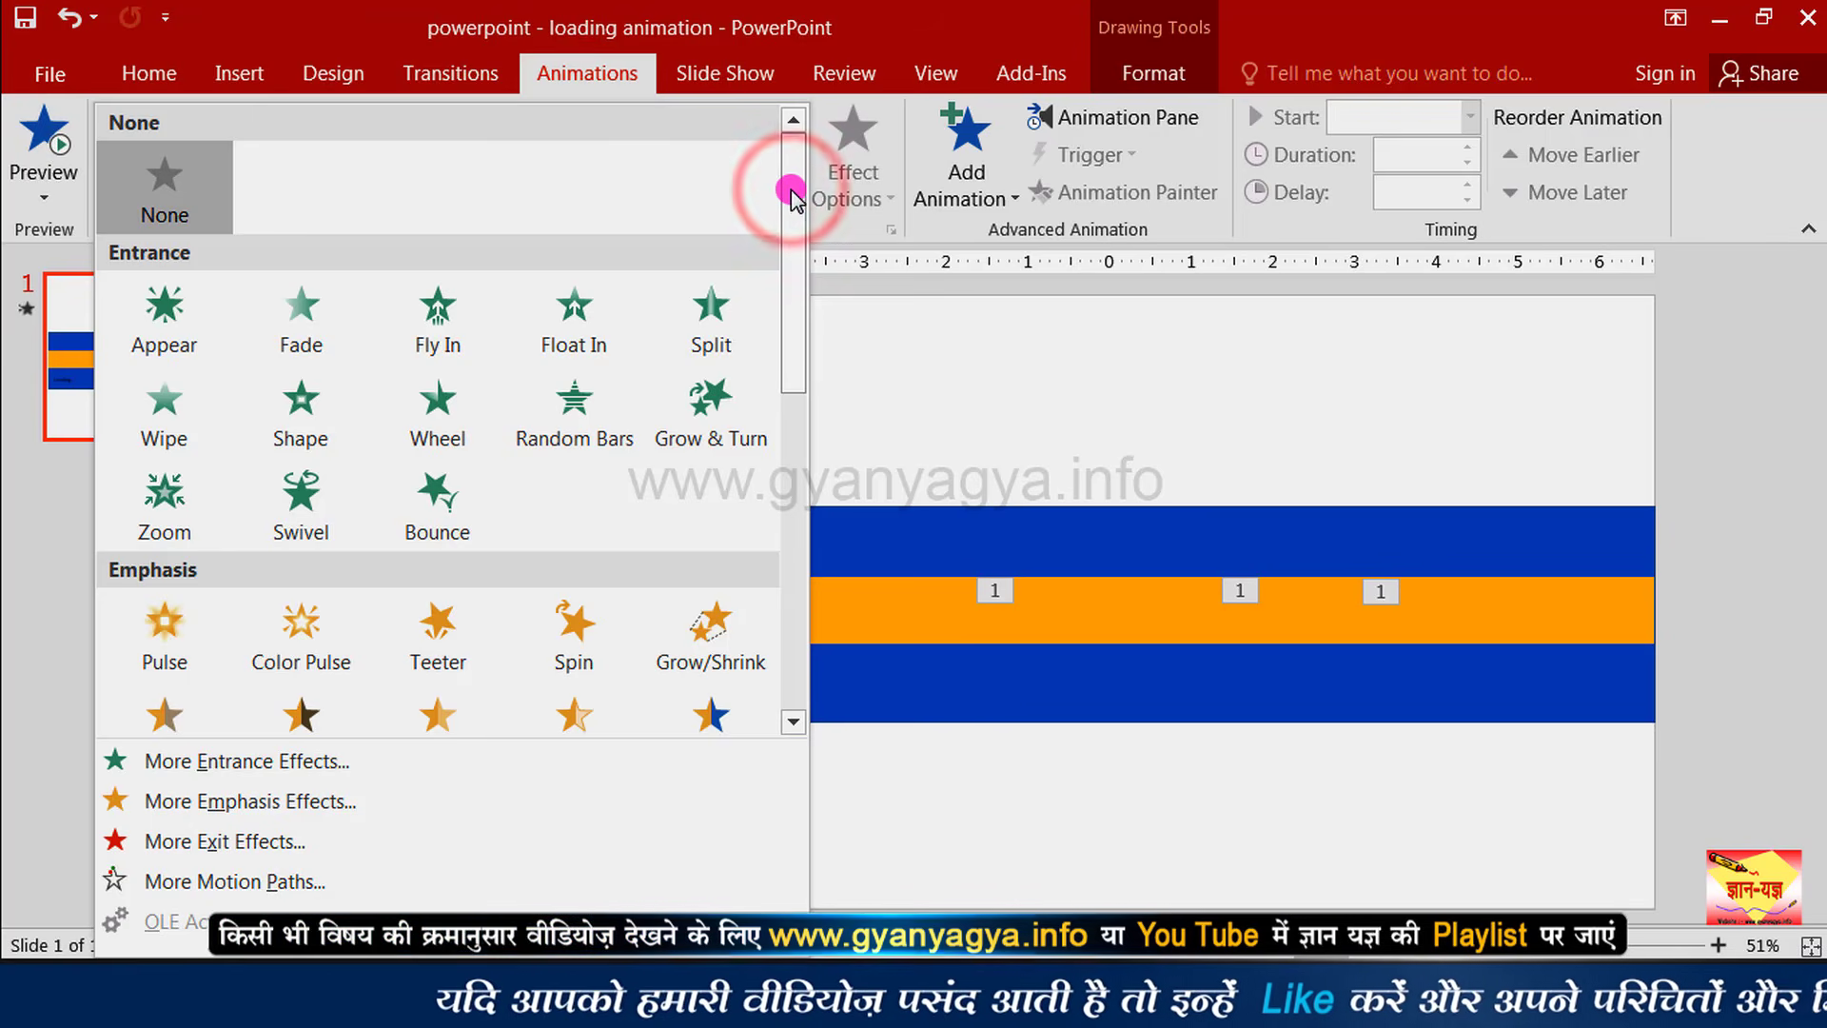
left_click(737, 405)
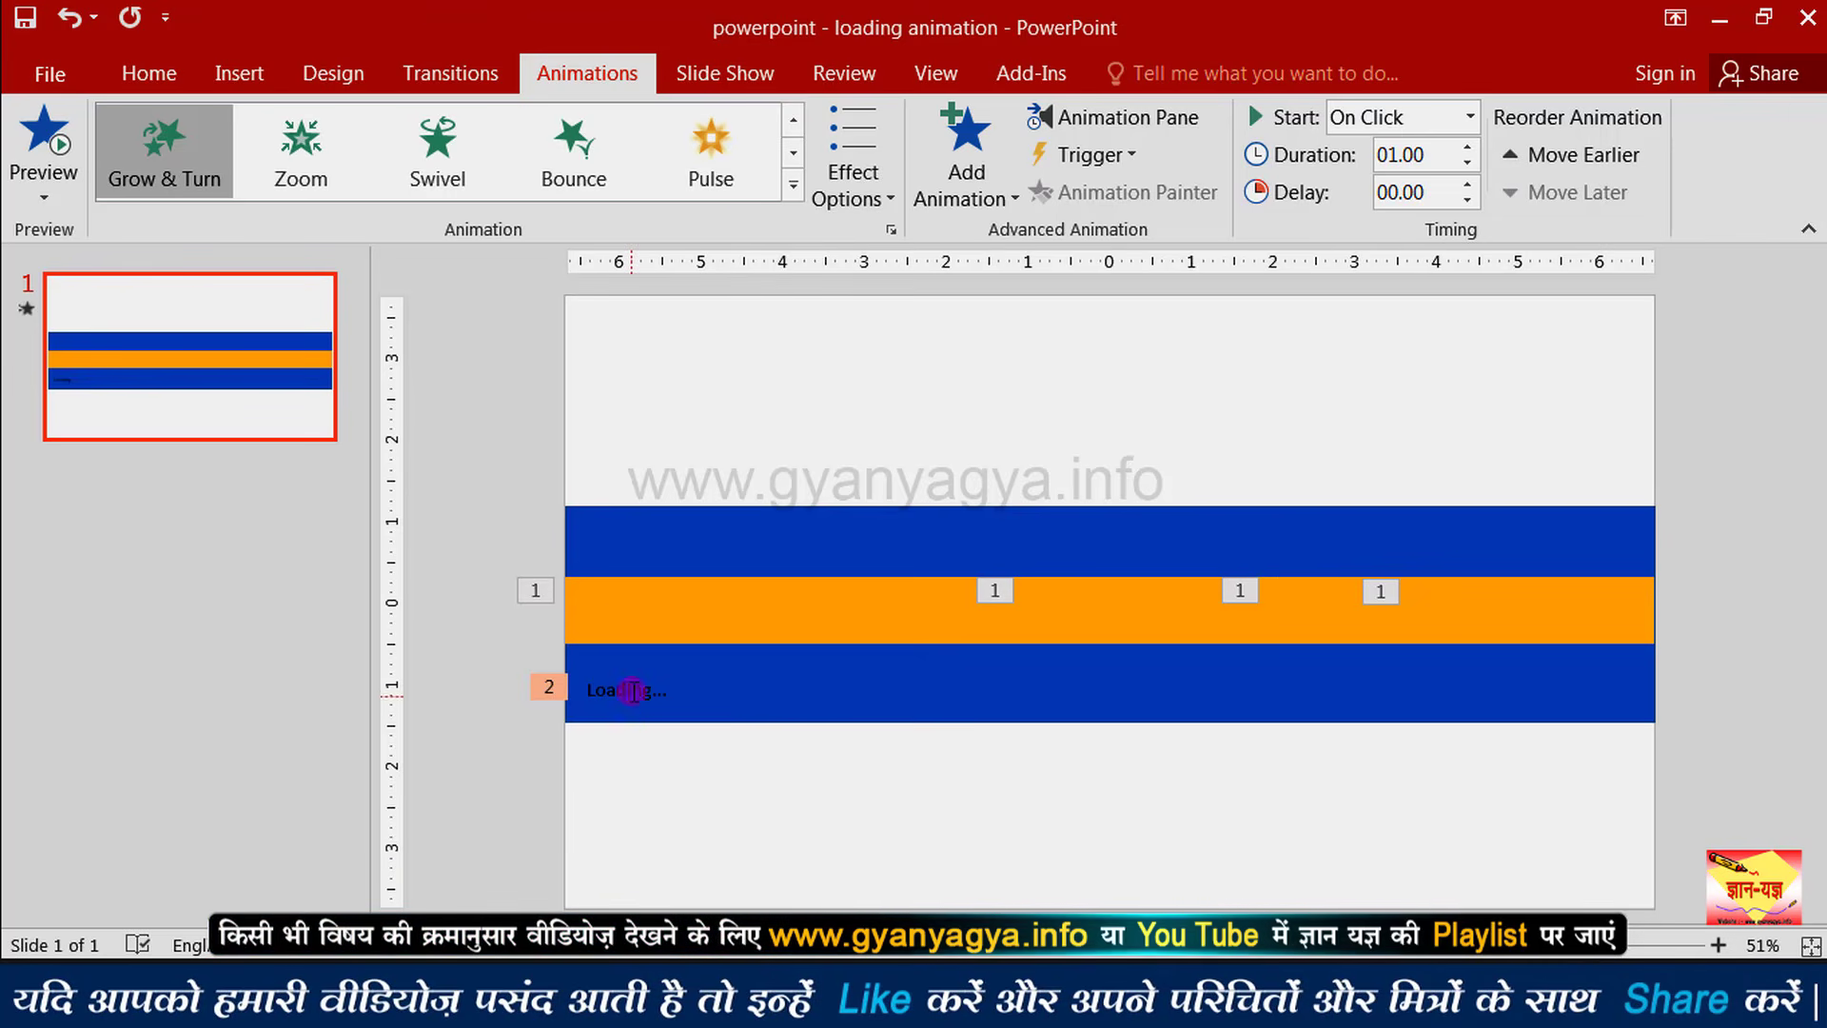
left_click(628, 689)
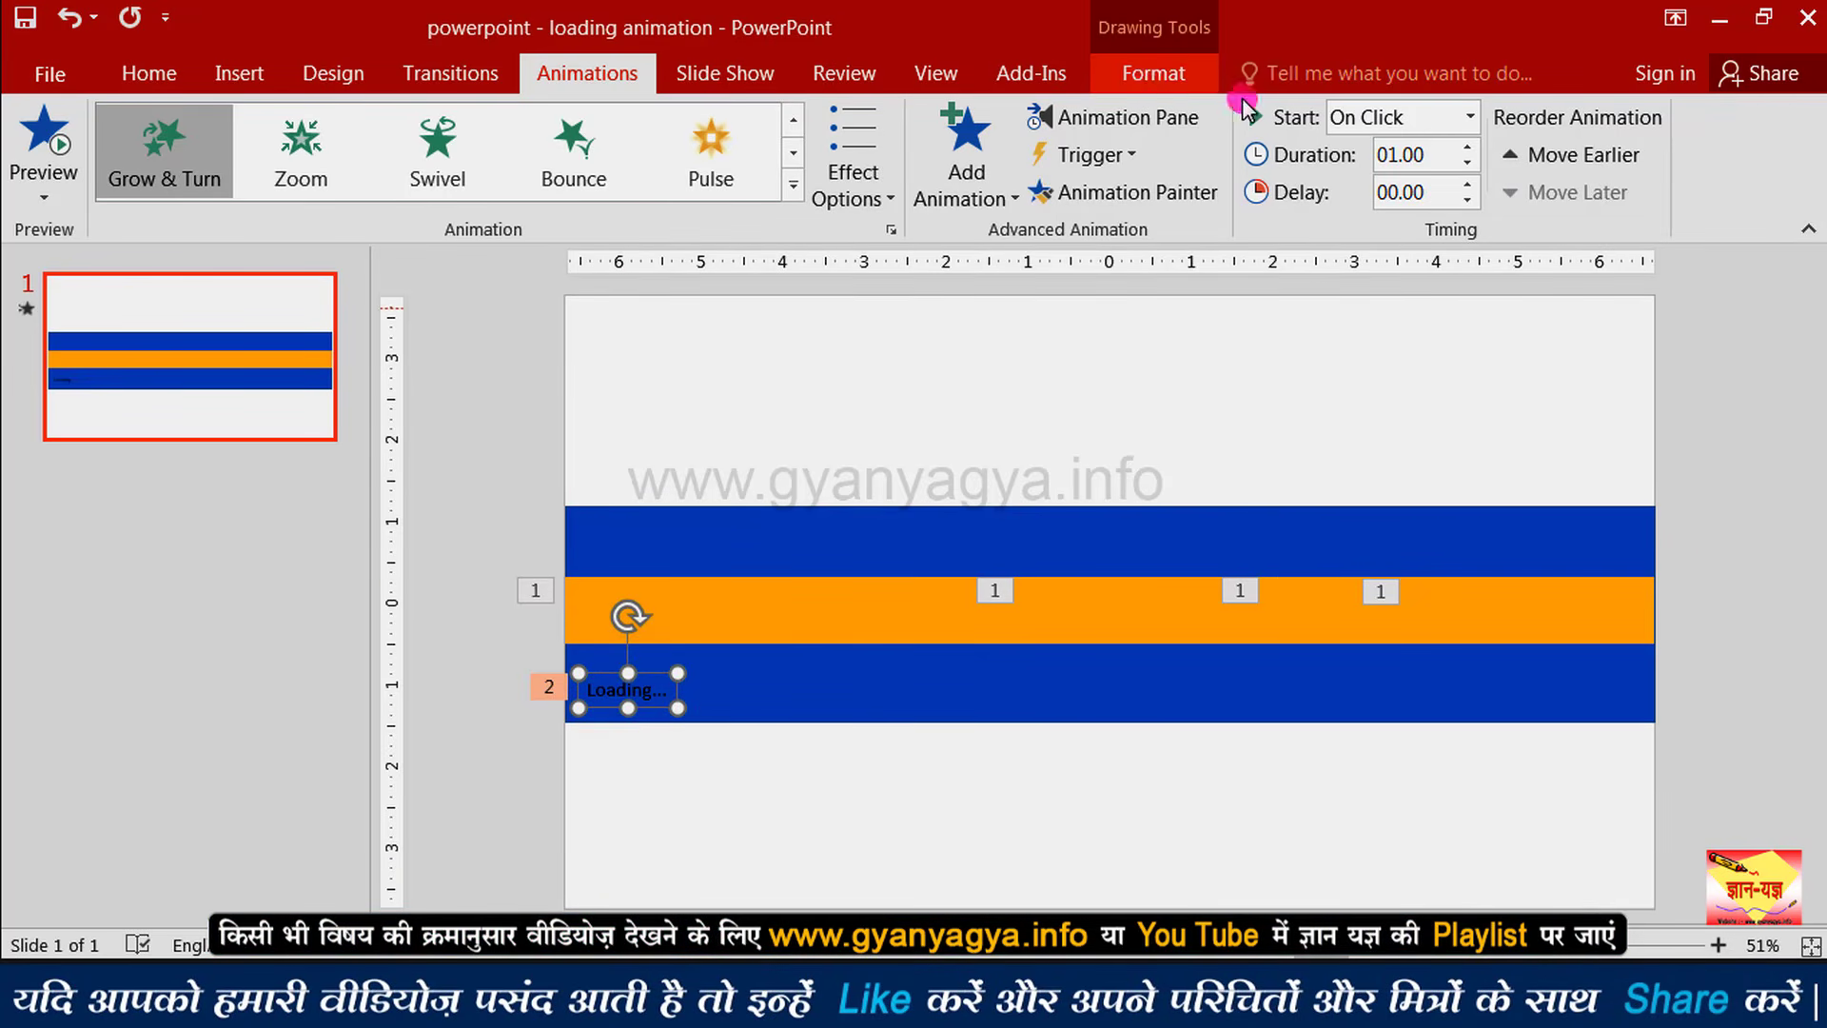
left_click(1470, 122)
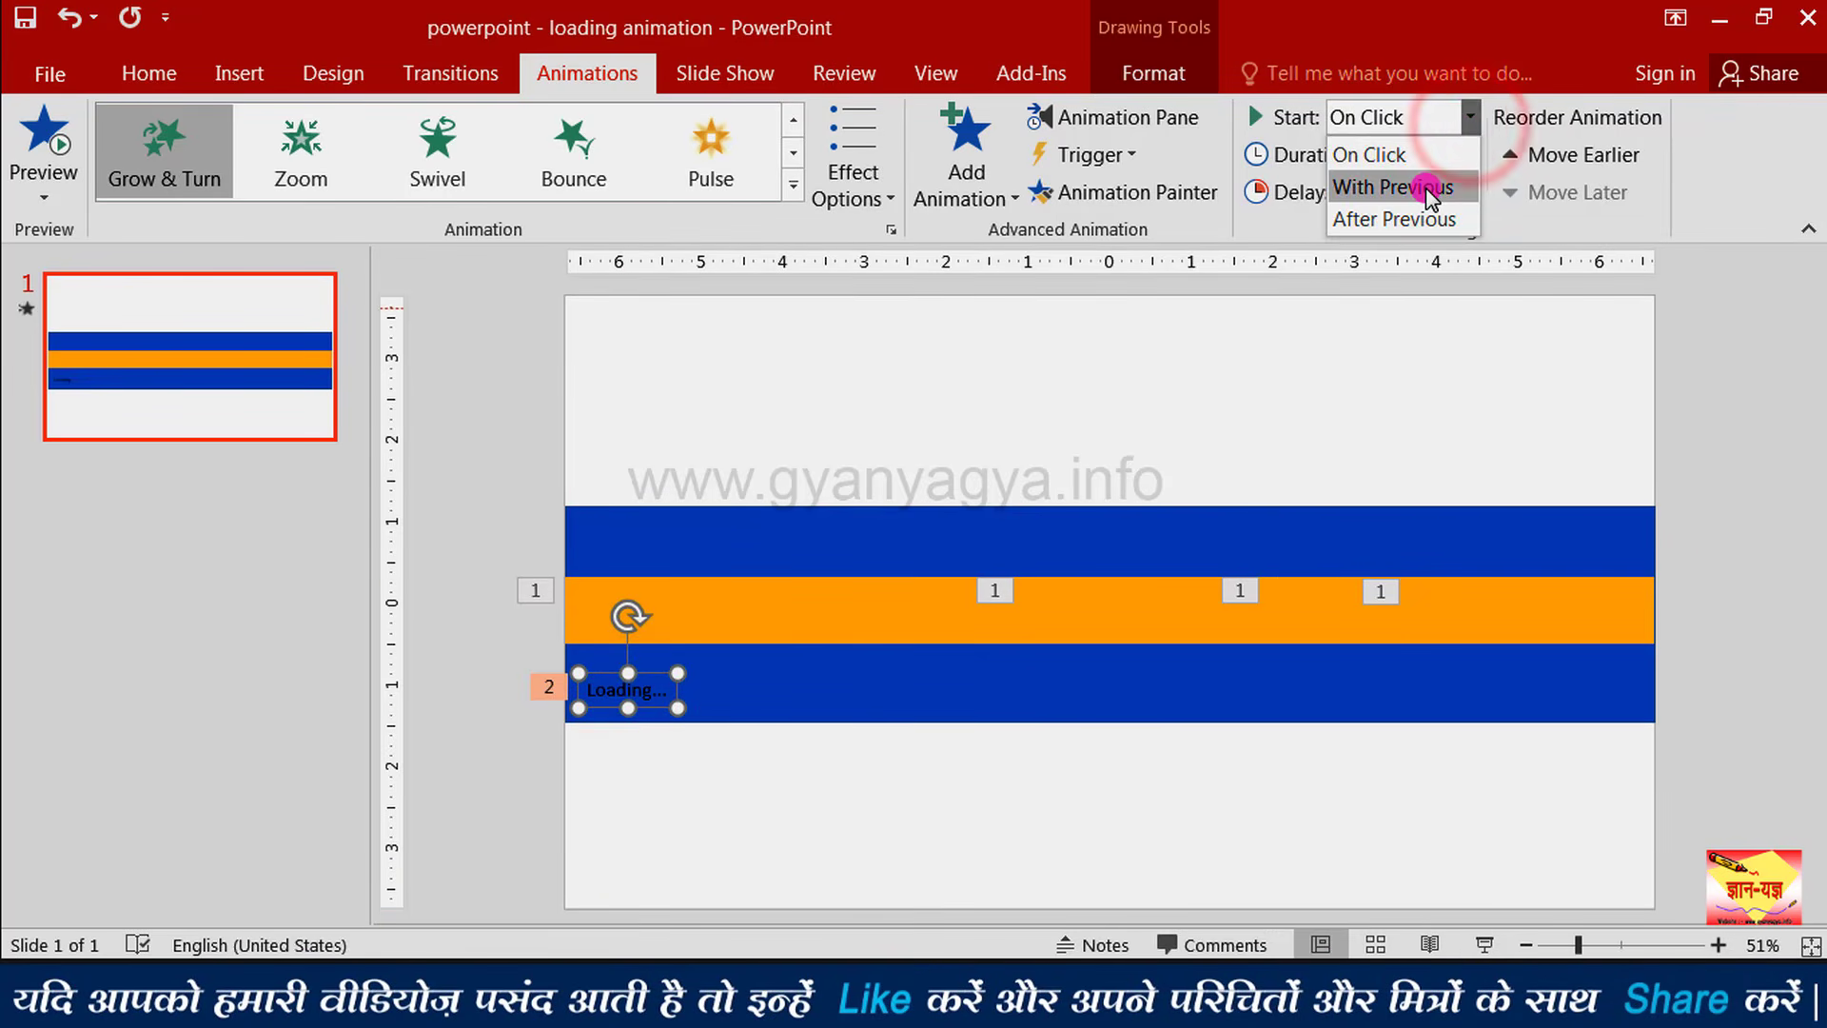
left_click(1426, 189)
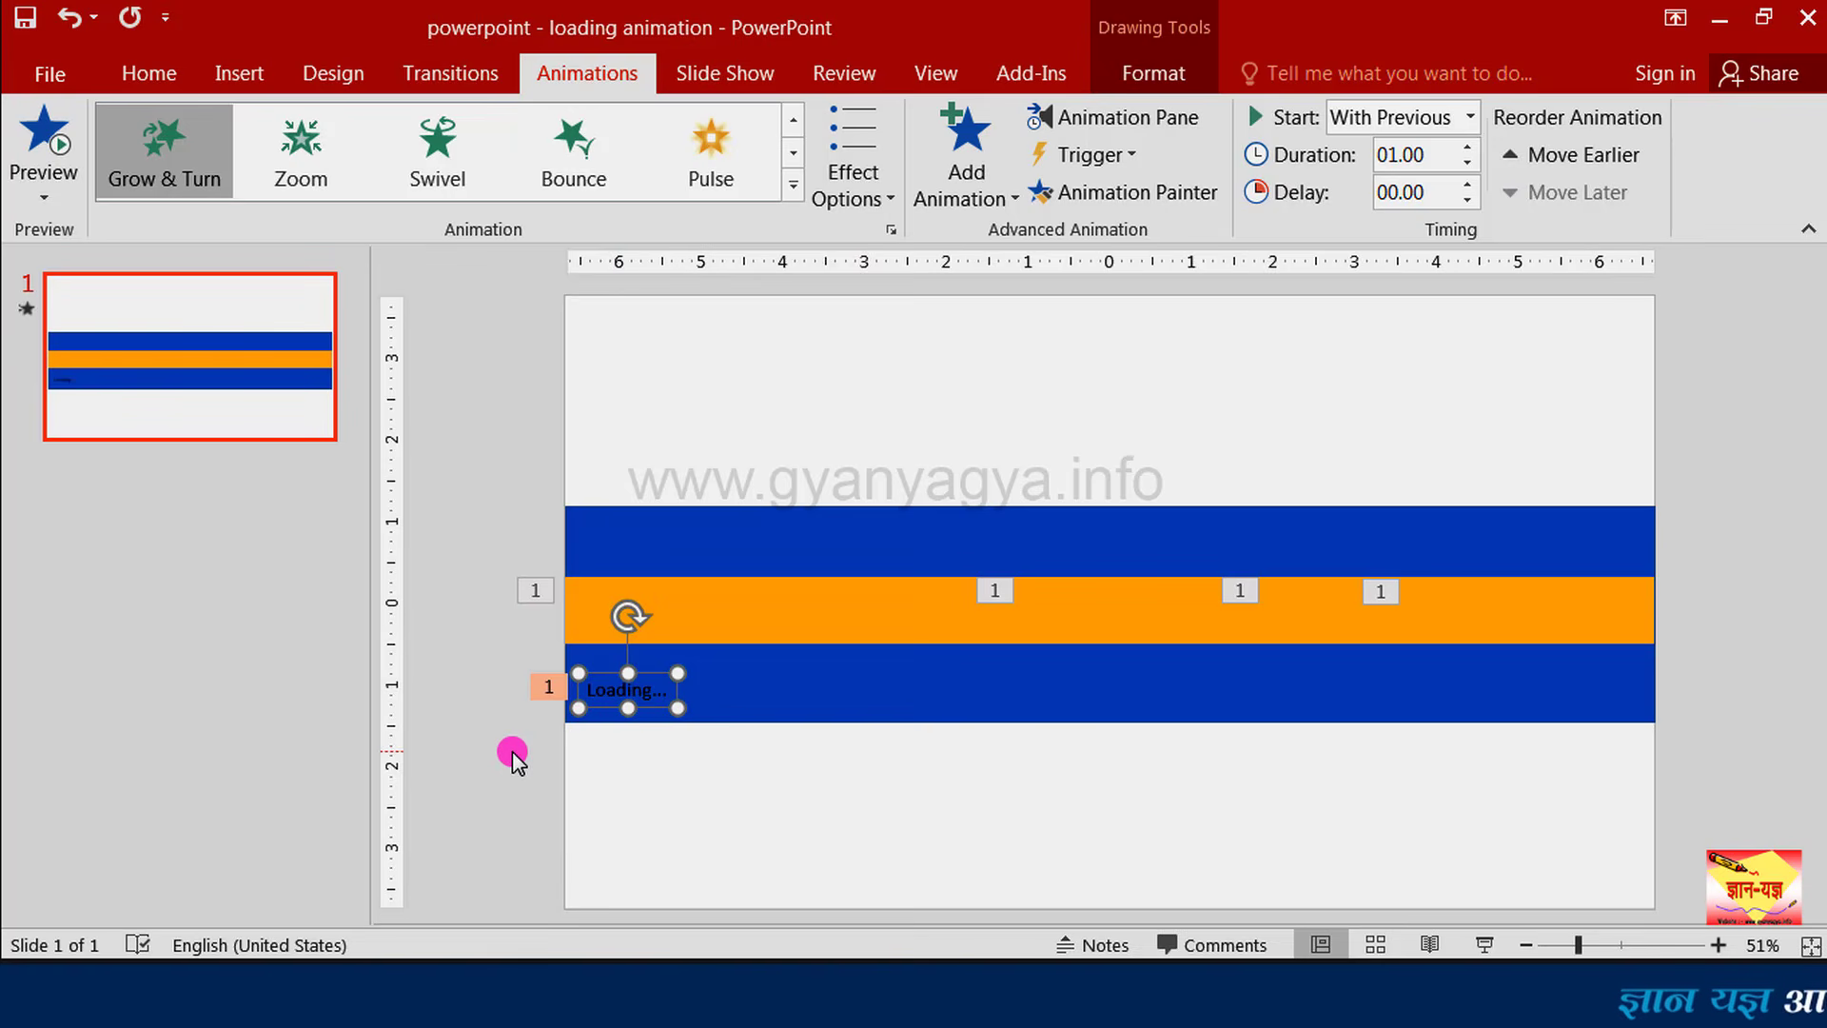
Set the animation duration of all four orange bars and the "Loading..." text to 2.75 seconds, and play the slide show to check it
left_click_drag(1793, 851, 522, 543)
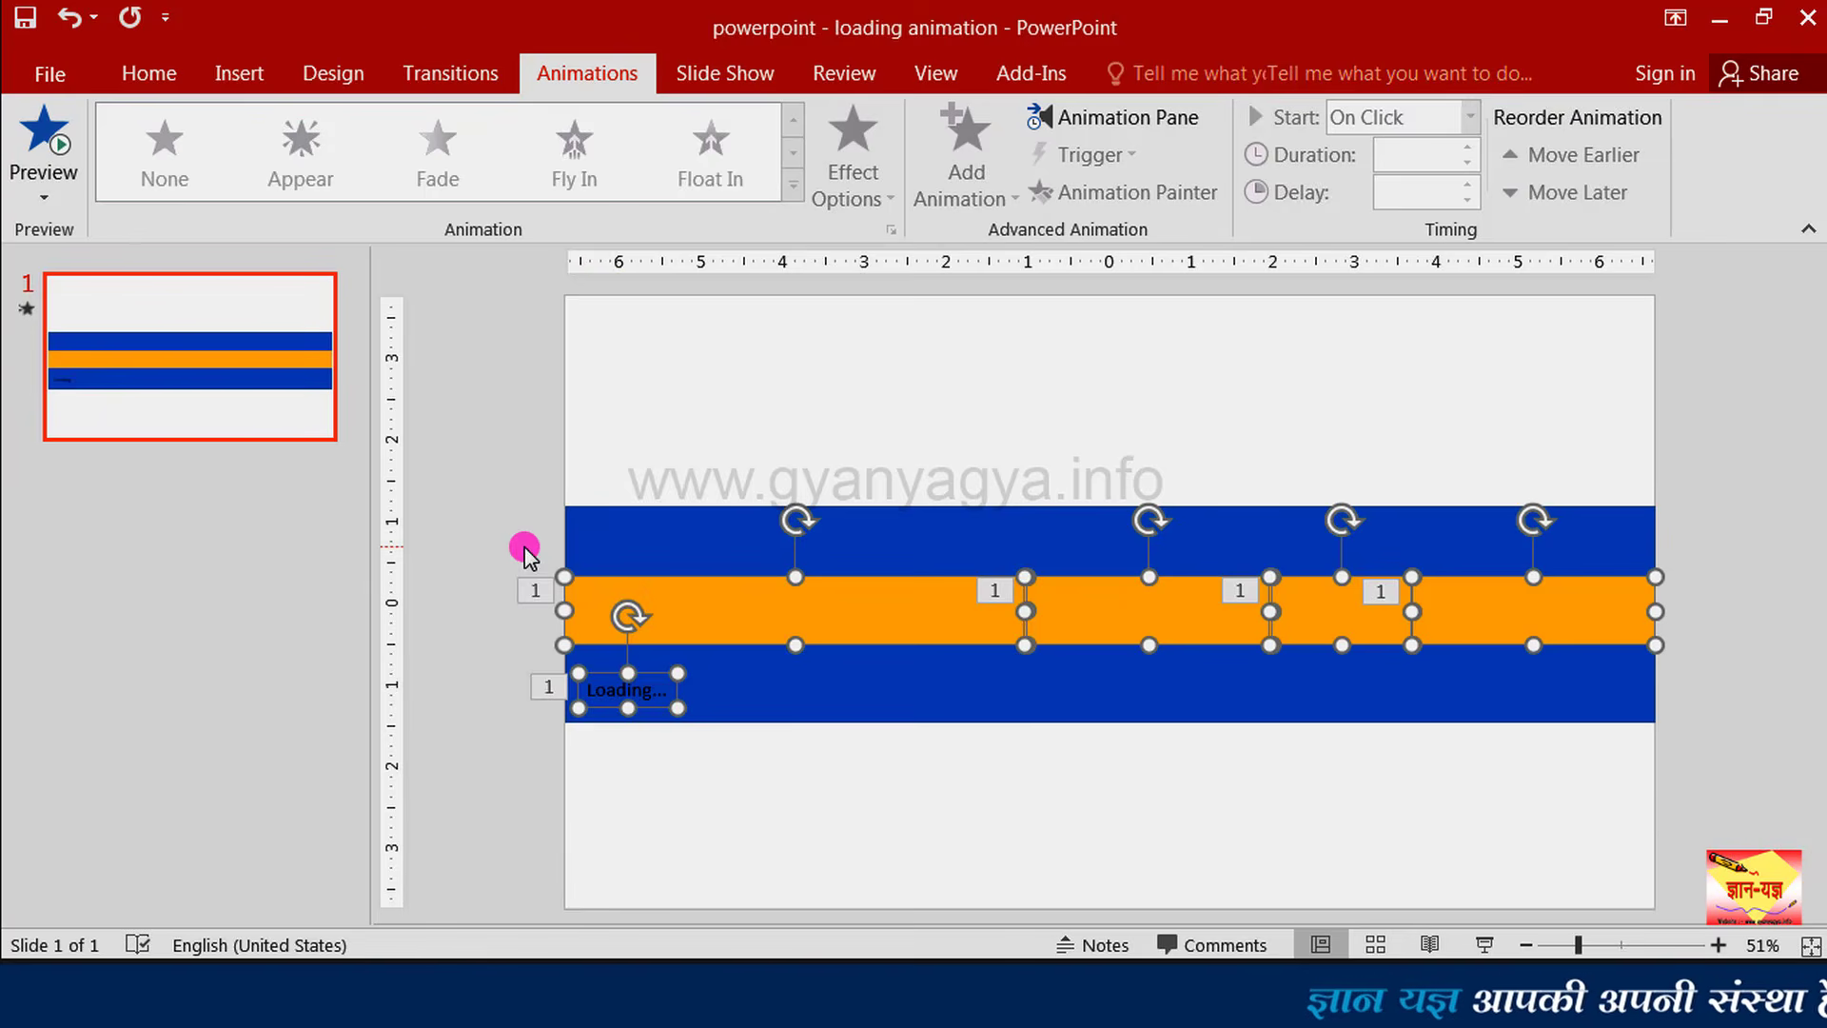
left_click(1406, 159)
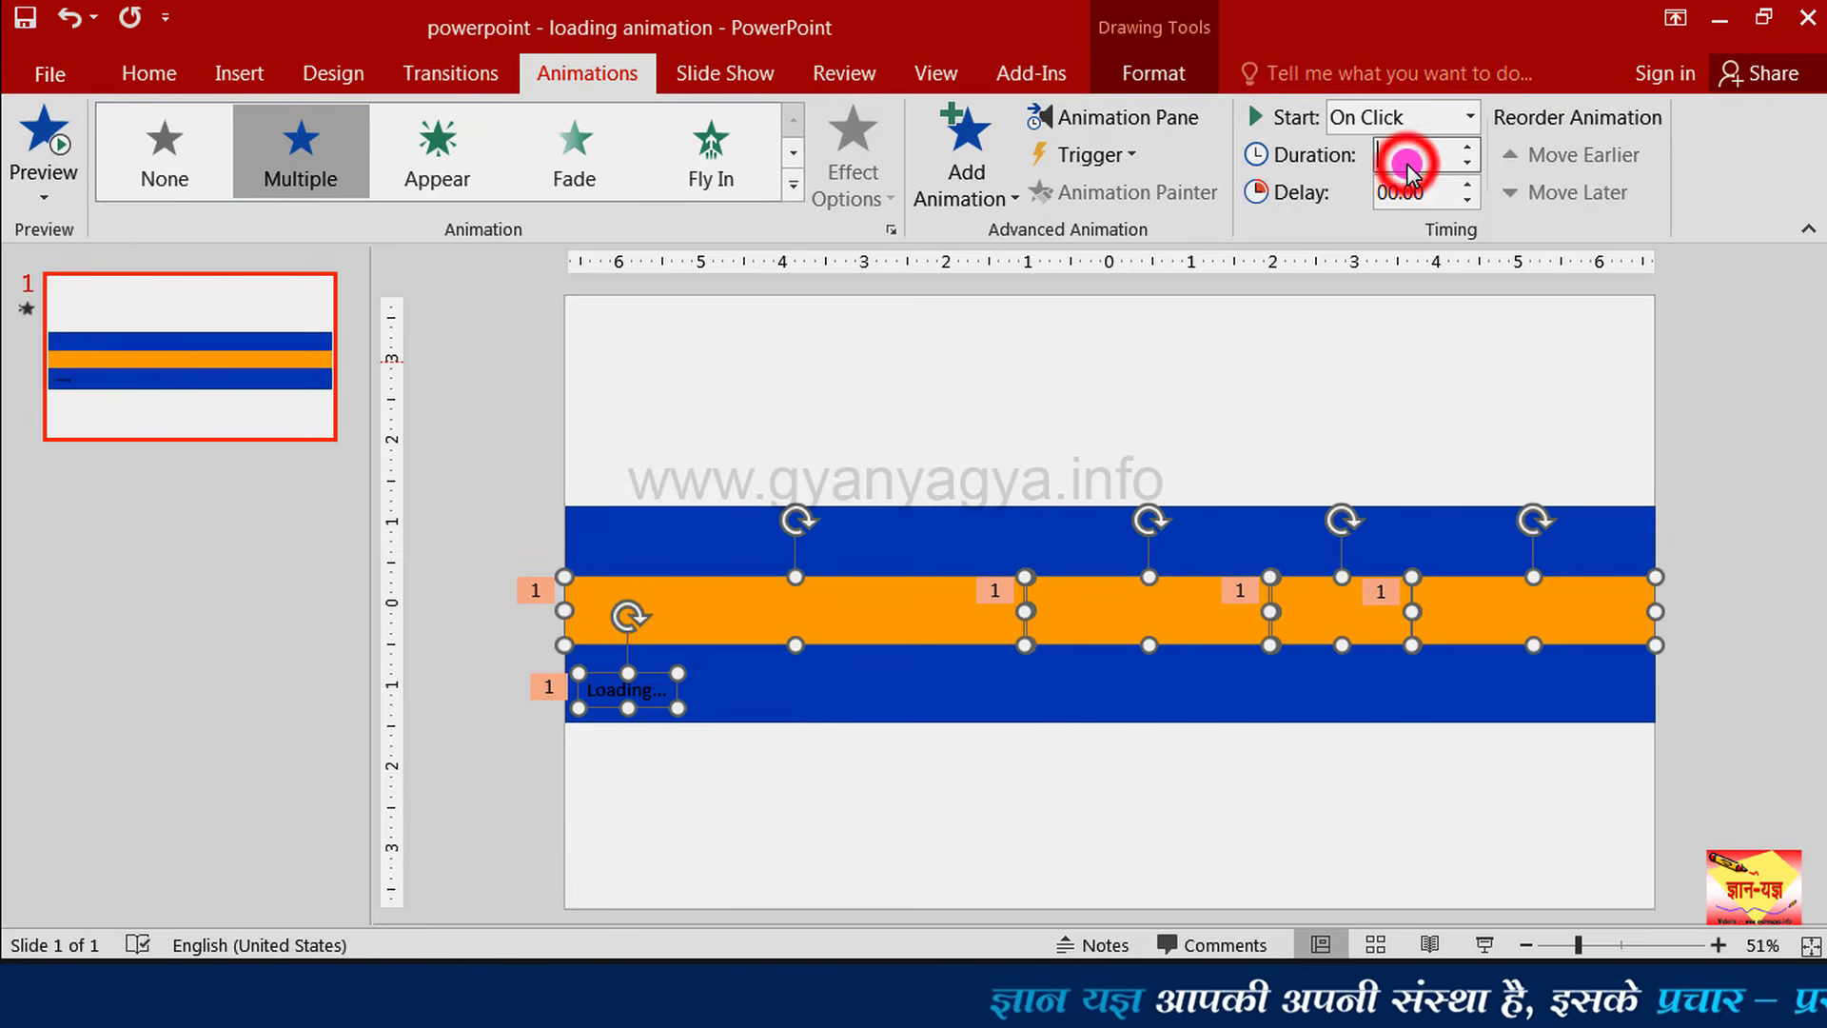
type("2.75")
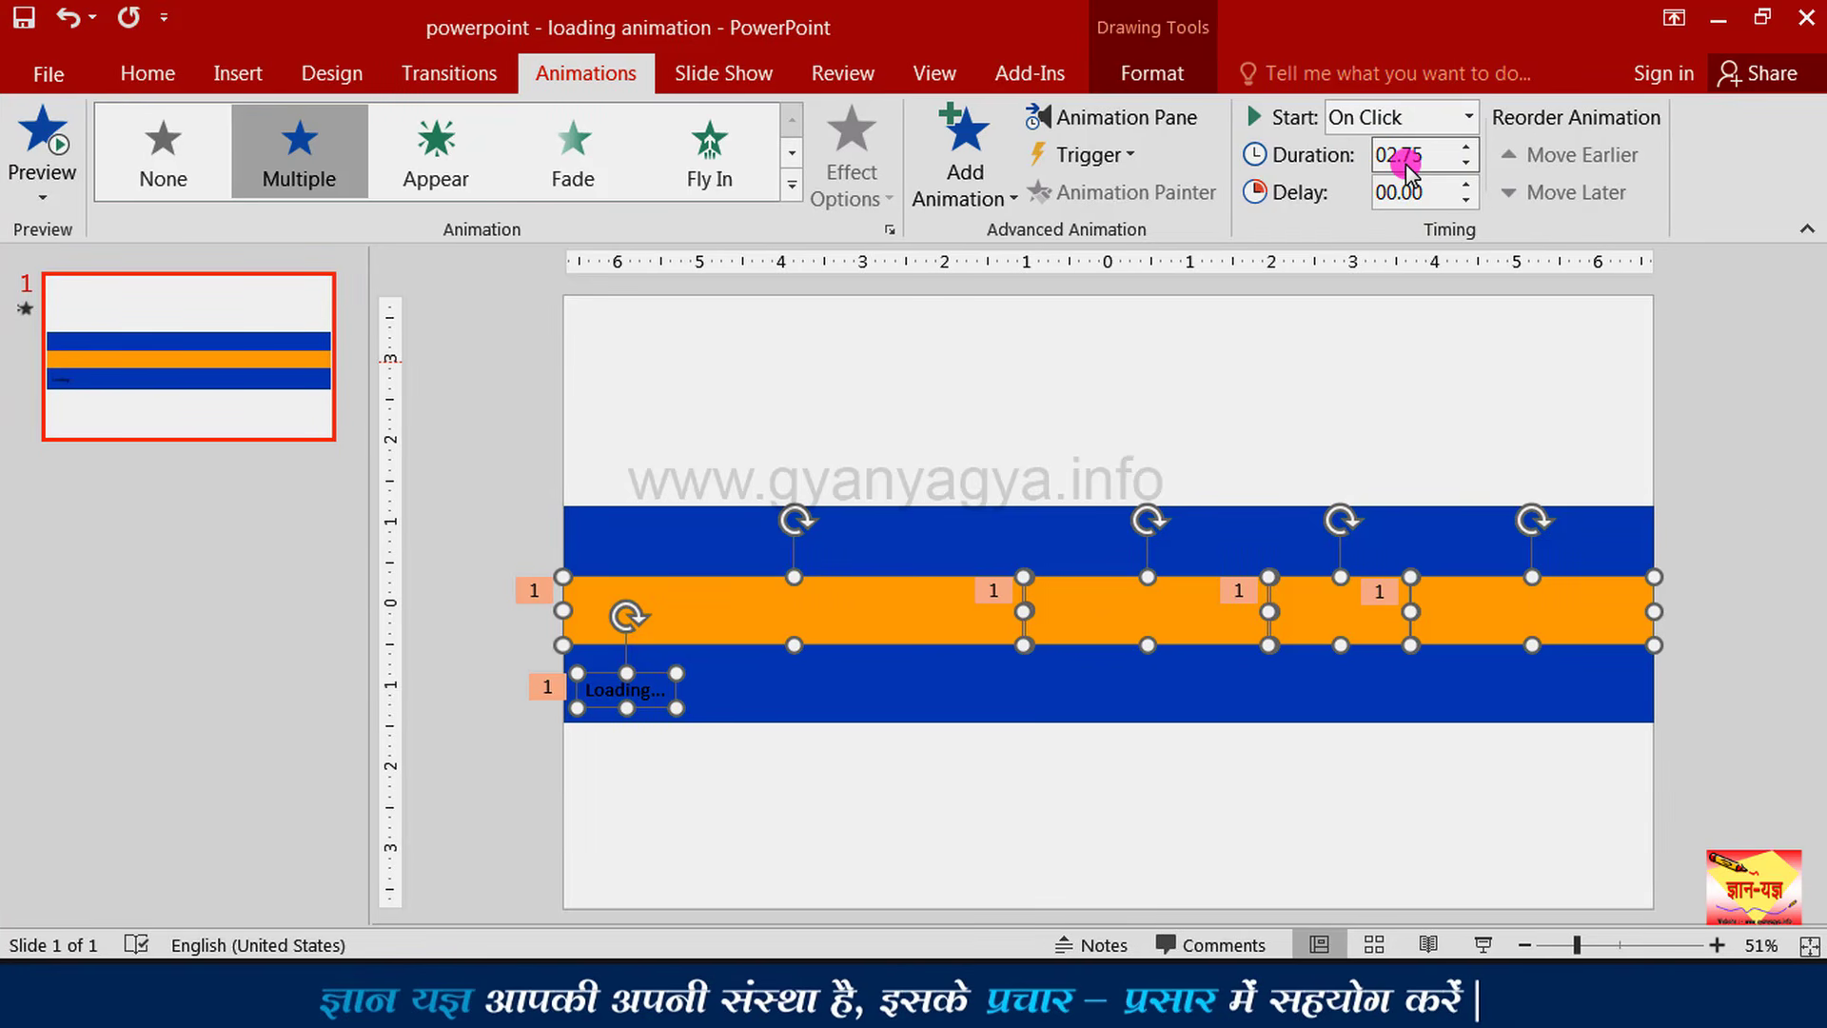
key("Return")
left_click(1745, 491)
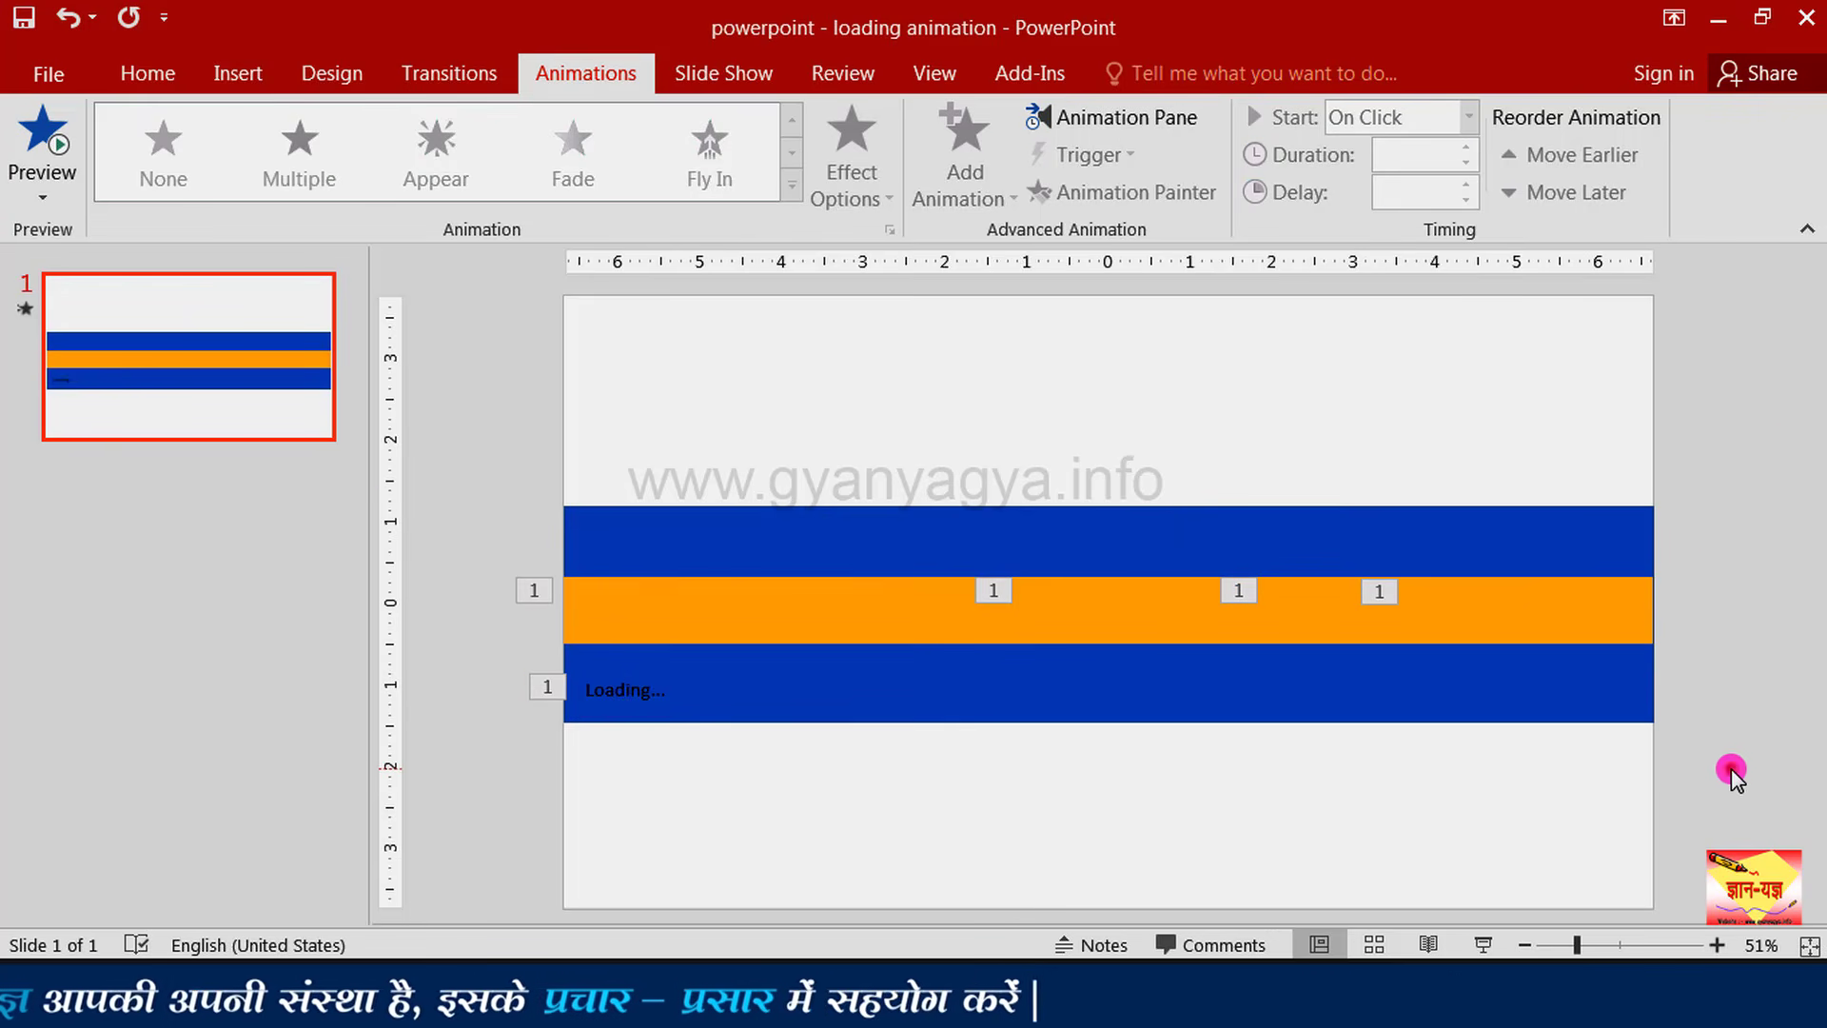
left_click(1481, 945)
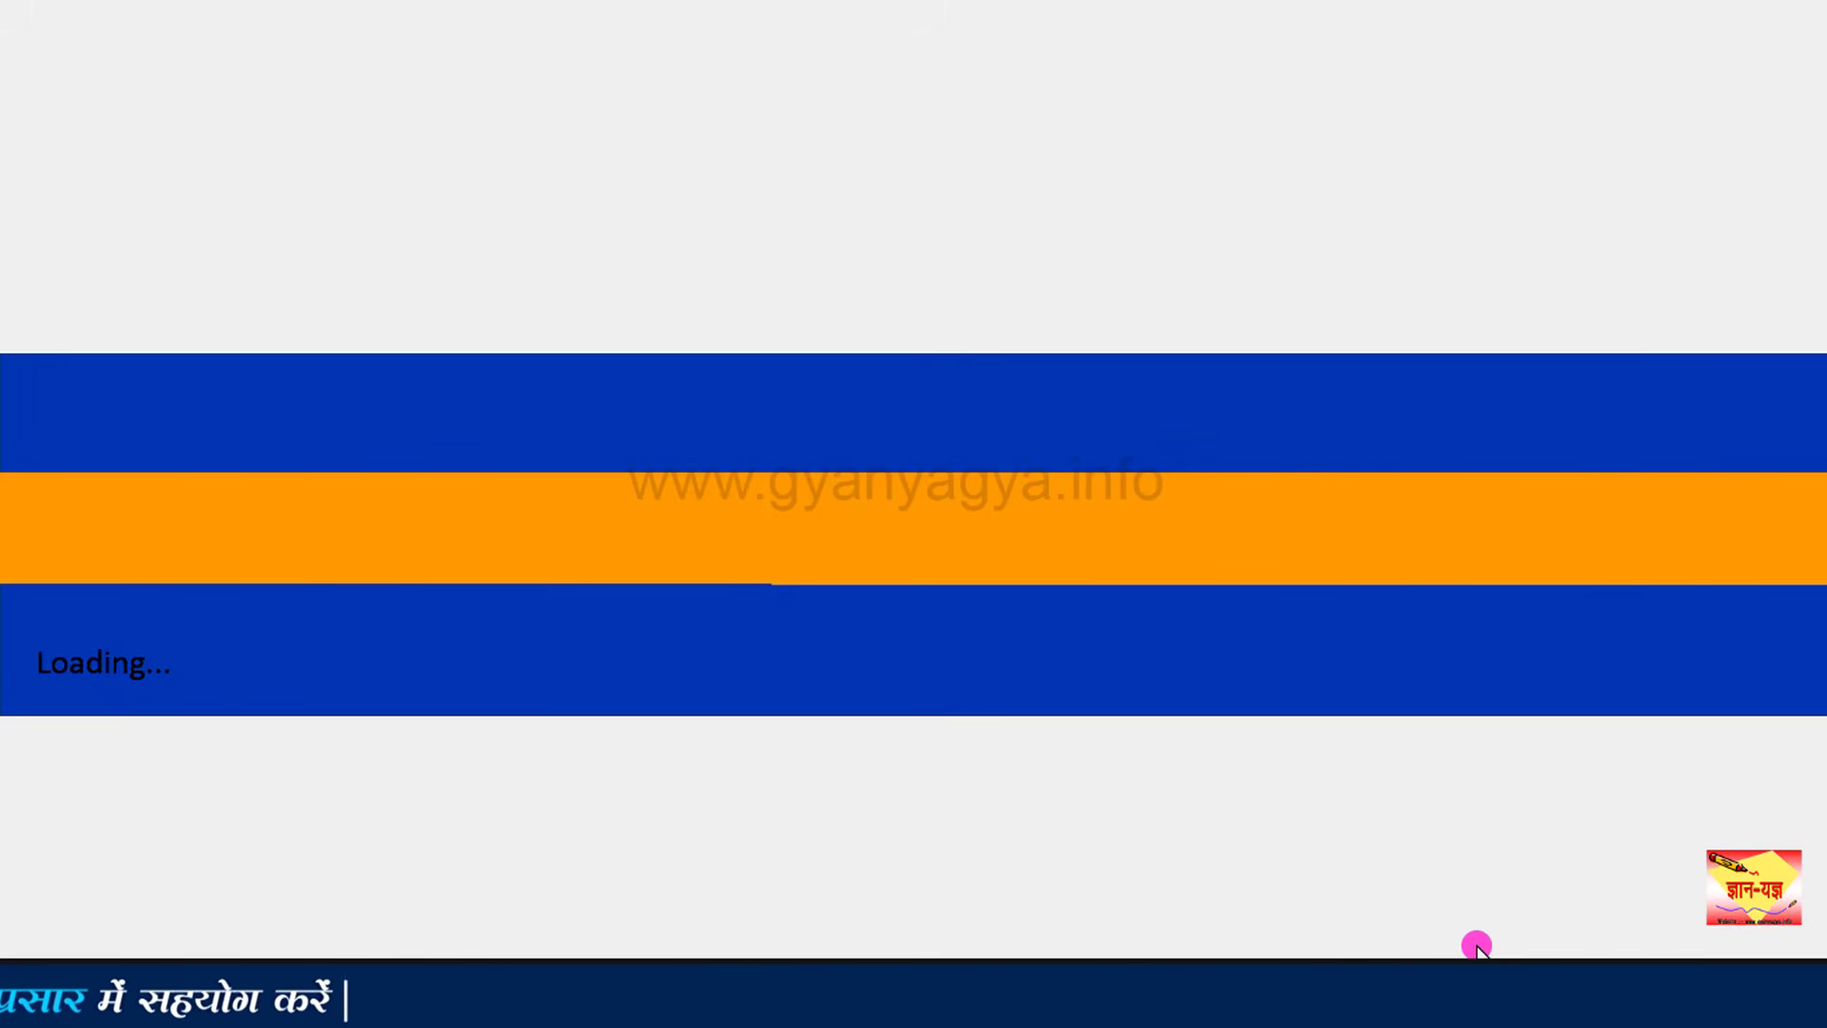
left_click(1476, 946)
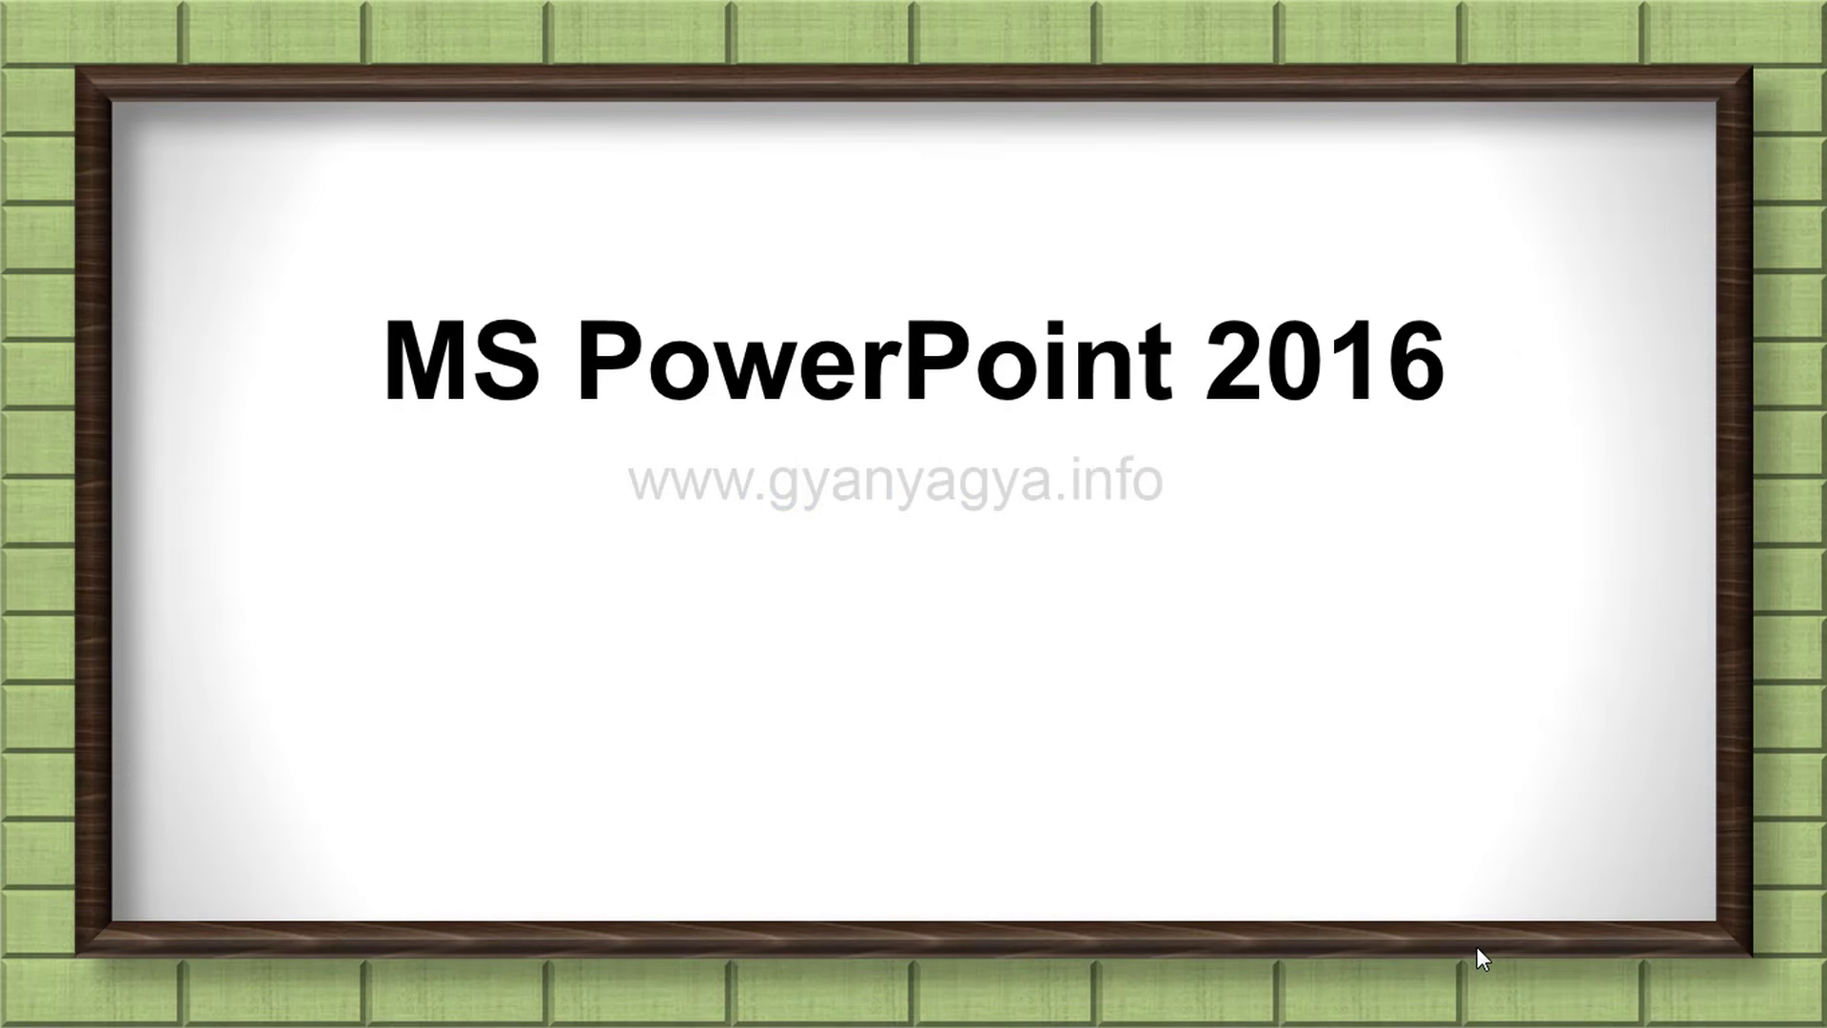